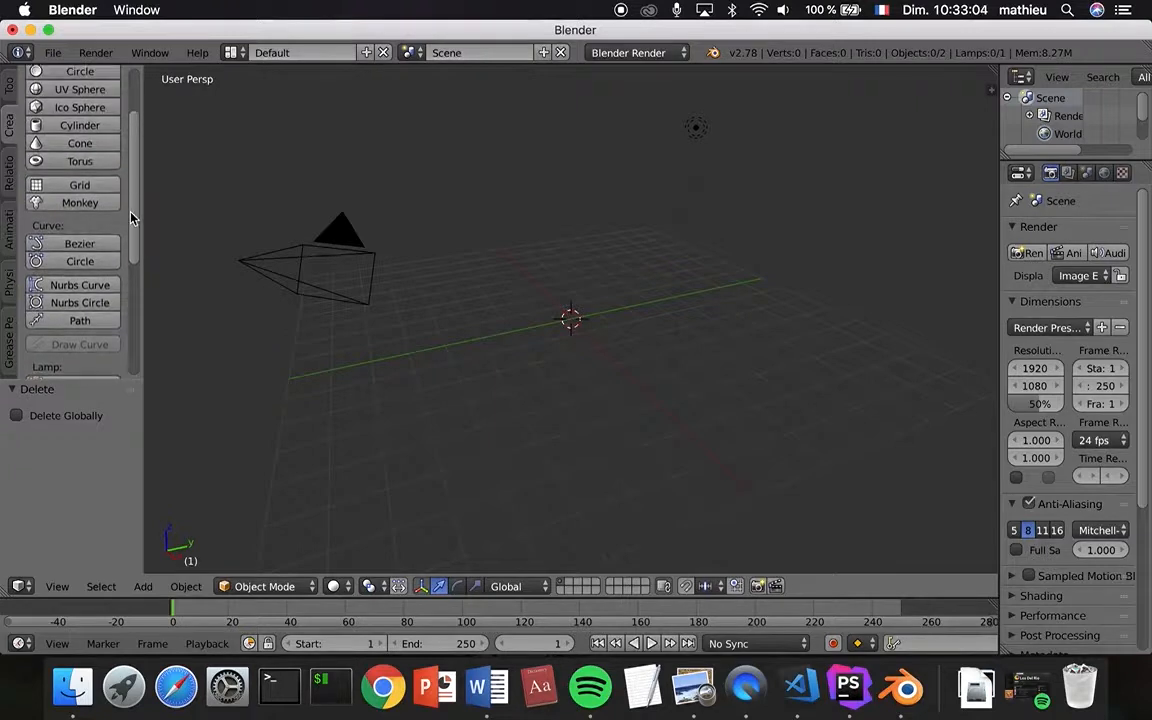
Step: Add a grid mesh with 100 X subdivisions and 100 Y subdivisions
click(80, 189)
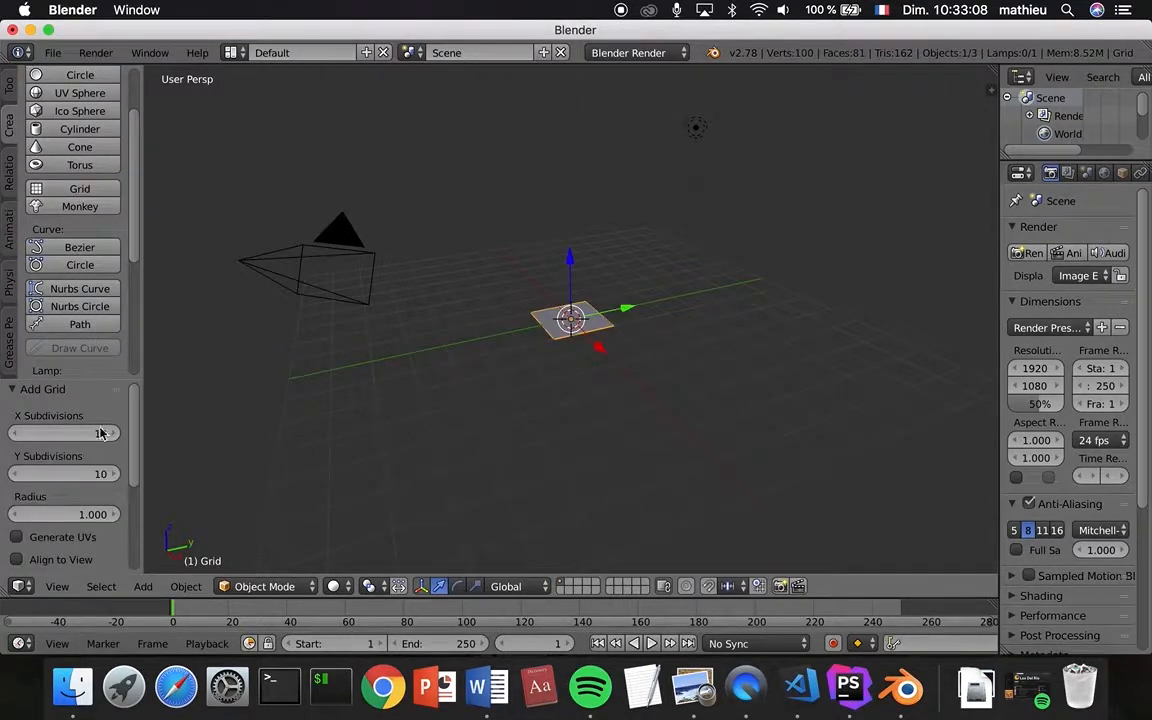
click(97, 433)
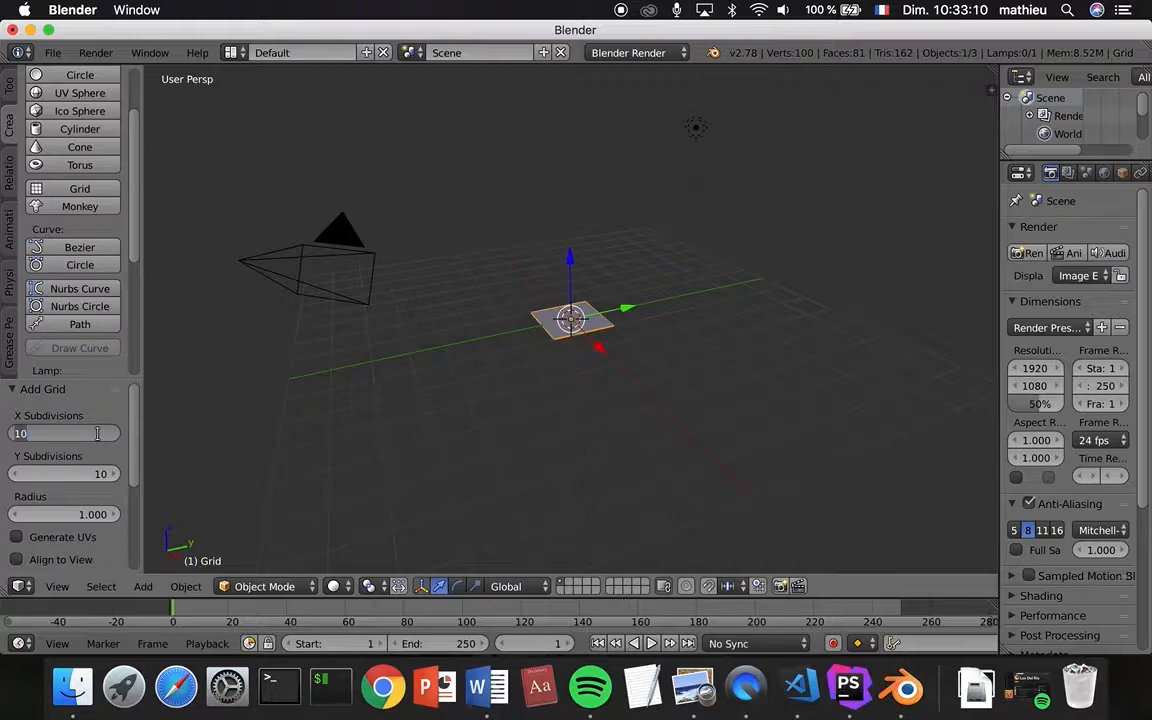
text(1)
key(Tab)
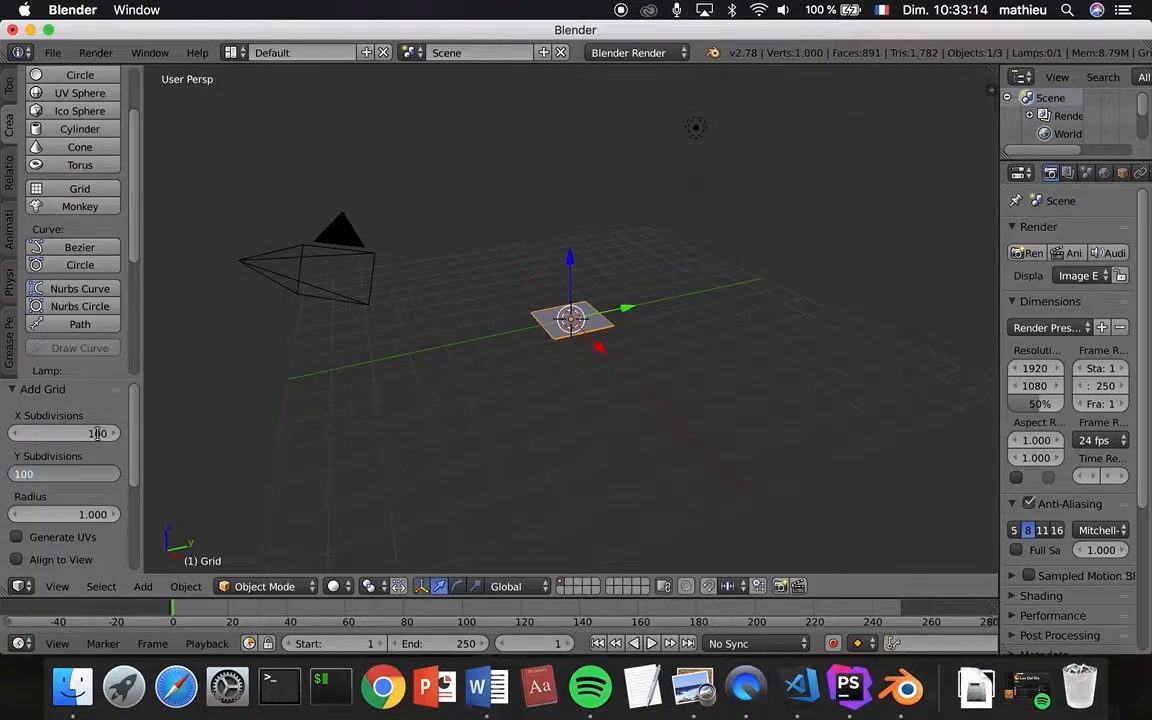
text(100)
key(Return)
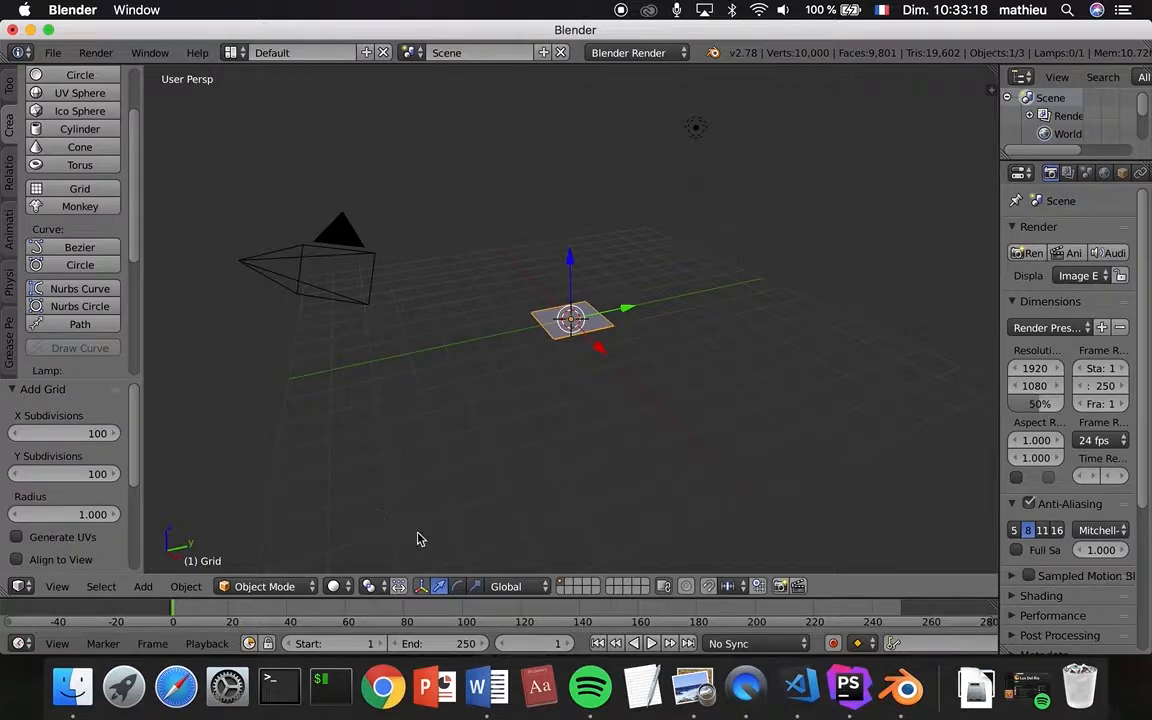
Step: Scale the grid up along the X axis into a large plane, and about 6.71 times along the Y axis
click(475, 587)
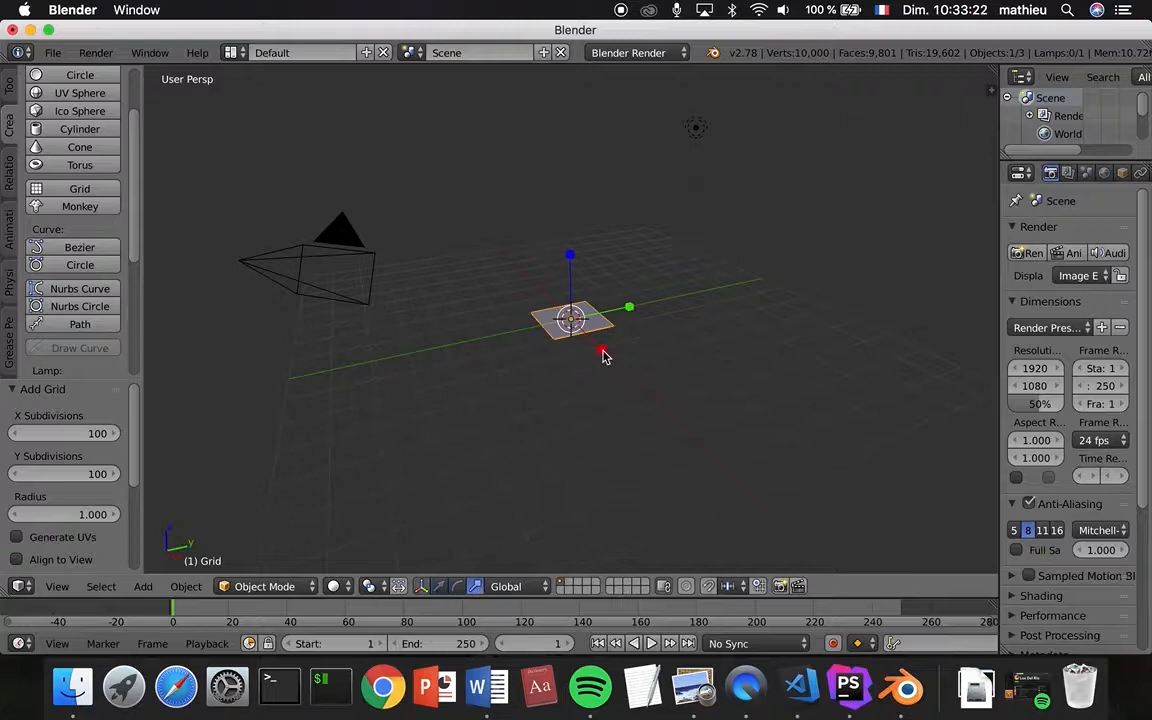
drag(603, 354, 800, 530)
drag(627, 307, 928, 249)
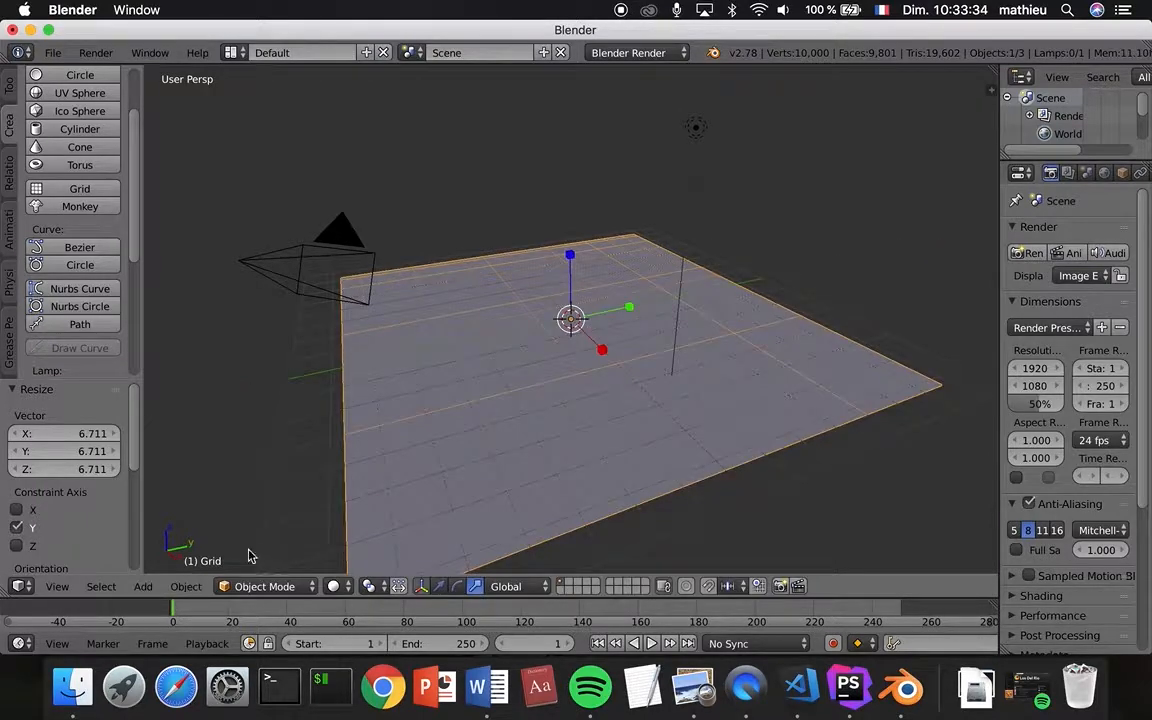
Step: Switch the grid from Object Mode to Edit Mode
click(263, 592)
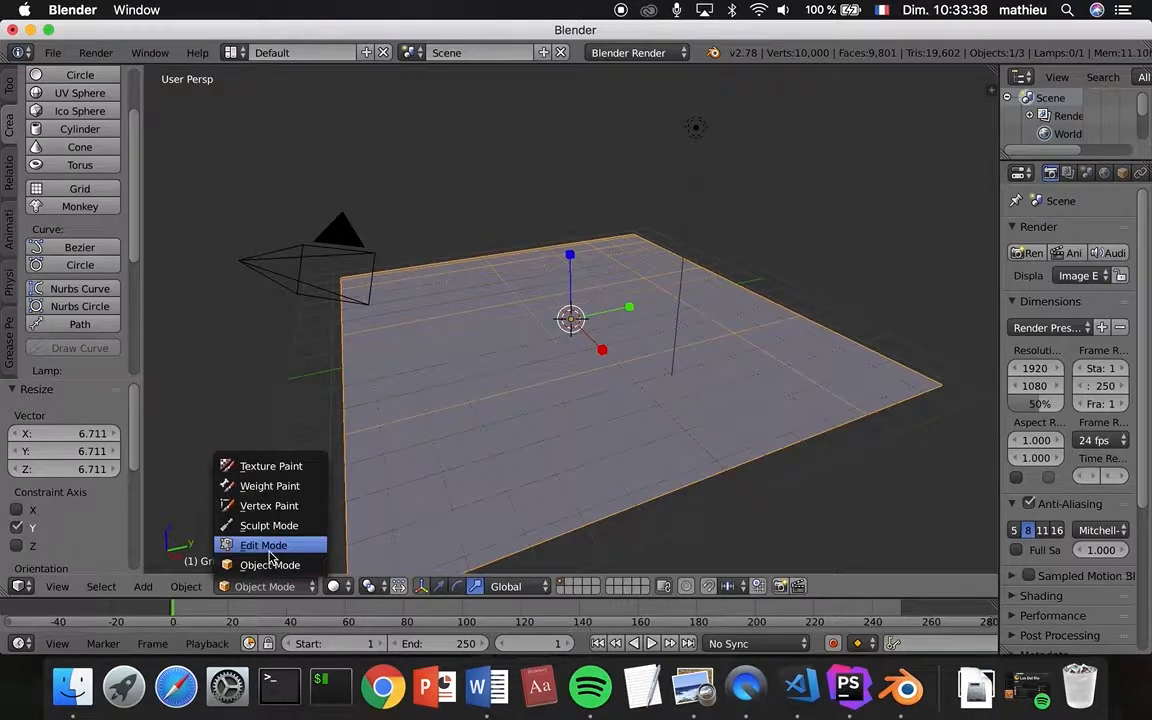
click(268, 548)
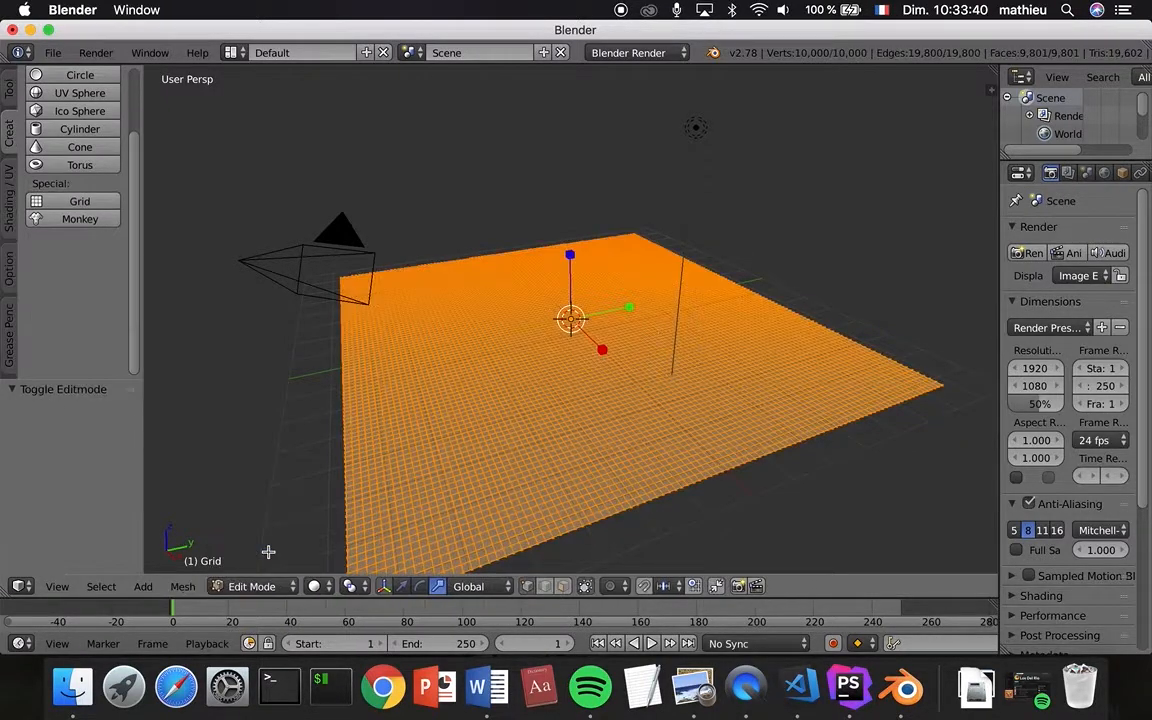
scroll(548, 372, left, 5)
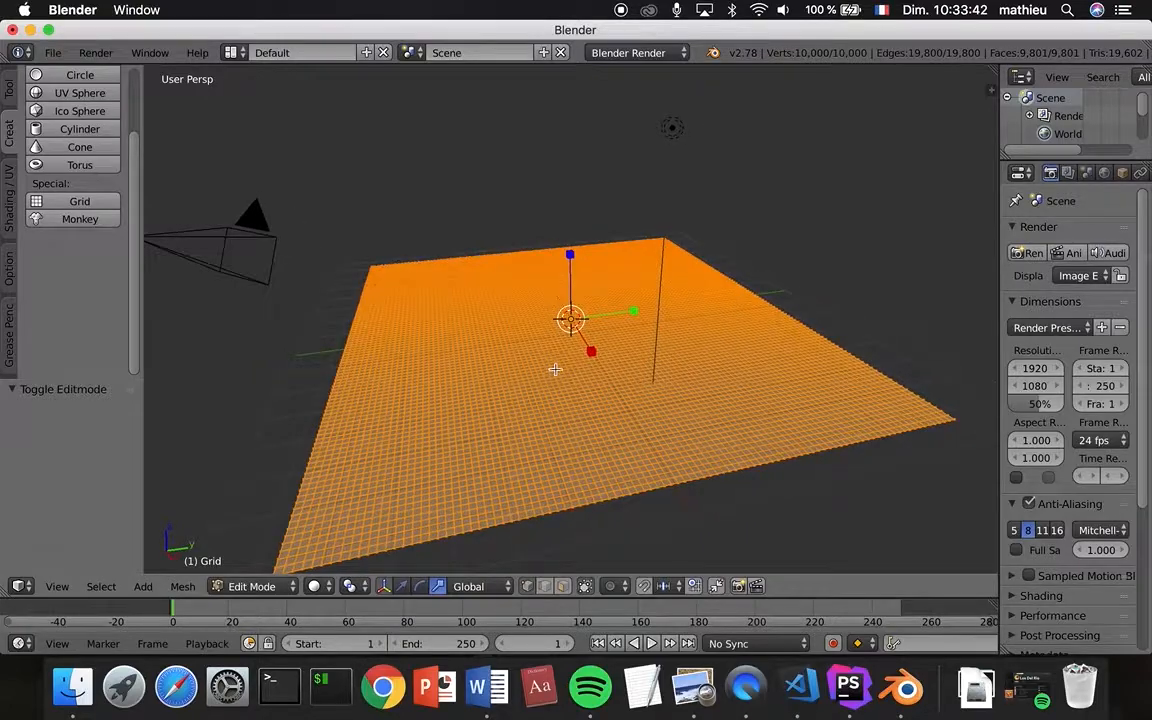
scroll(548, 372, up, 5)
scroll(554, 369, left, 5)
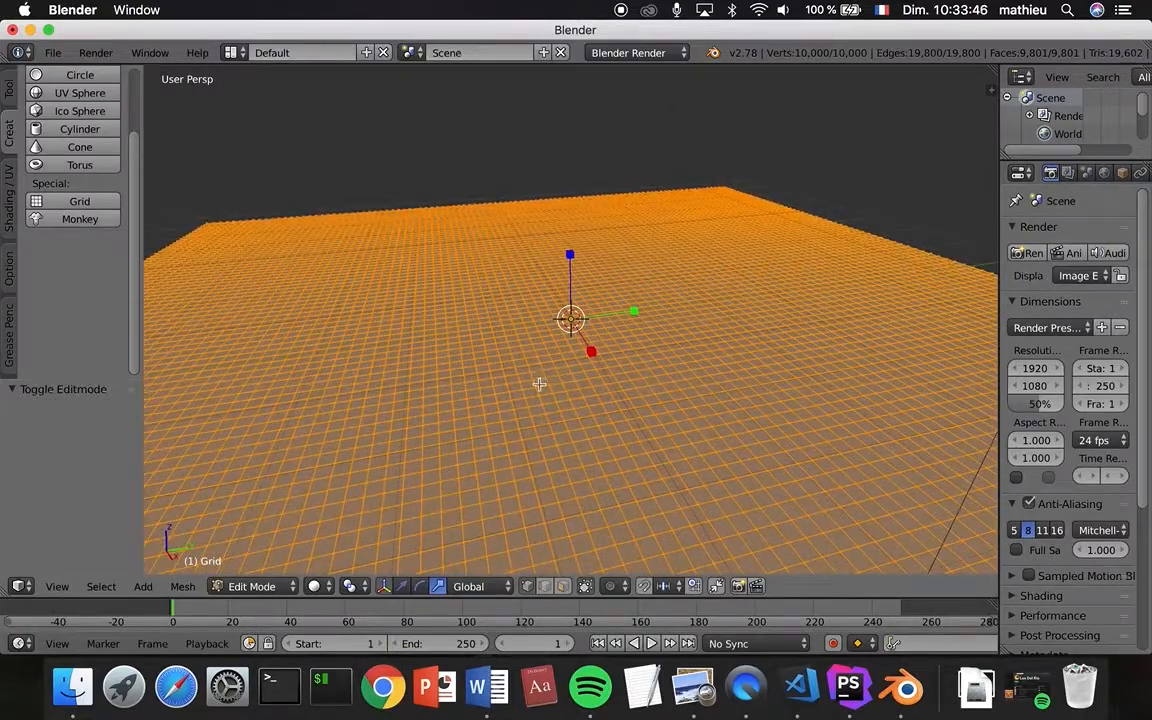
Step: Raise a single vertex in front of the grid's centre by about 0.15 along the Z axis
right_click(538, 386)
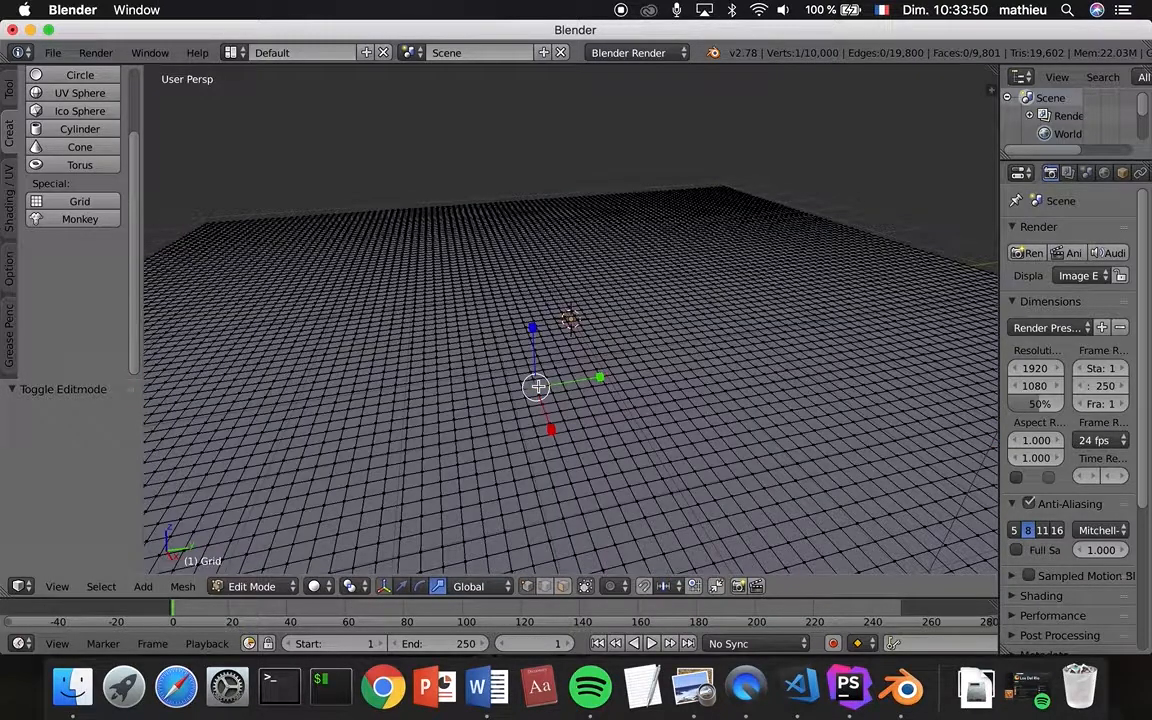
right_click(468, 407)
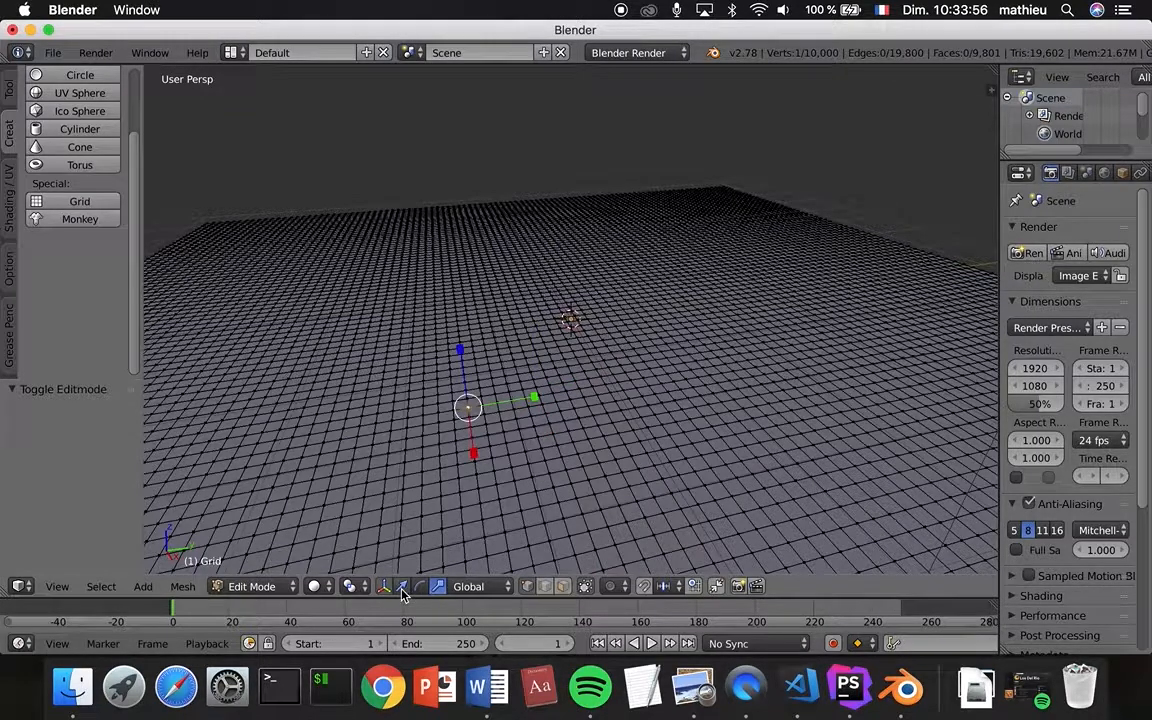
key(g)
key(z)
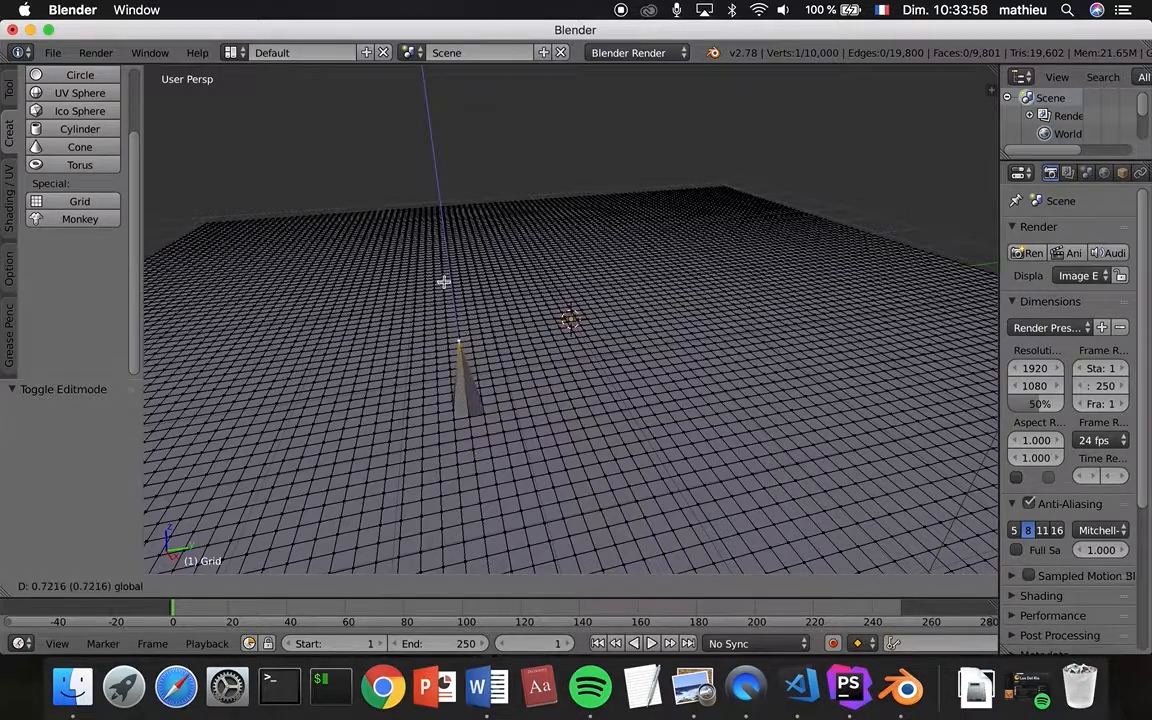
click(463, 342)
Step: Raise a second vertex, across from the first small spike, by about 0.22 along the Z axis
right_click(572, 406)
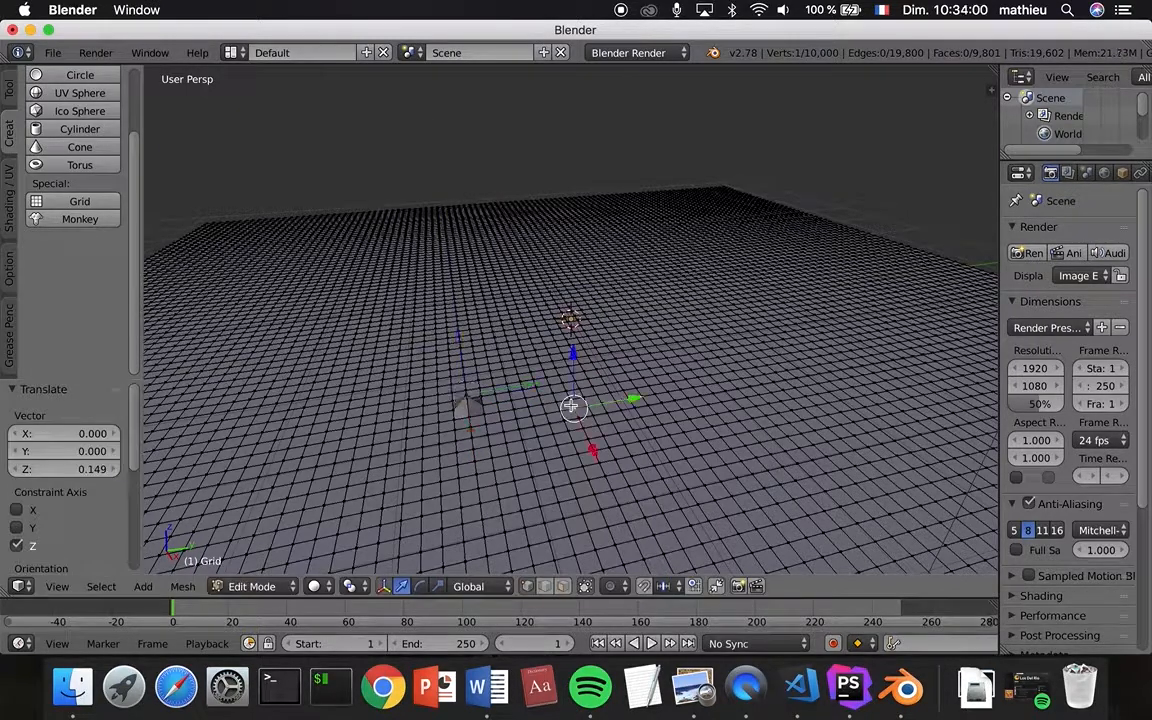
key(g)
key(z)
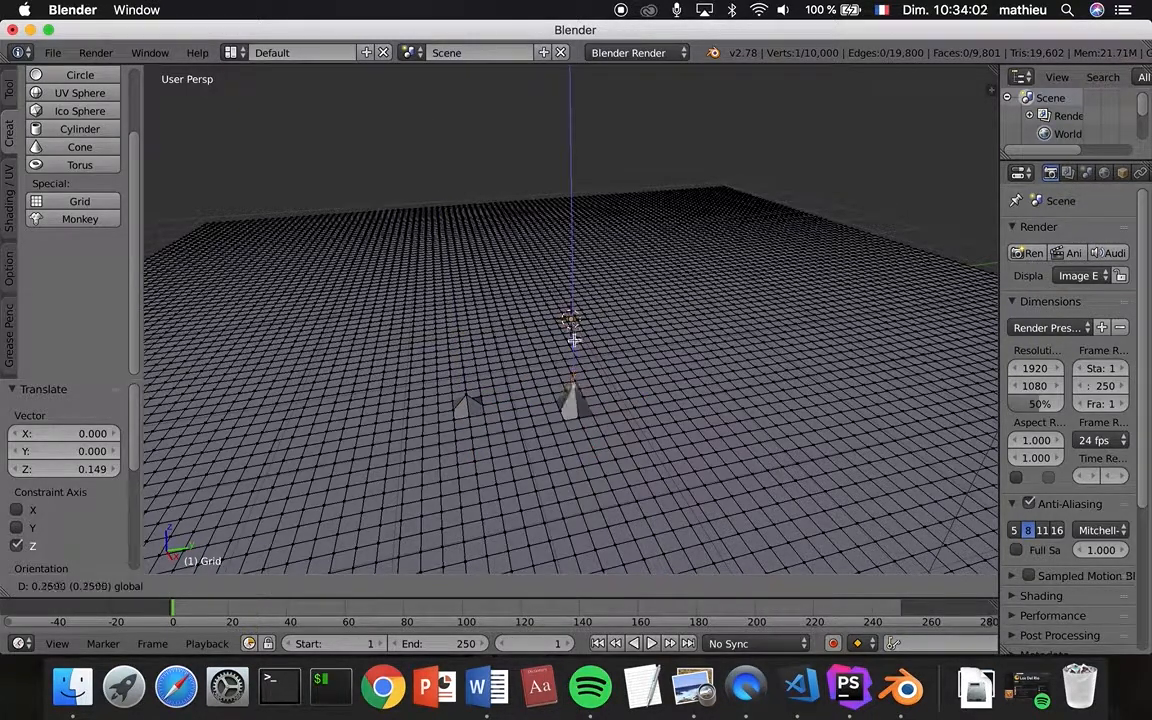
click(573, 341)
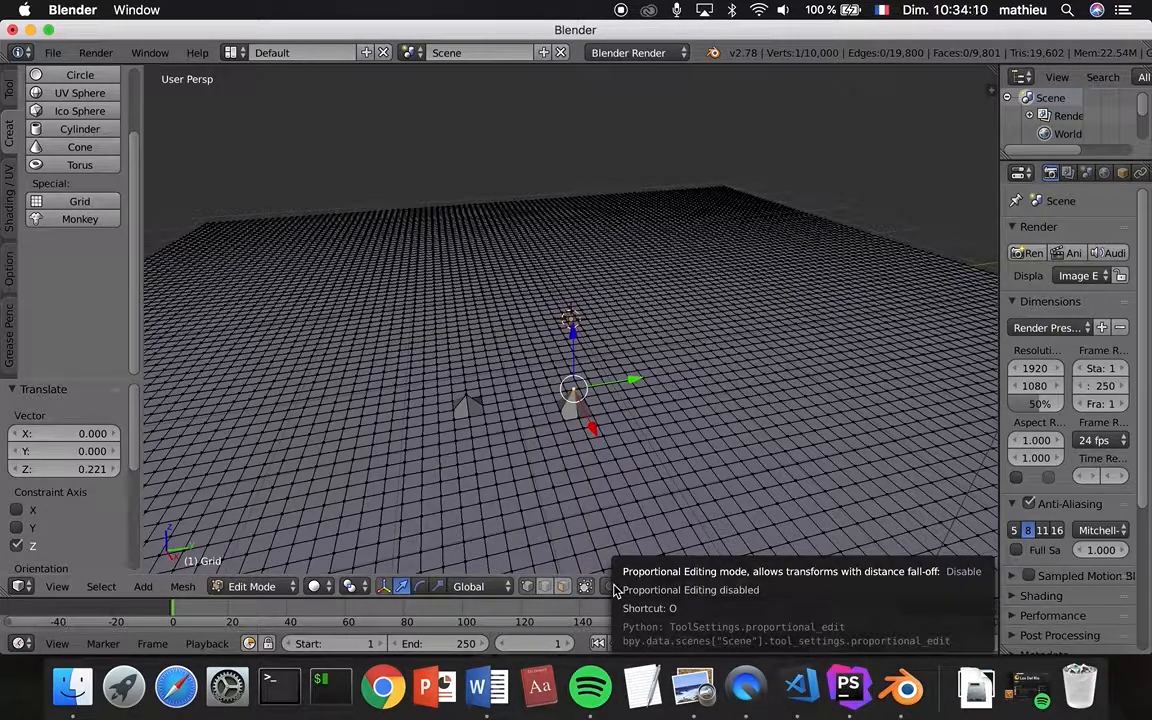
Step: Set proportional editing to Projected (2D) and raise a vertex beside the two spikes about 0.44 along Z as a soft hill
click(615, 587)
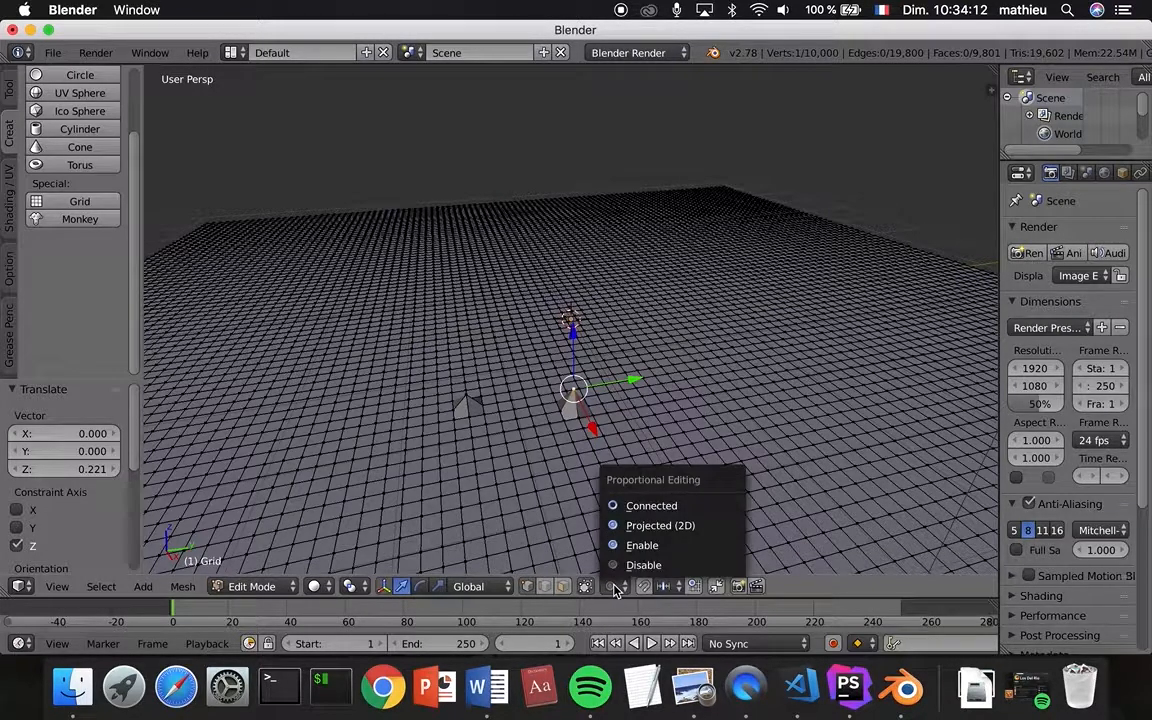
click(655, 525)
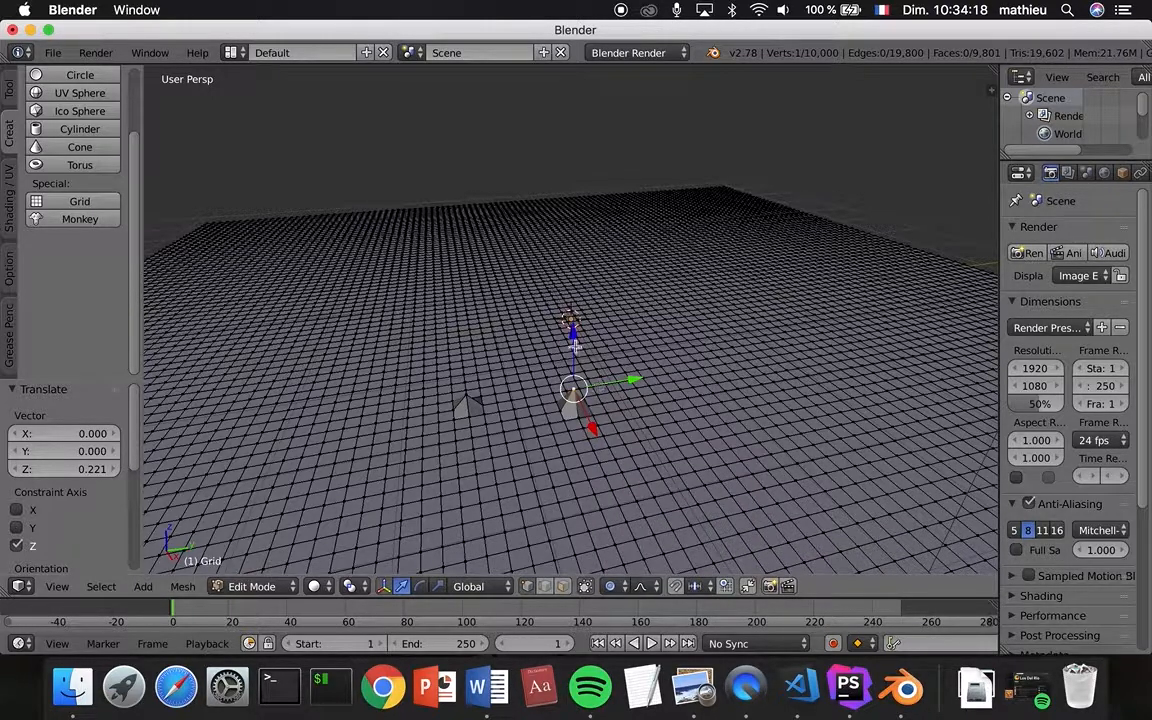
right_click(647, 427)
drag(651, 378, 641, 330)
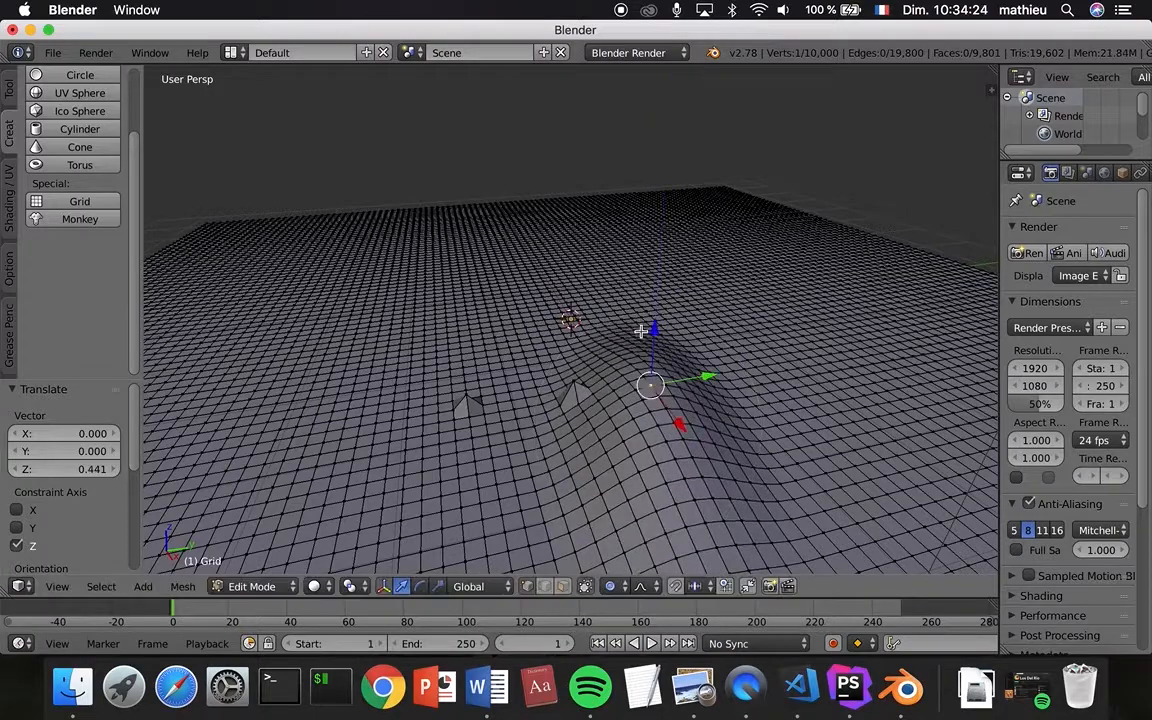
Step: Raise a vertex at the edge of the first hill about 1.09 along Z to form a taller peak
scroll(641, 330, left, 10)
scroll(641, 330, left, 10)
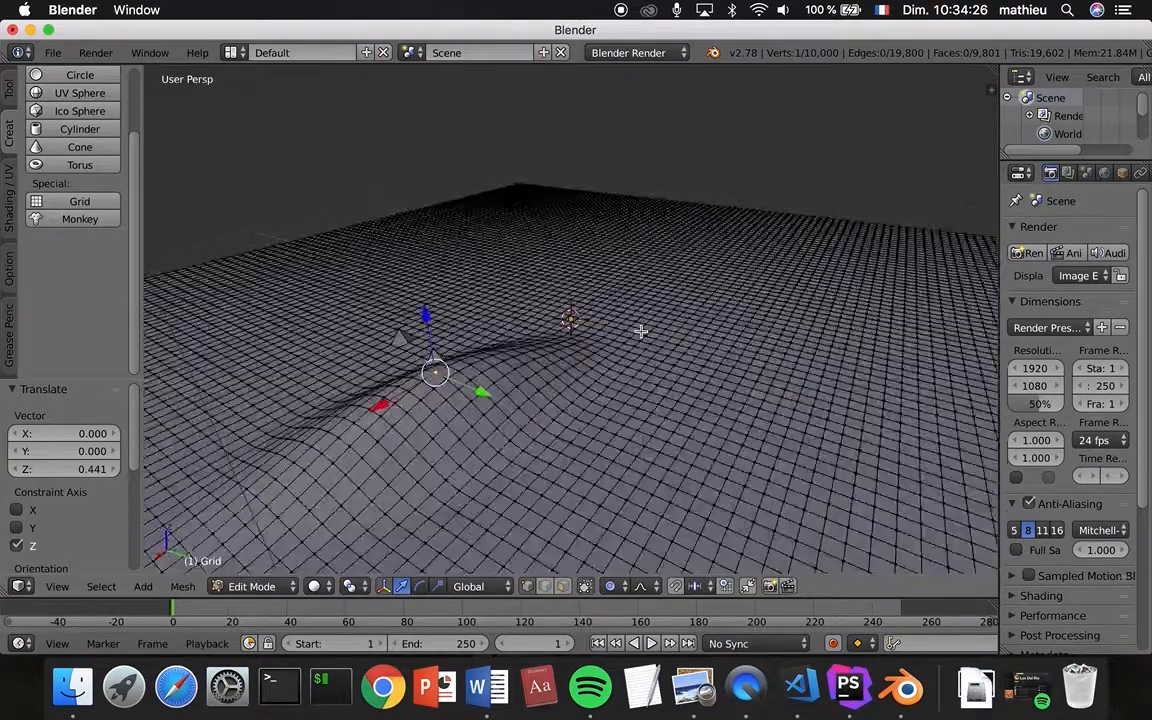
right_click(589, 376)
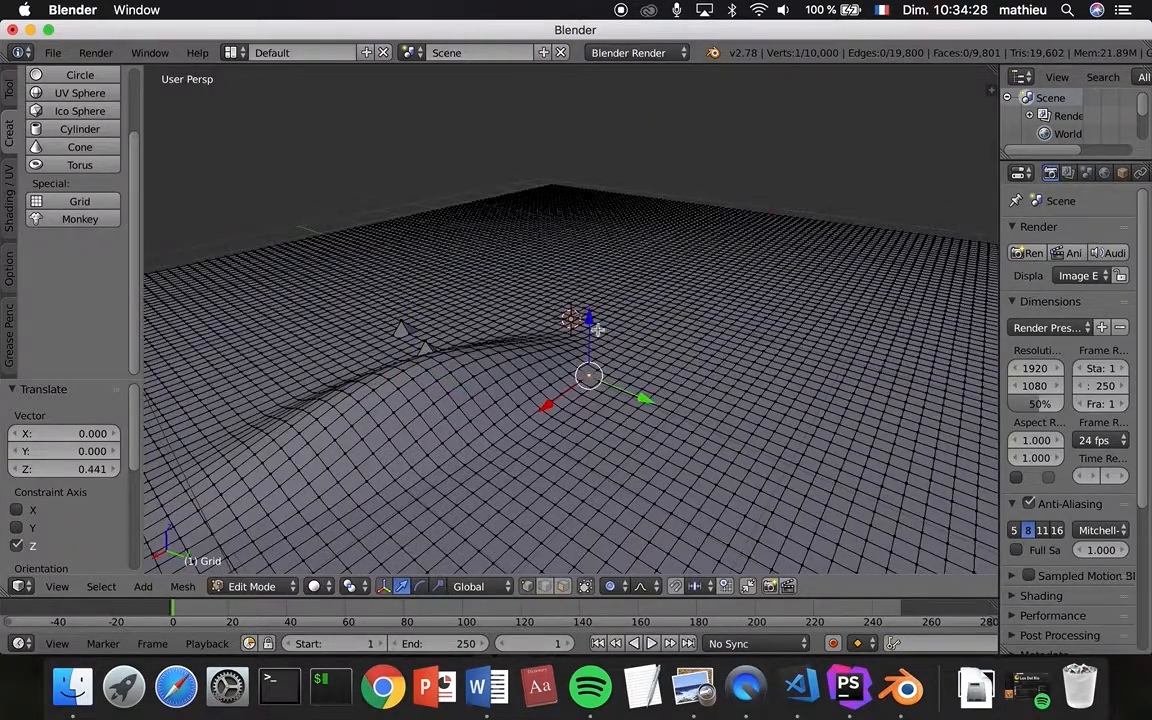
drag(588, 320, 563, 220)
scroll(563, 220, left, 10)
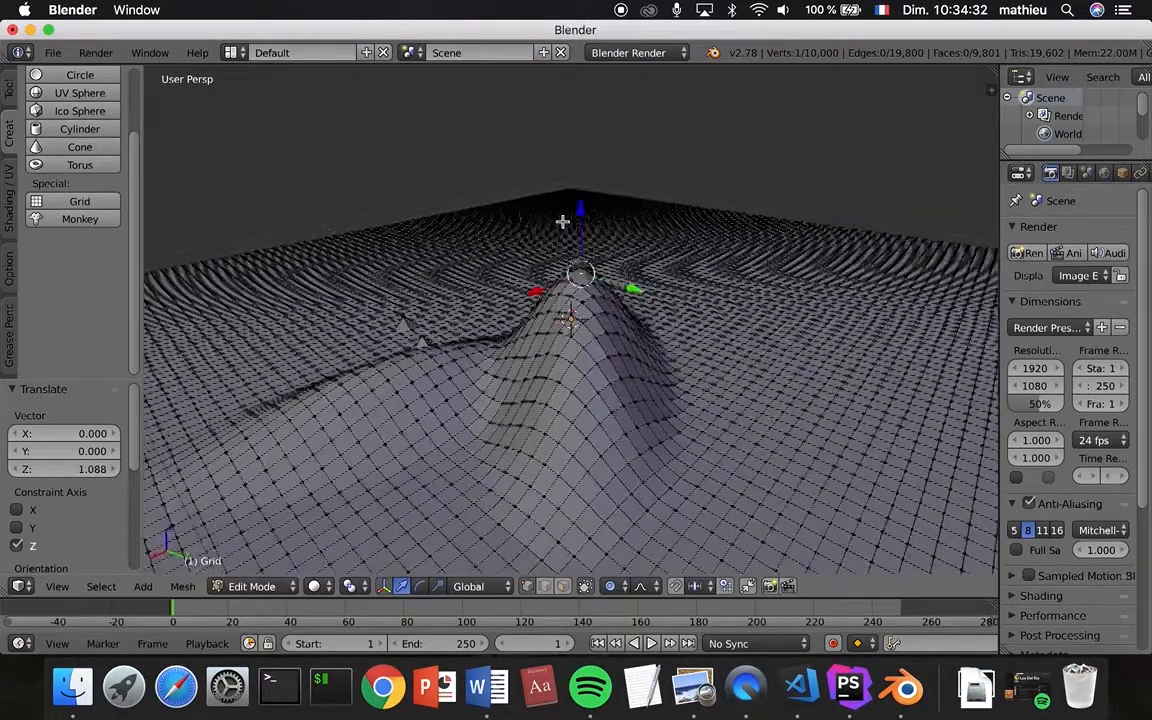
scroll(563, 220, left, 3)
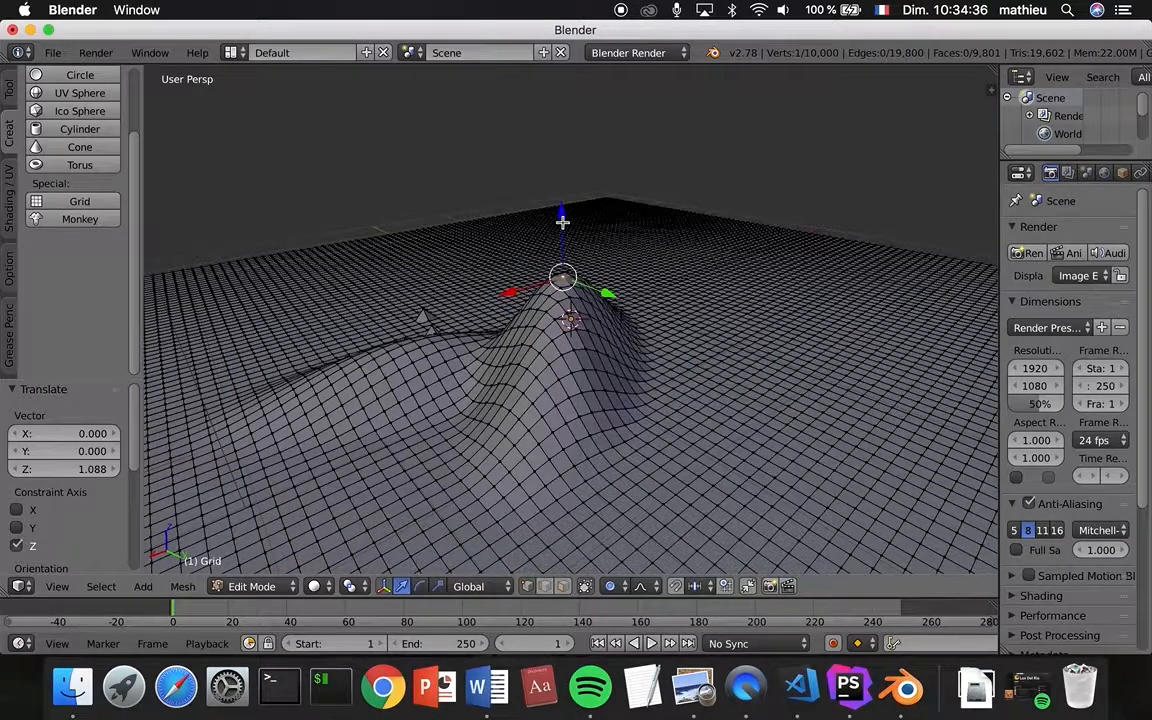
Step: Set the proportional editing falloff to Random
click(646, 587)
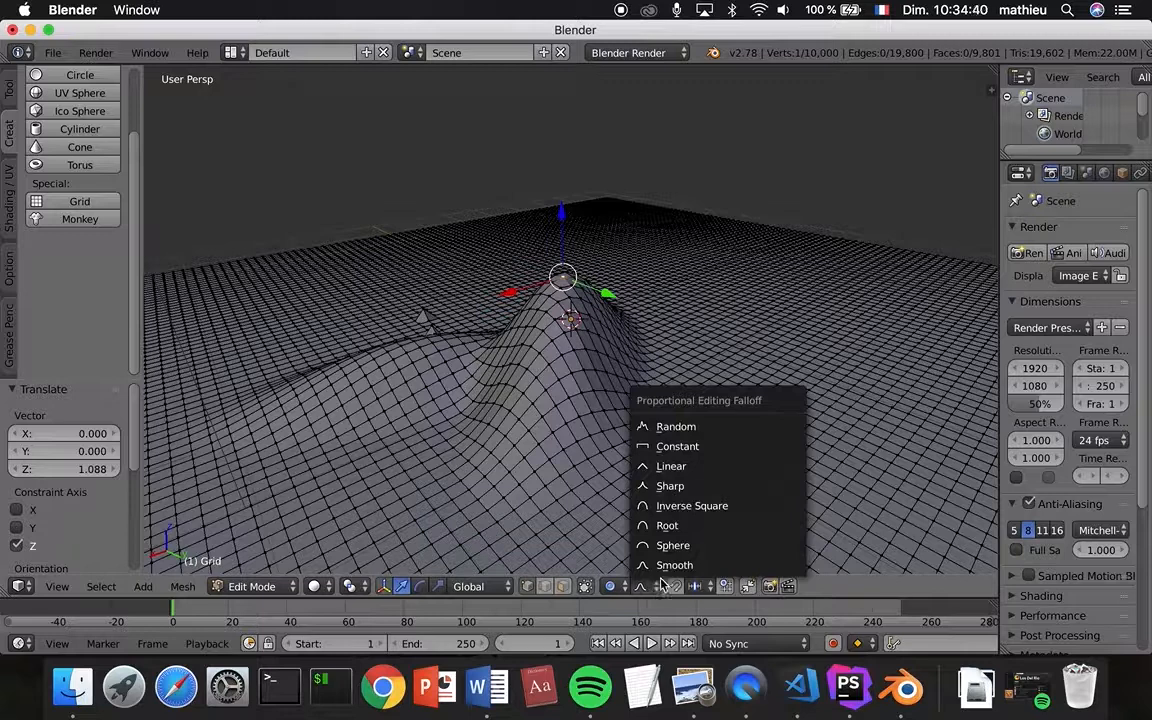
click(665, 565)
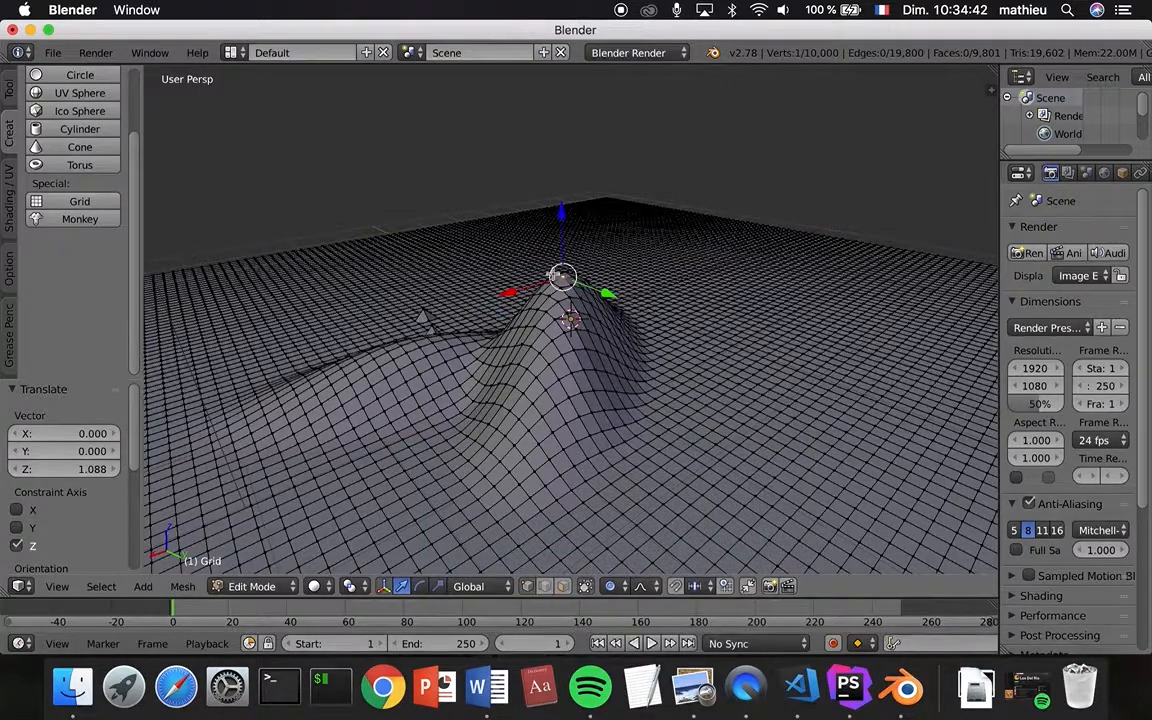
click(641, 587)
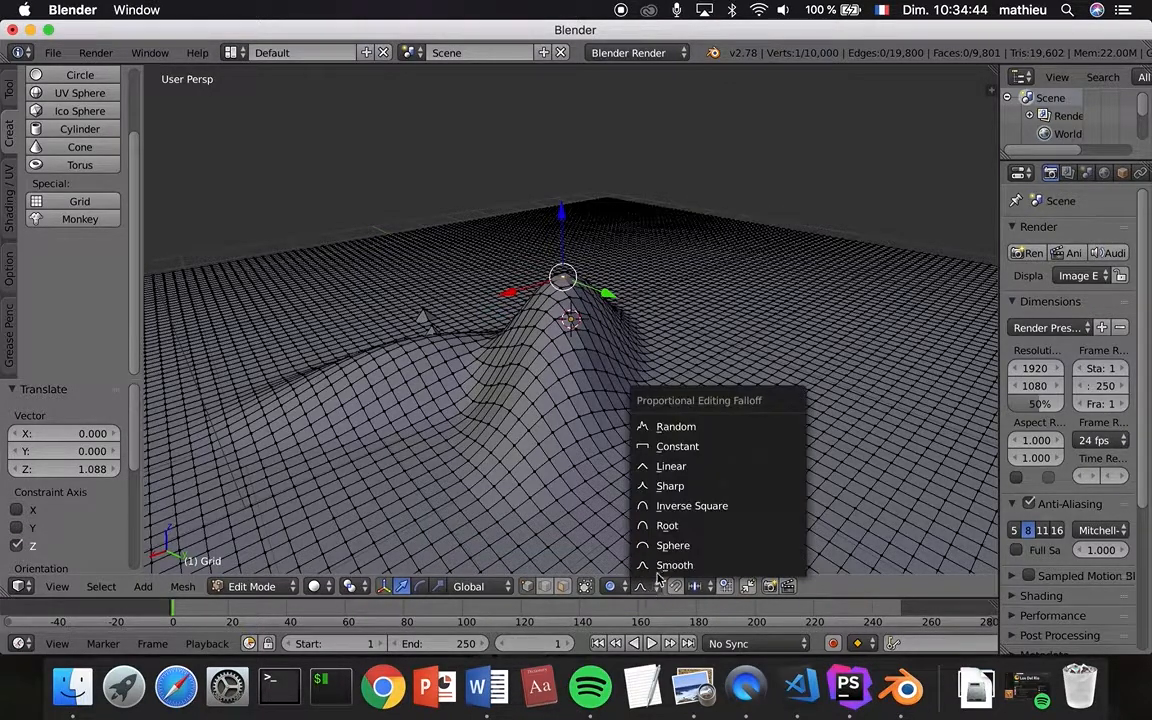
click(680, 428)
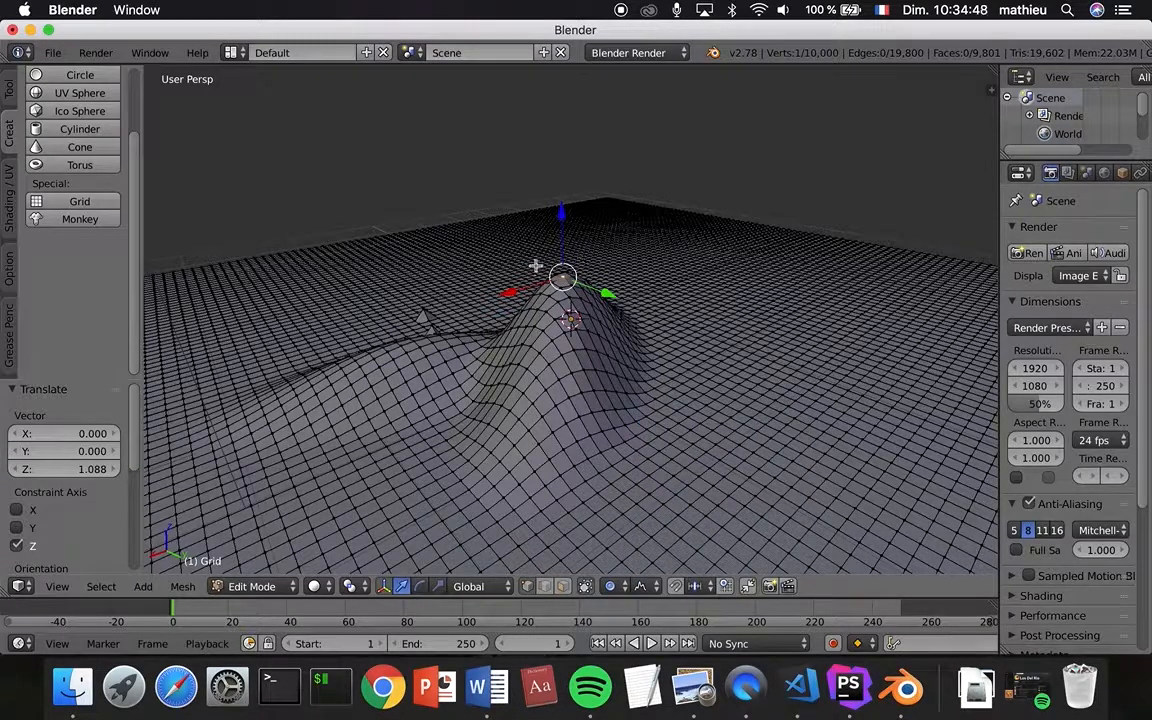
Step: Move the tall peak's top vertex about 0.29 along X and raise it about 0.27 along Z to roughen the summit
key(g)
key(x)
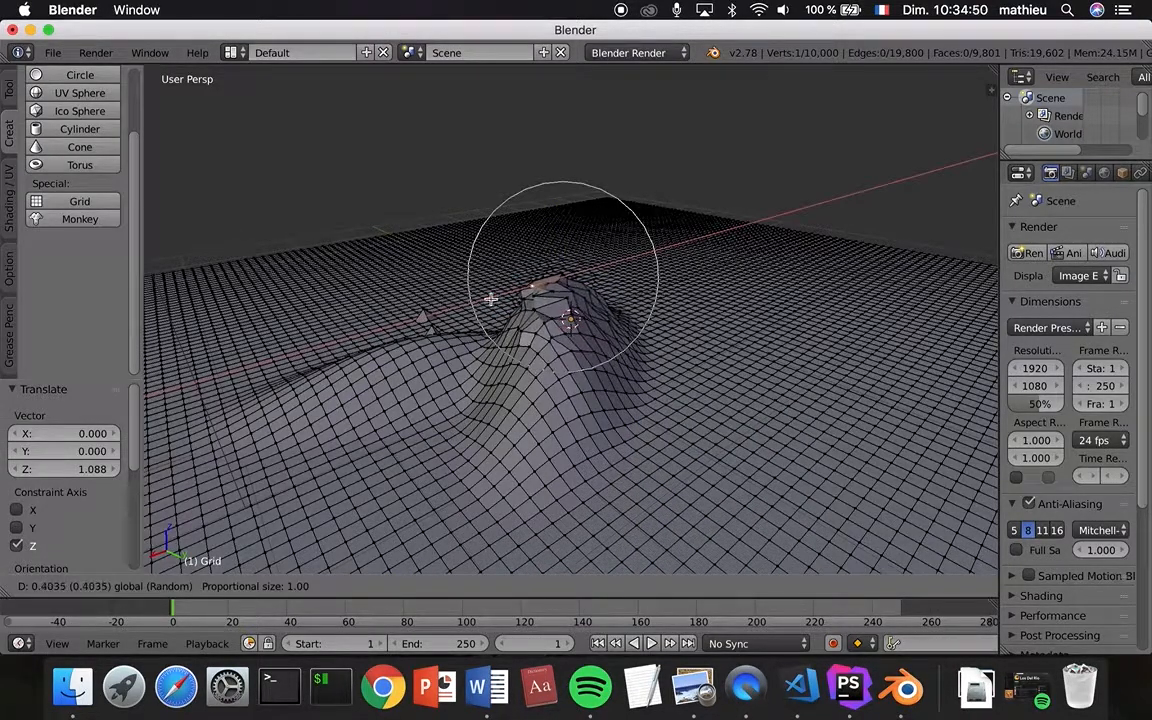
click(503, 300)
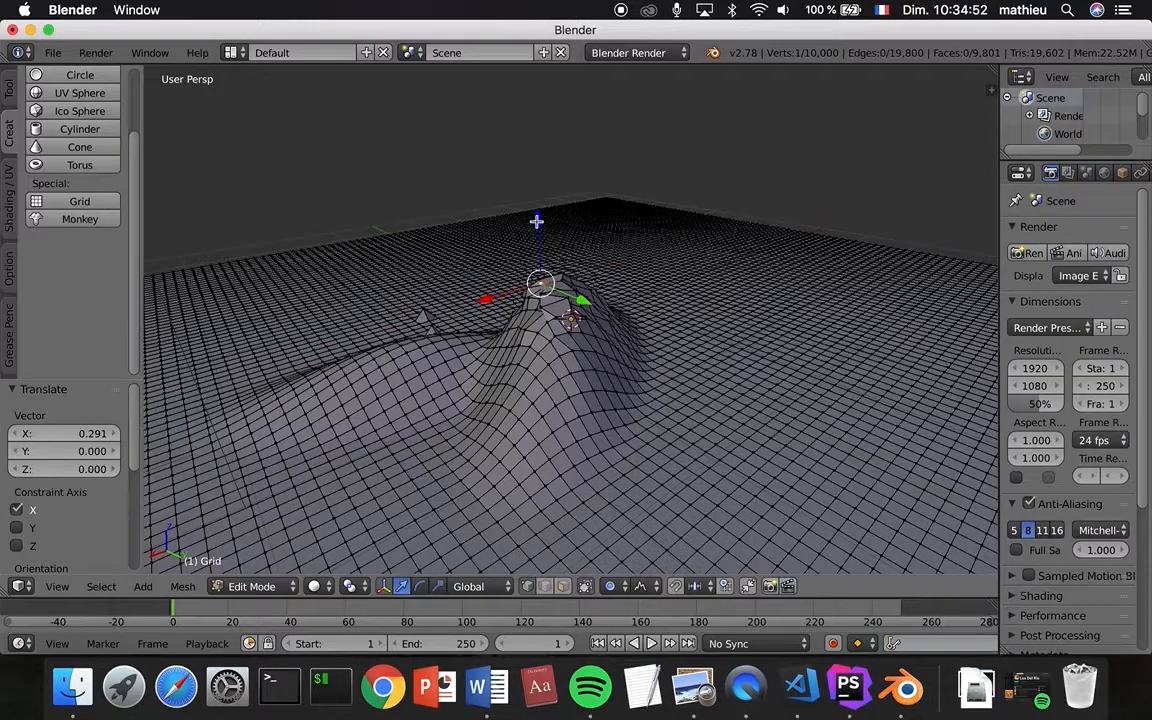
key(g)
key(z)
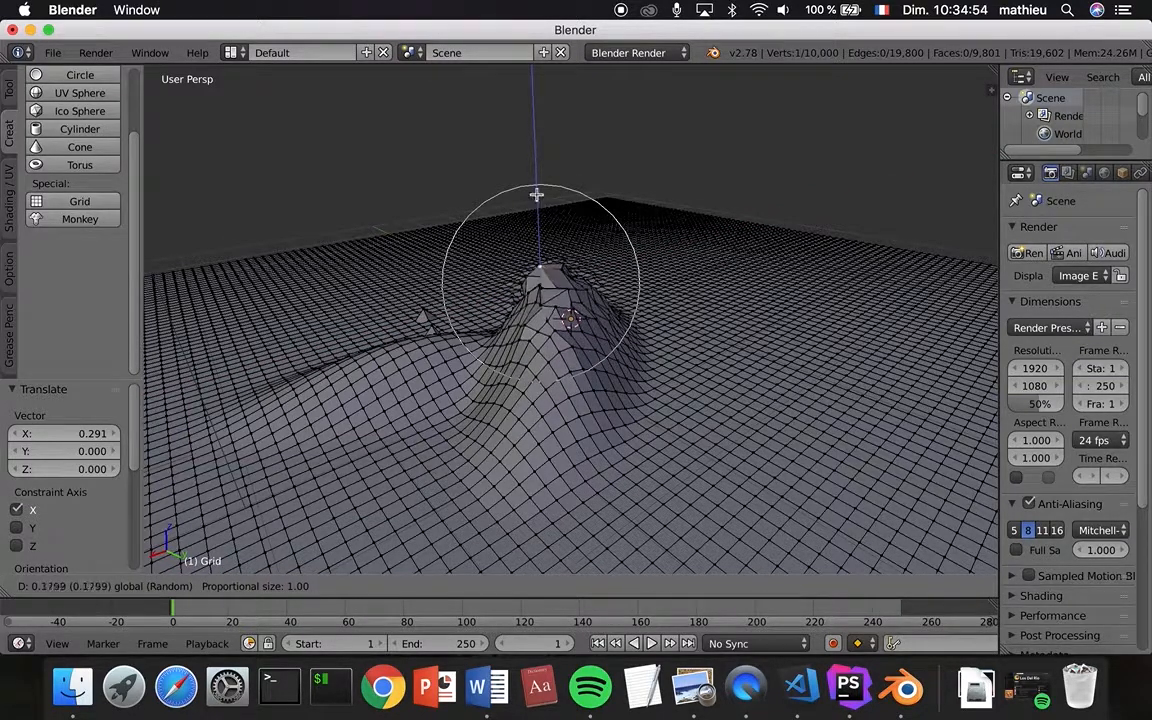
click(532, 196)
Step: Raise a vertex on the lower hill about 0.57 along Z with the random falloff to form a second rocky summit
scroll(532, 196, left, 10)
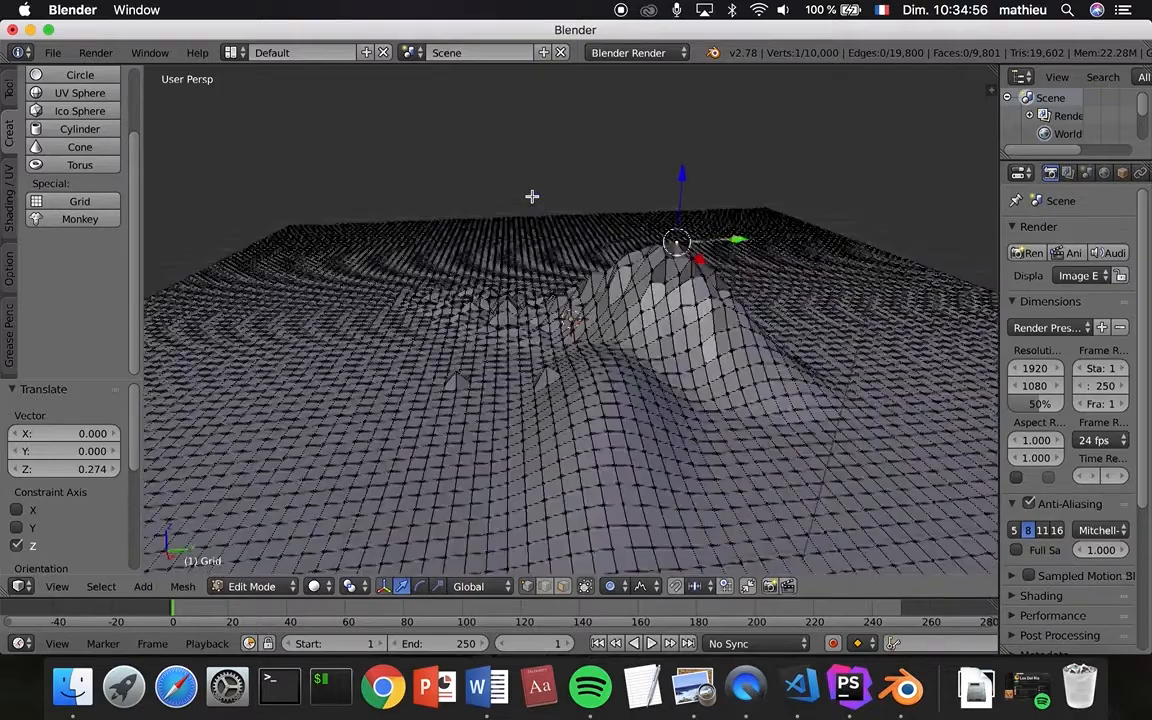
right_click(700, 337)
key(g)
key(z)
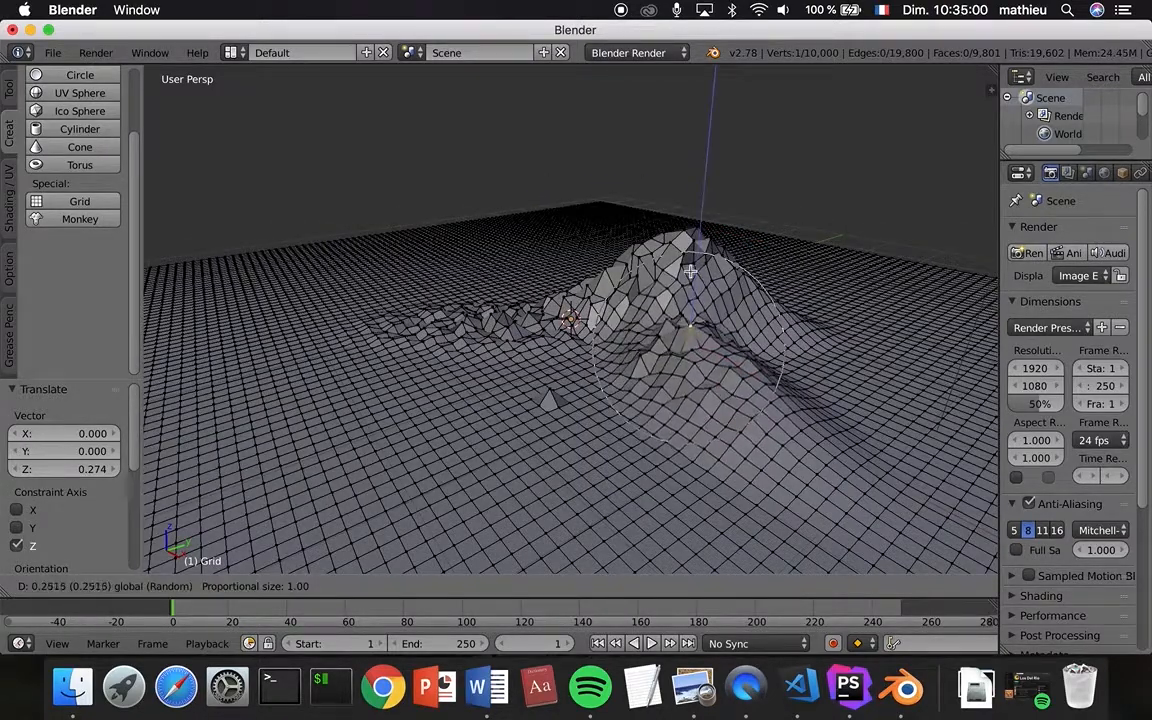
click(683, 240)
scroll(683, 240, left, 10)
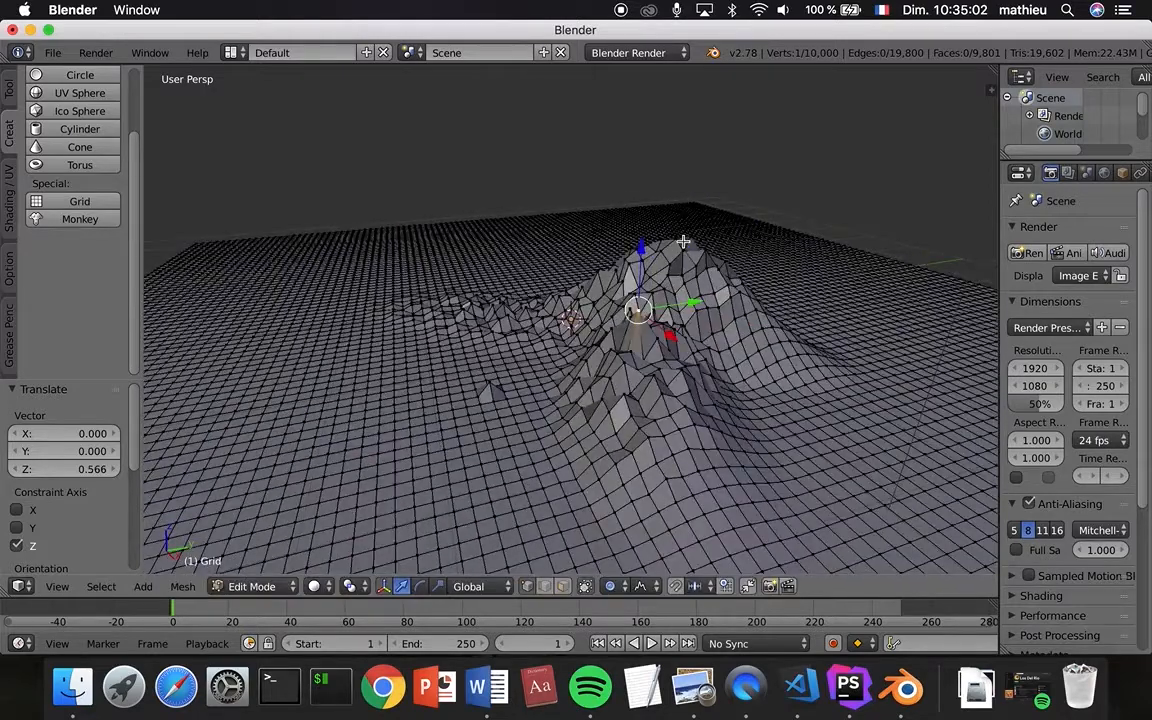
scroll(683, 240, left, 3)
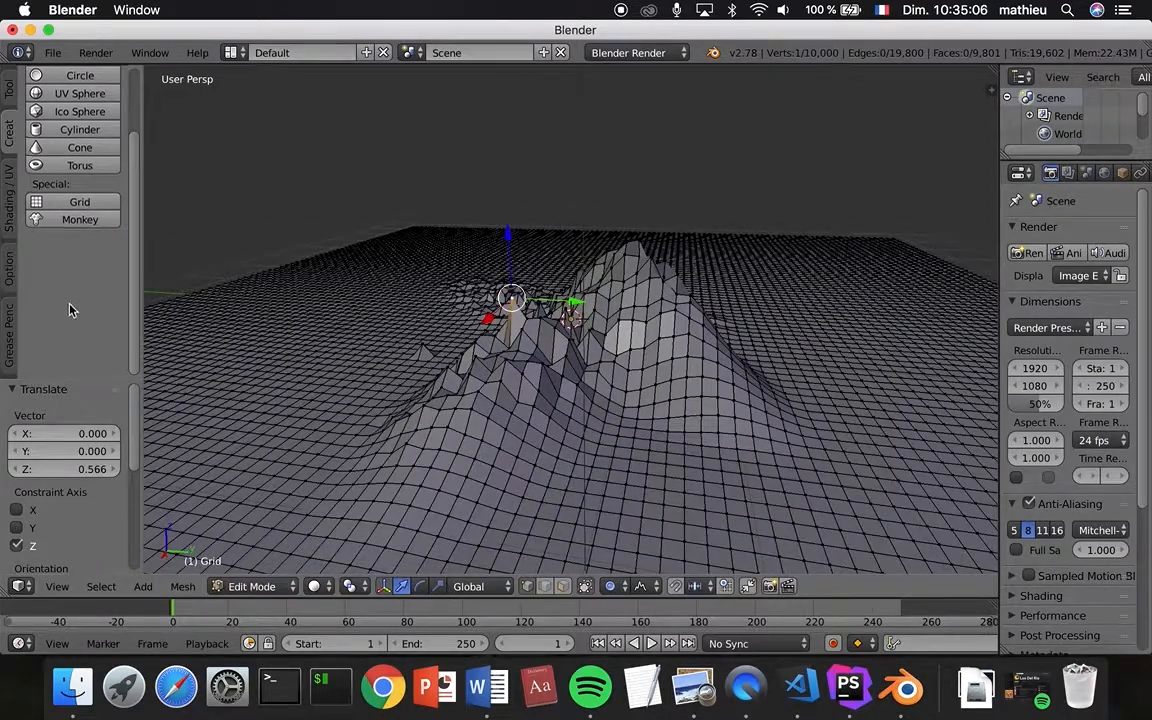
scroll(70, 310, up, 3)
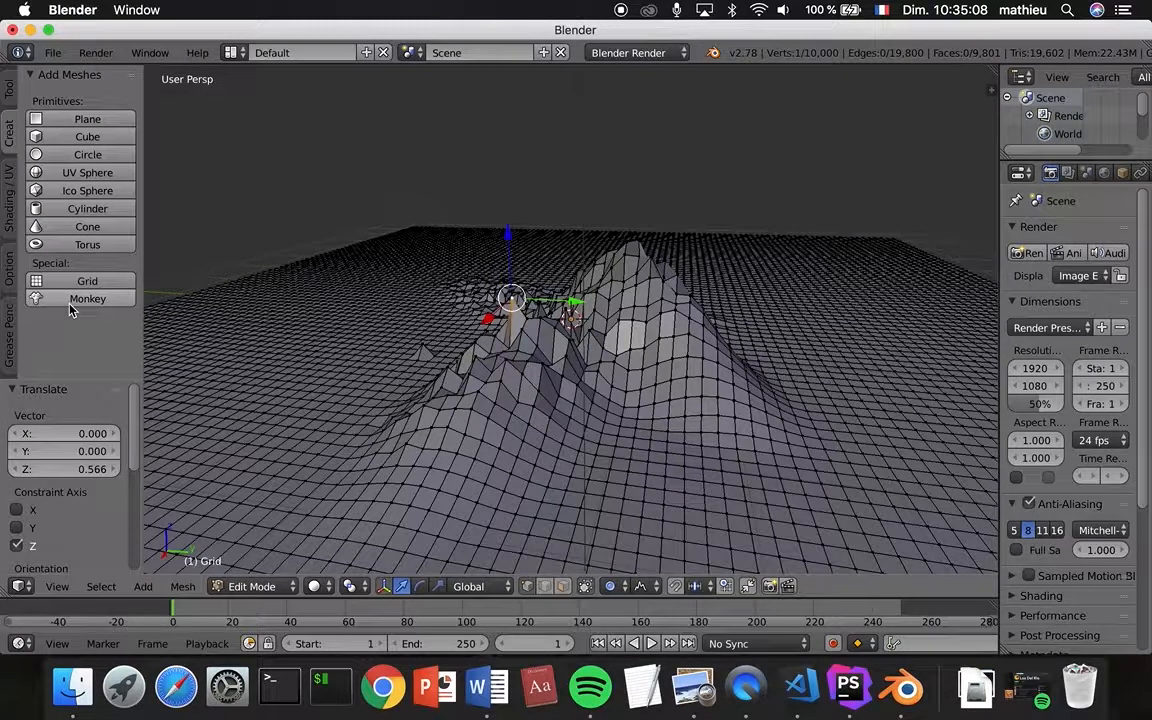
Step: Save the Blender scene as terrain.blend in the Documents folder
click(52, 53)
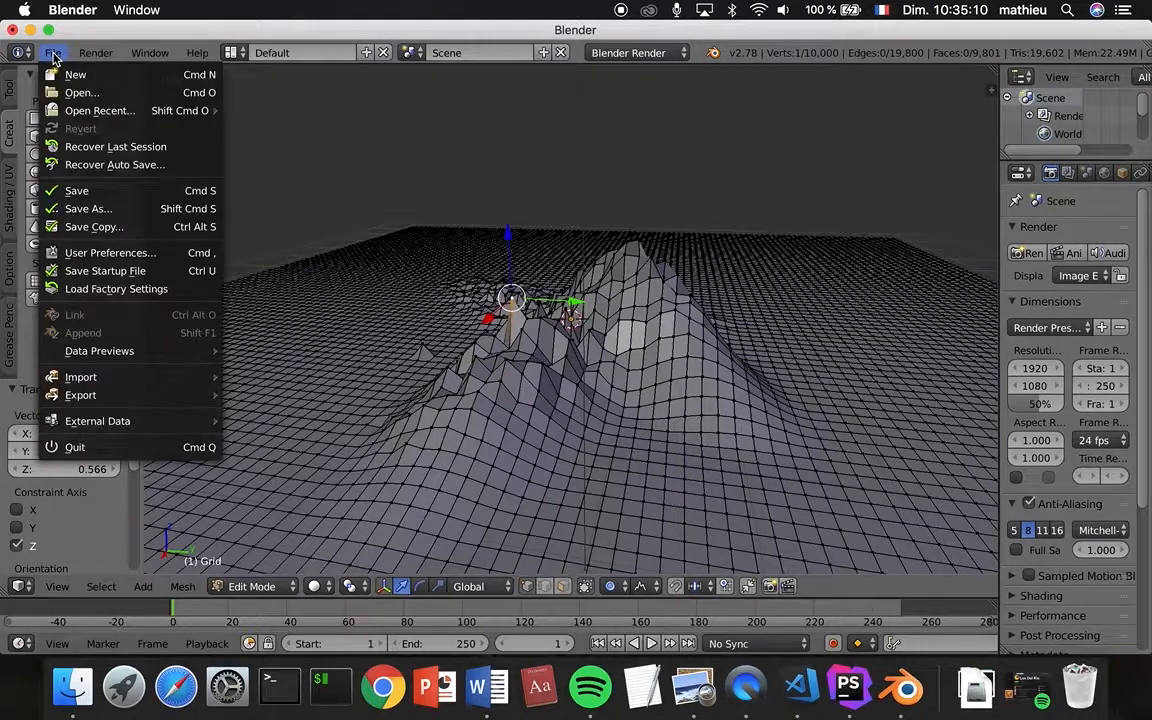
click(95, 209)
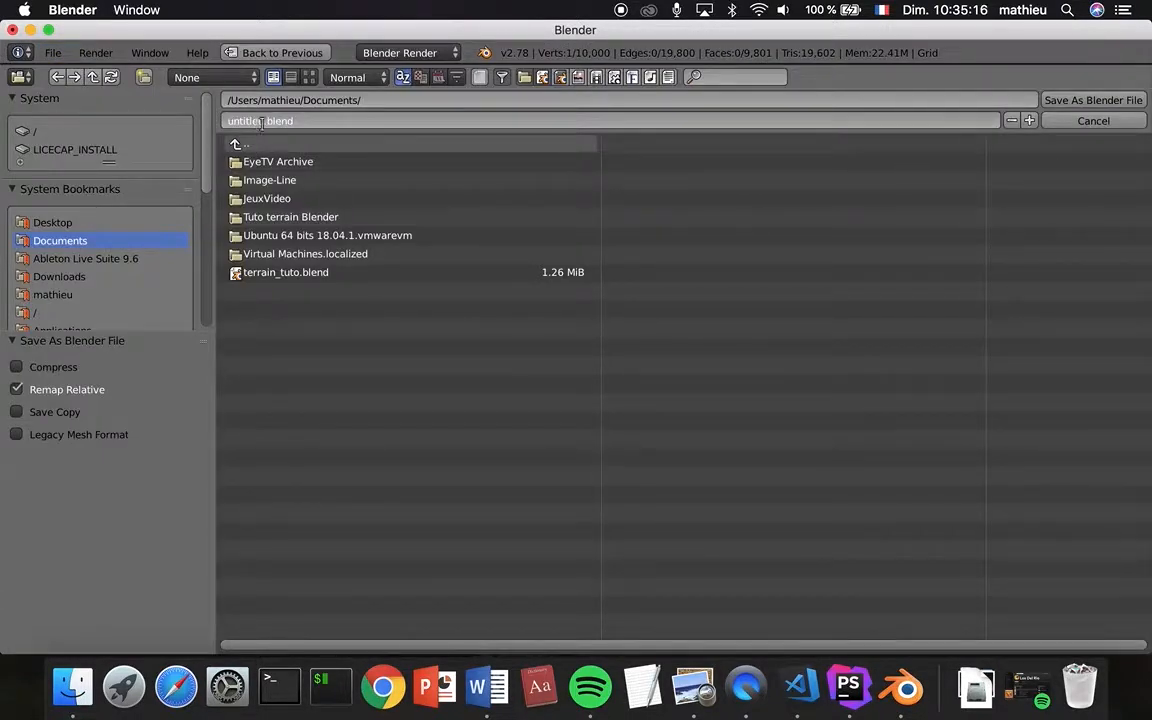
double_click(266, 121)
text(terrai)
click(1093, 101)
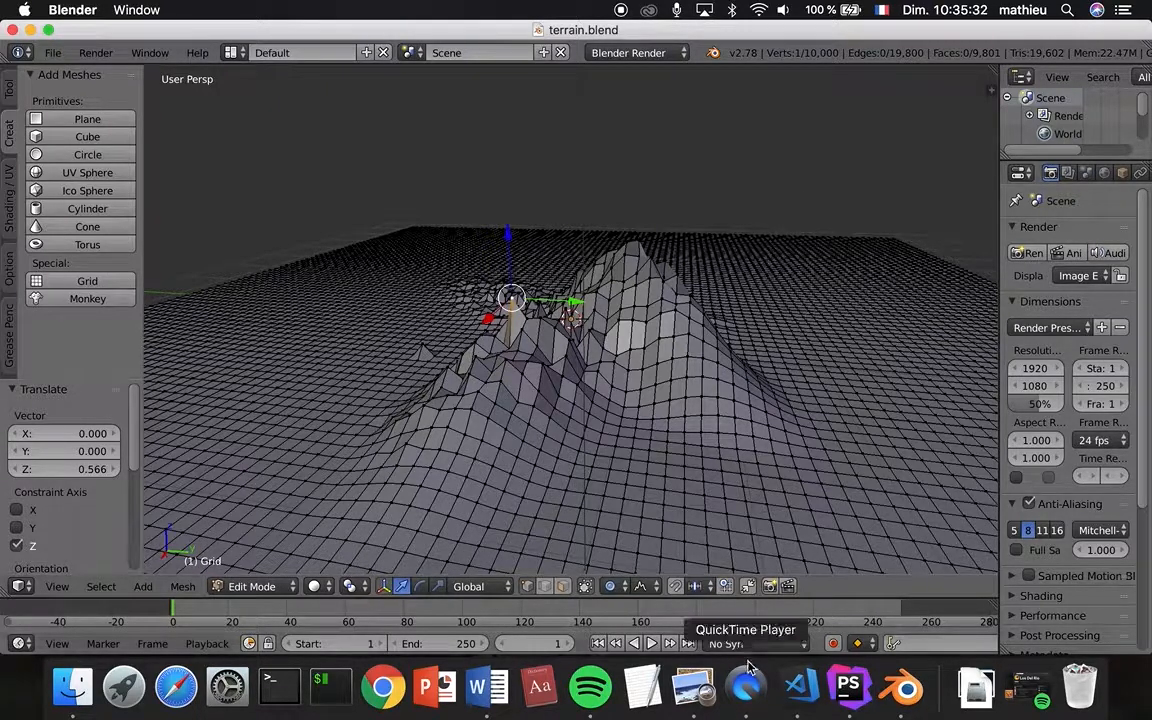
Step: Quit the Visual Studio Code and PhpStorm applications running in the background
right_click(800, 682)
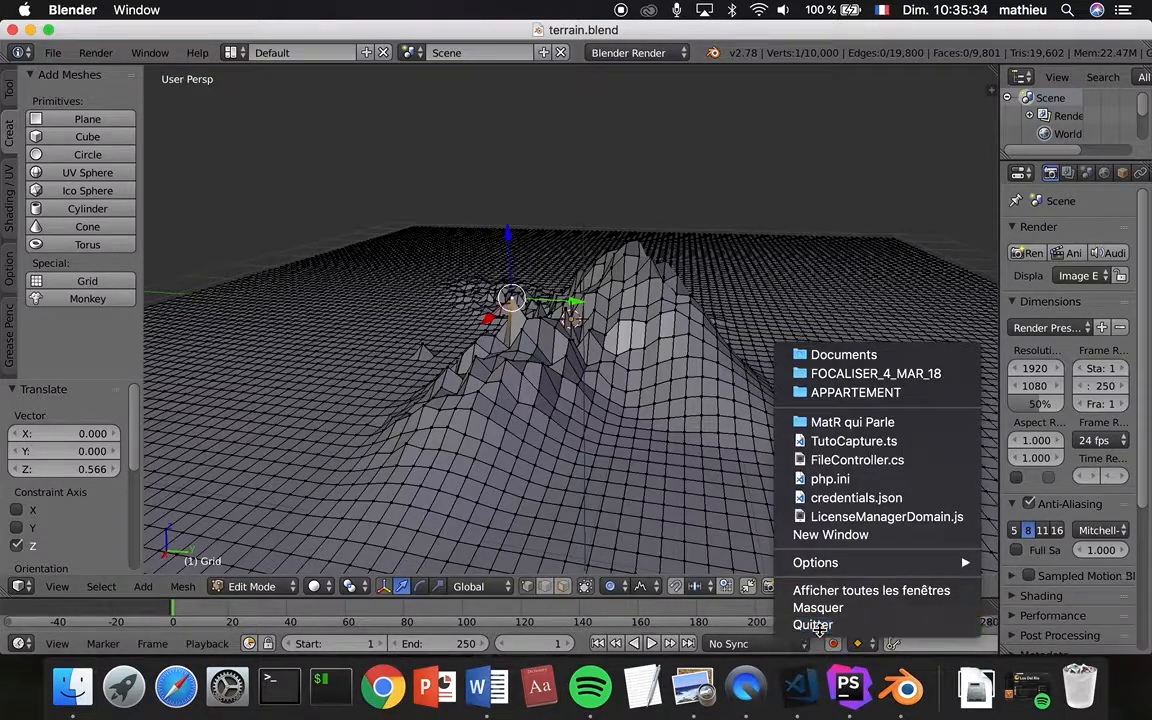
click(815, 620)
right_click(833, 685)
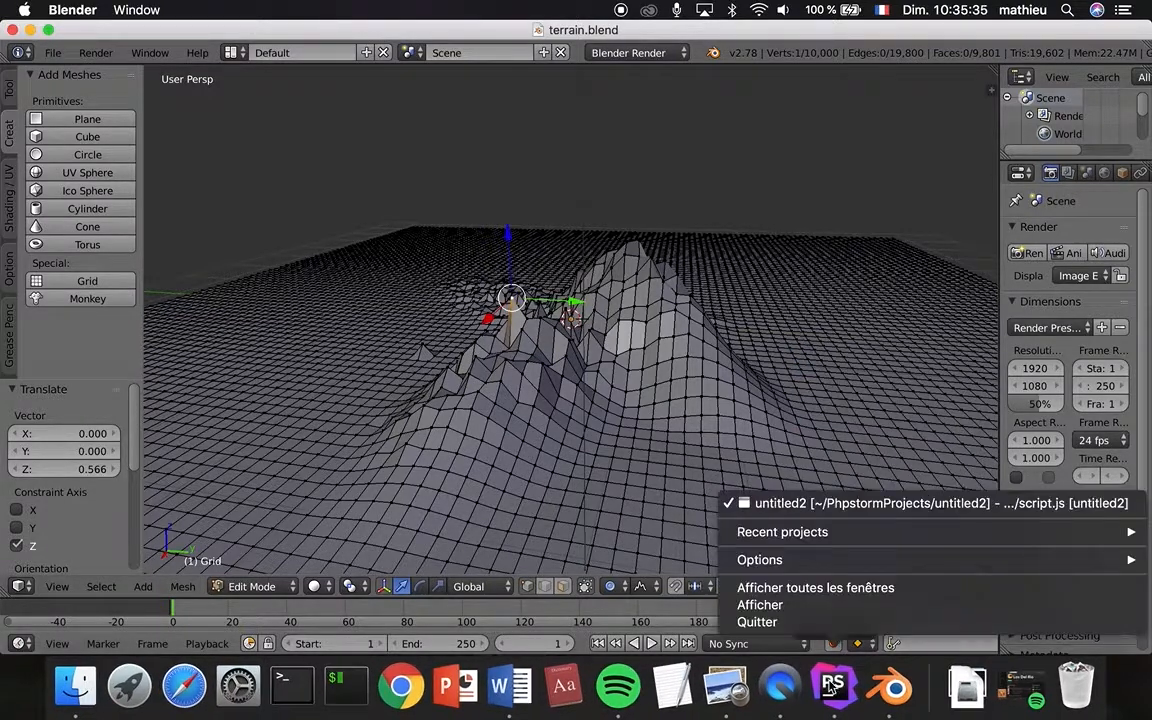
click(854, 623)
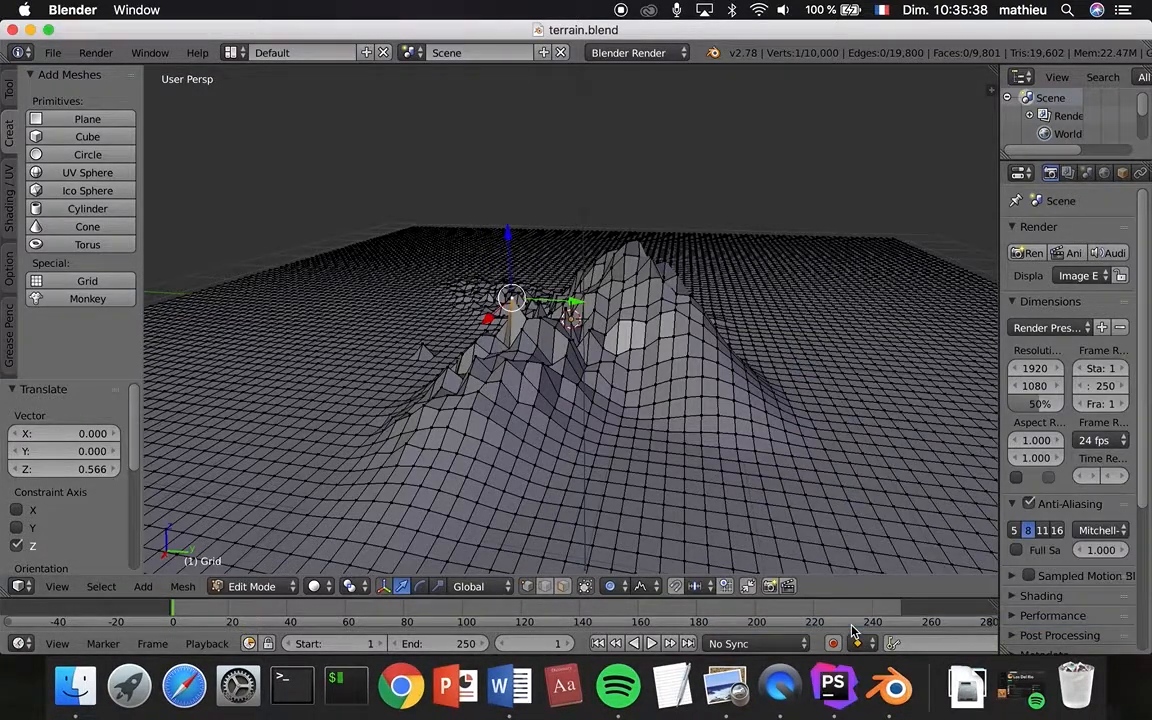
Step: Search the installed applications for "unity" and launch Unity
click(143, 688)
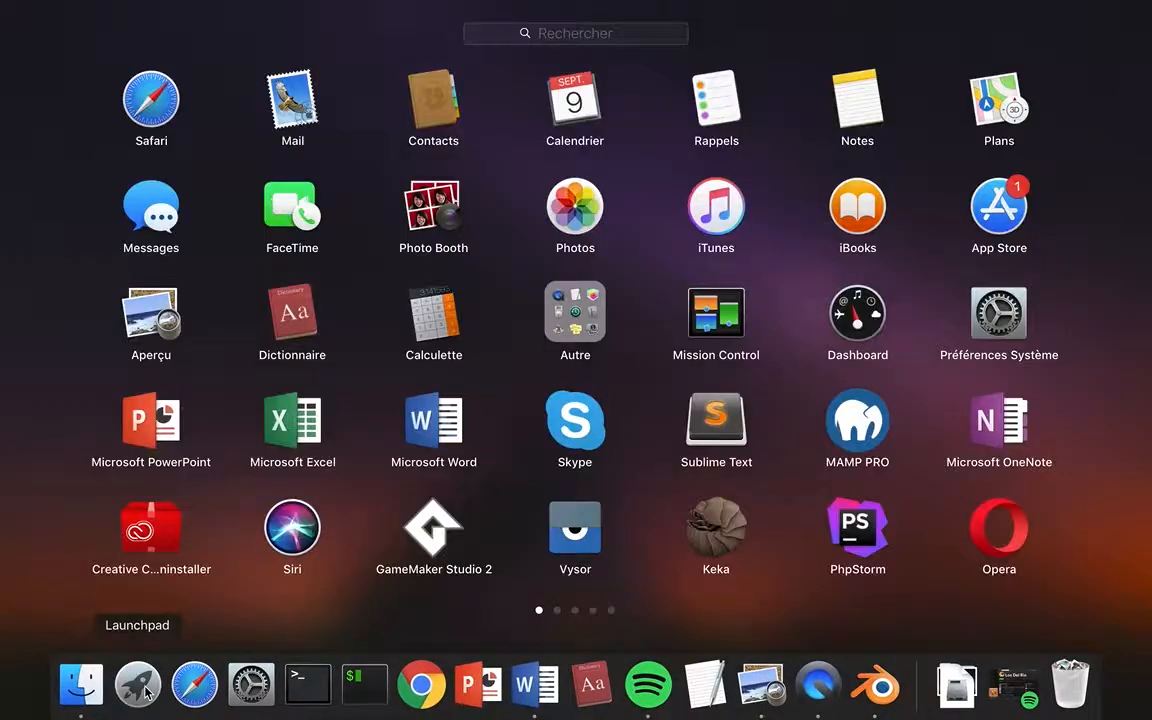
text(unity)
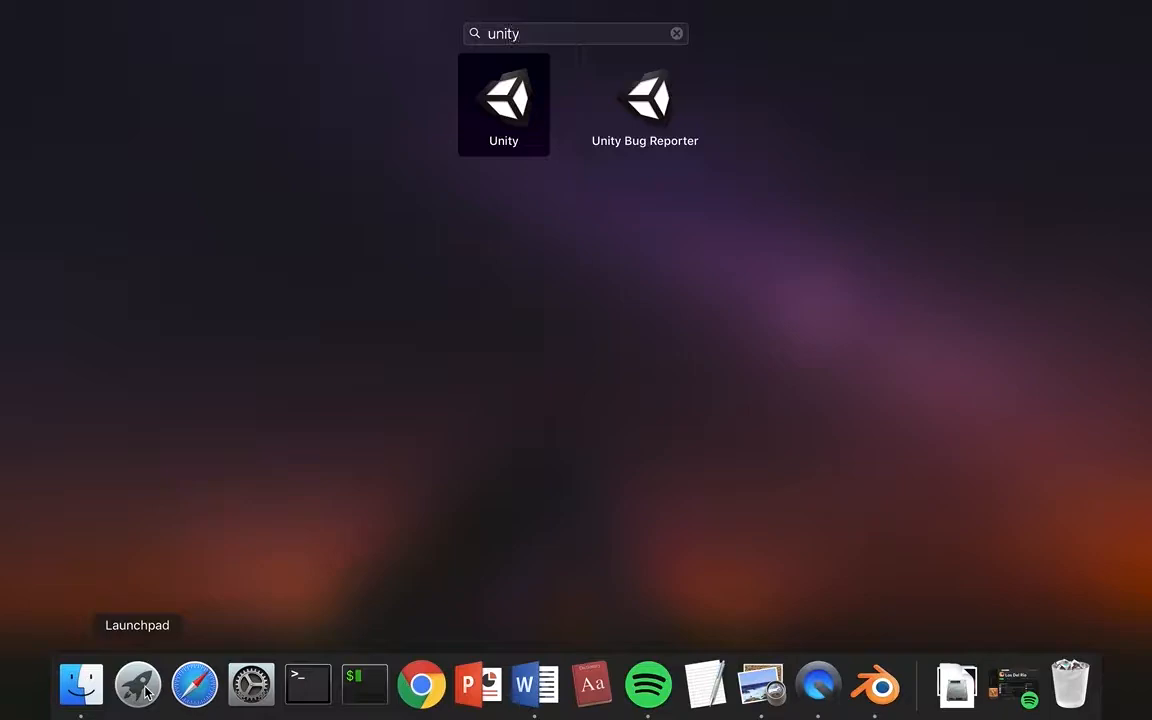
key(Return)
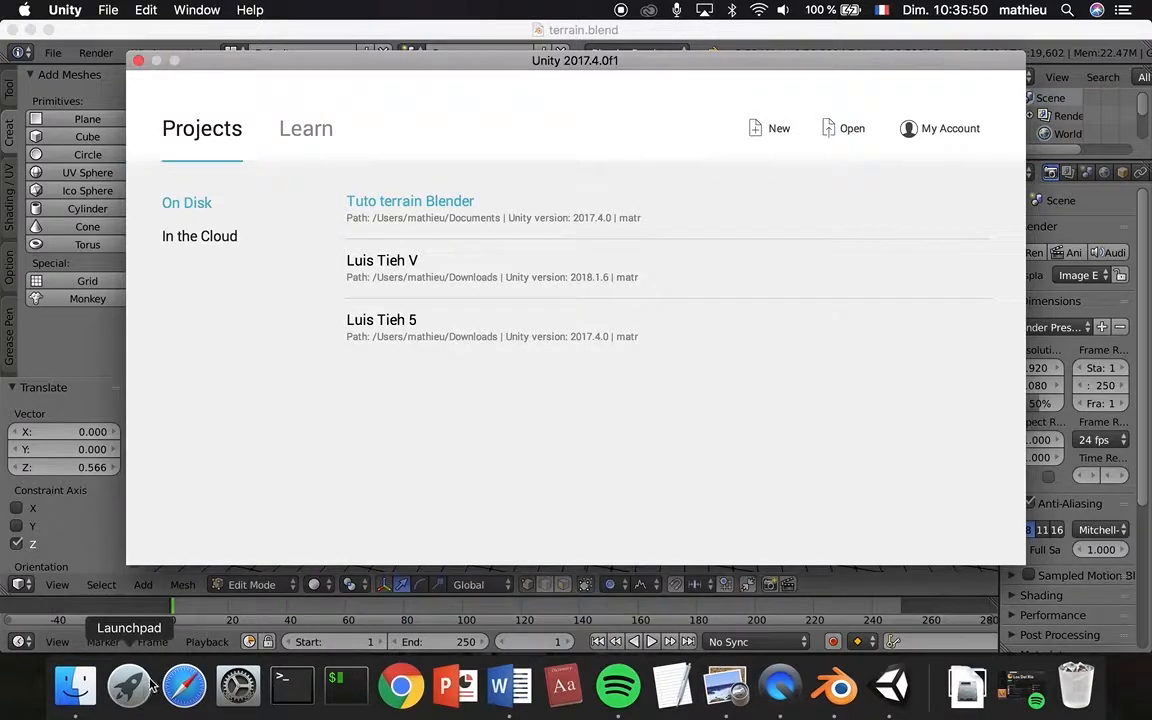
Step: Create a new 3D Unity project named "Terrain Blender" in the Documents folder
click(771, 143)
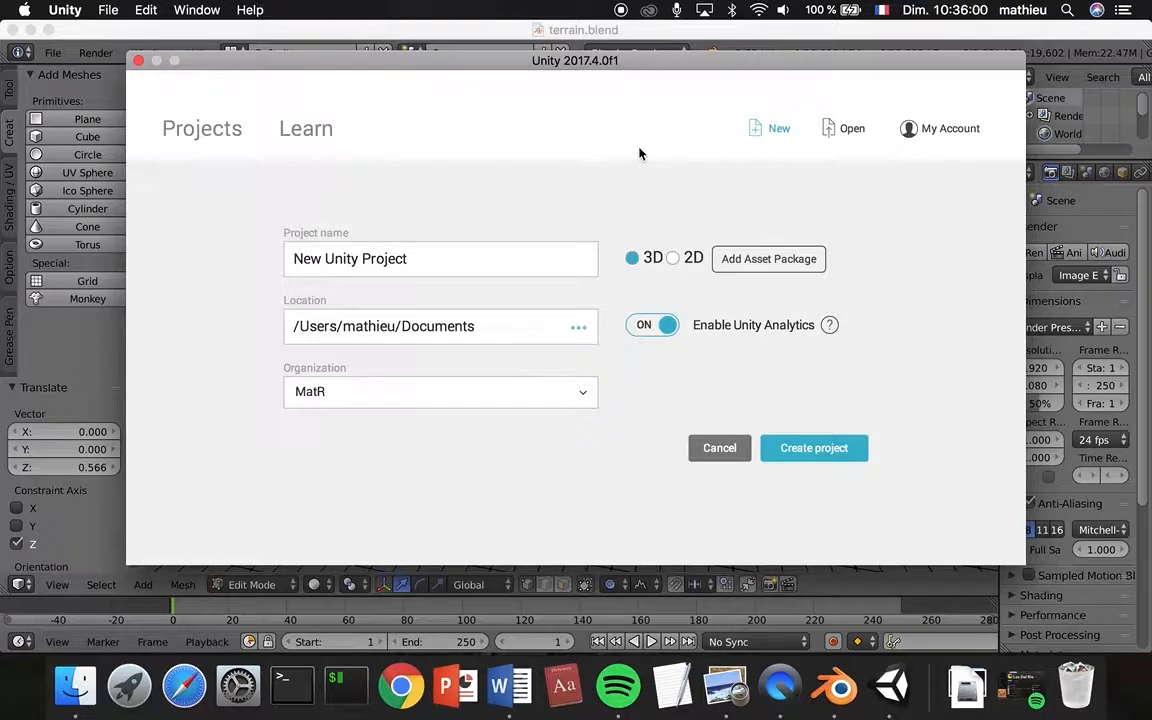
click(365, 257)
key(super+a)
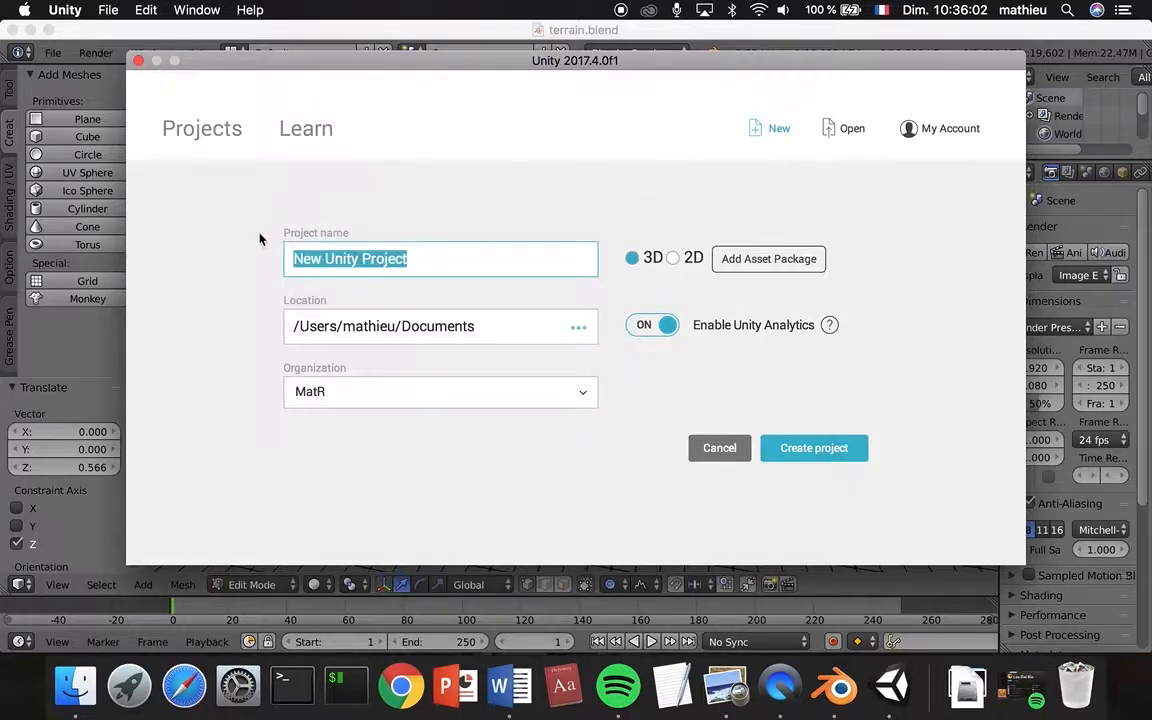
text(Terrain Blender)
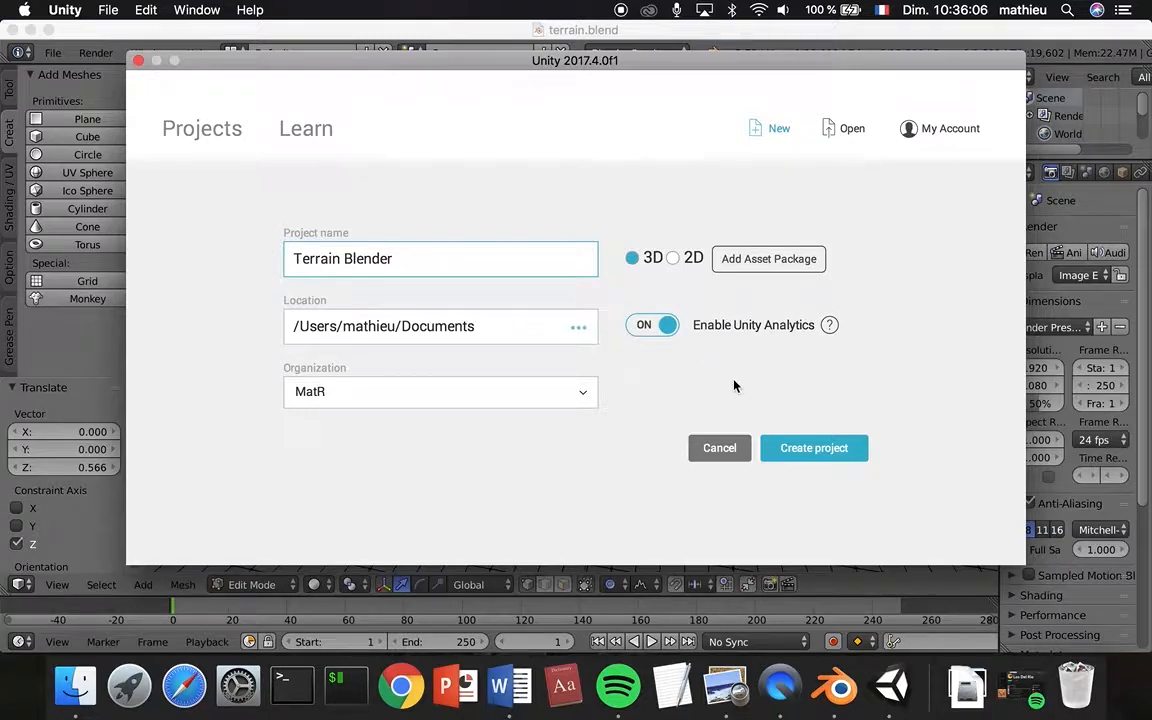
click(631, 258)
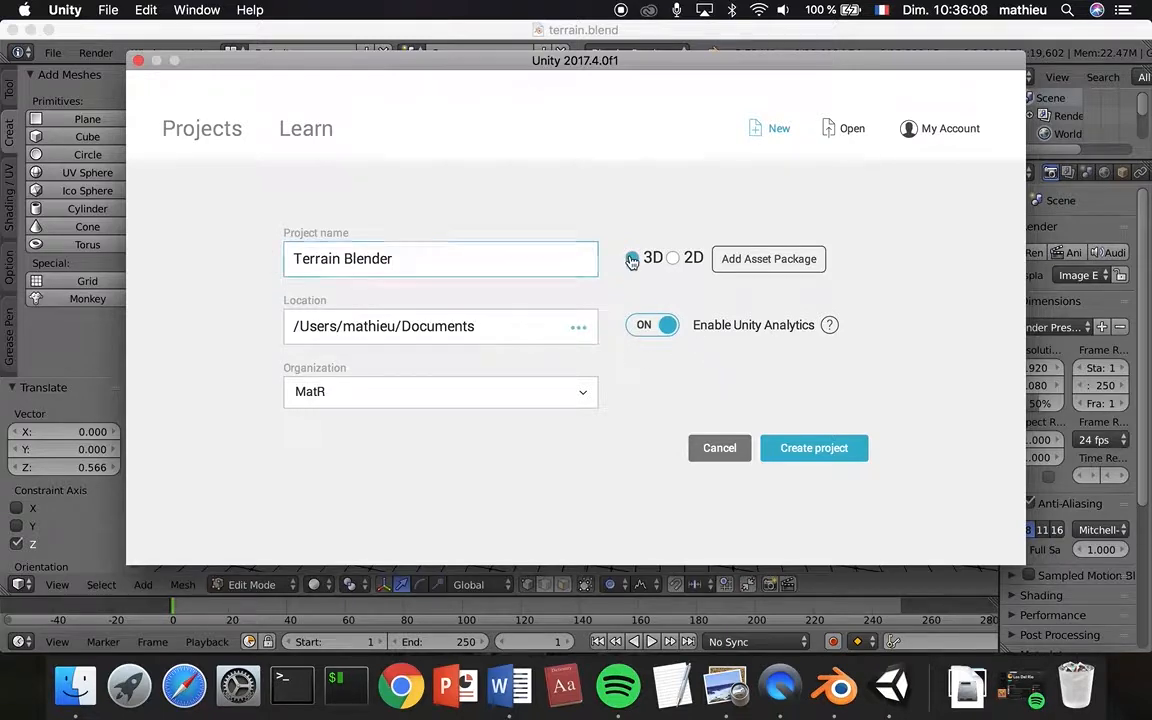
click(816, 448)
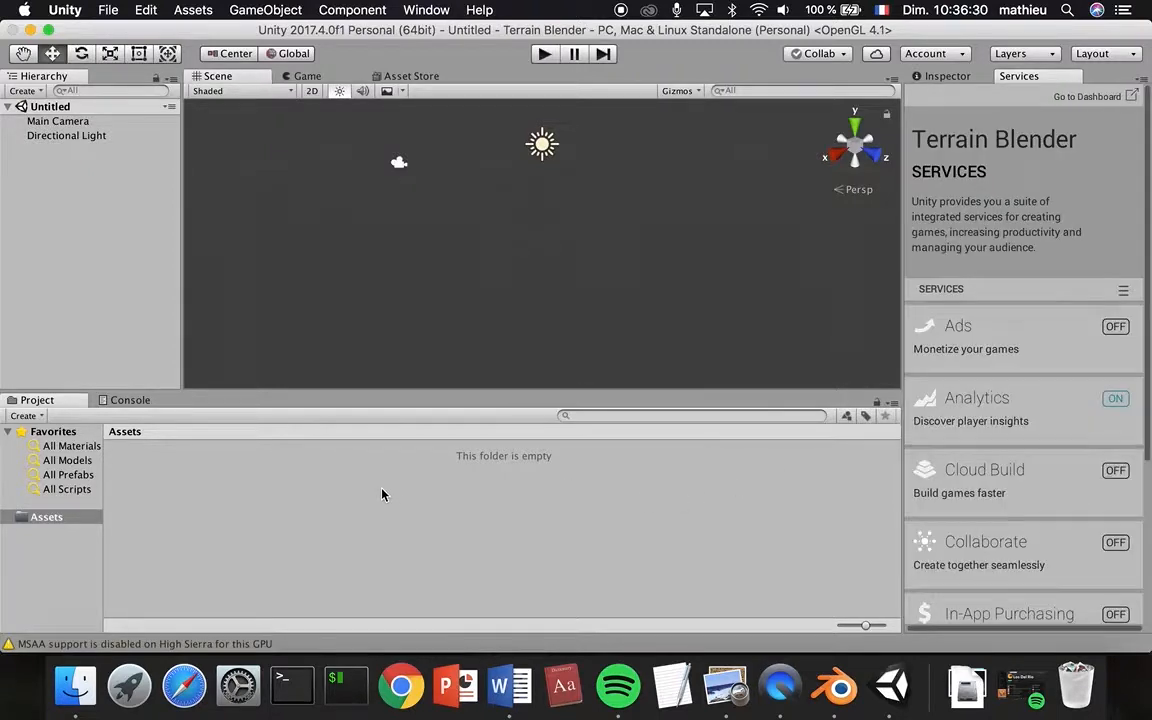
Step: Import terrain.blend from the Documents folder in Finder into the Unity project's Assets folder
click(75, 685)
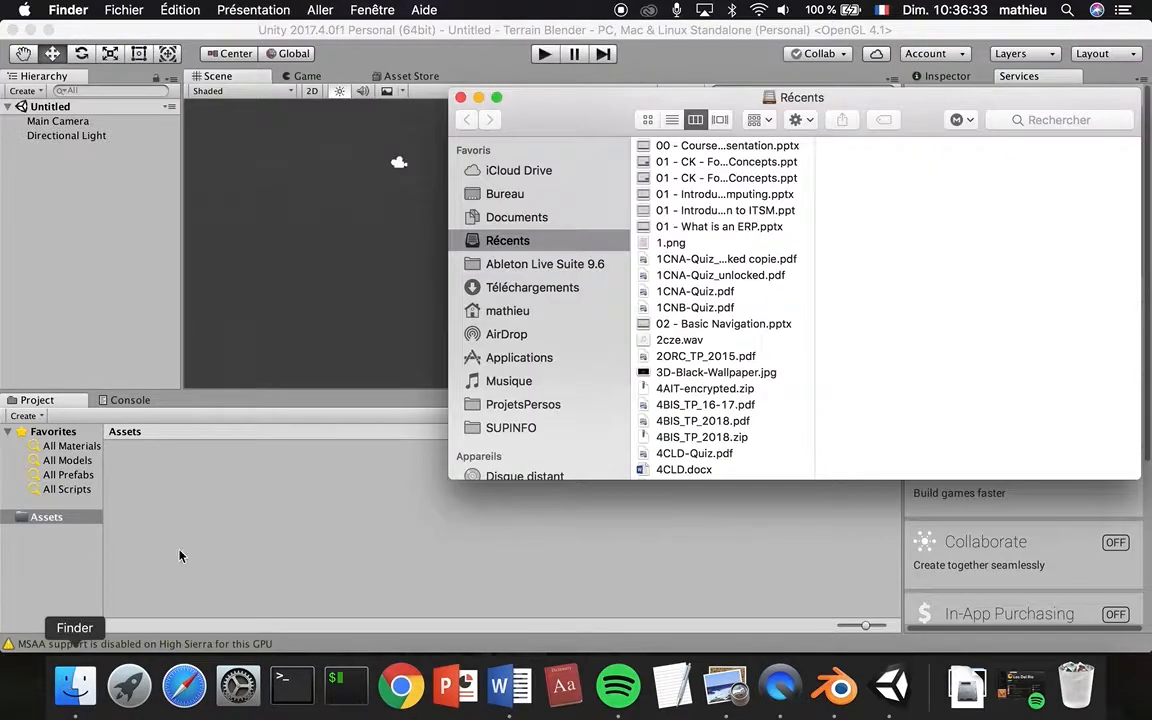
click(555, 218)
click(673, 121)
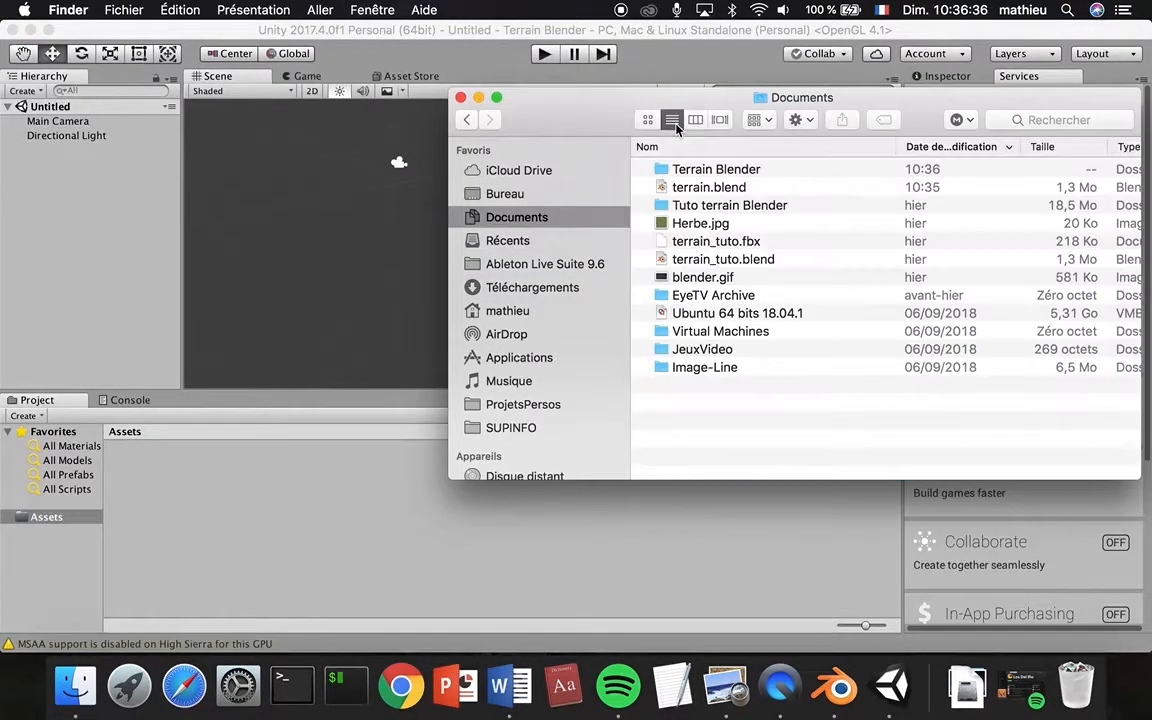
click(713, 190)
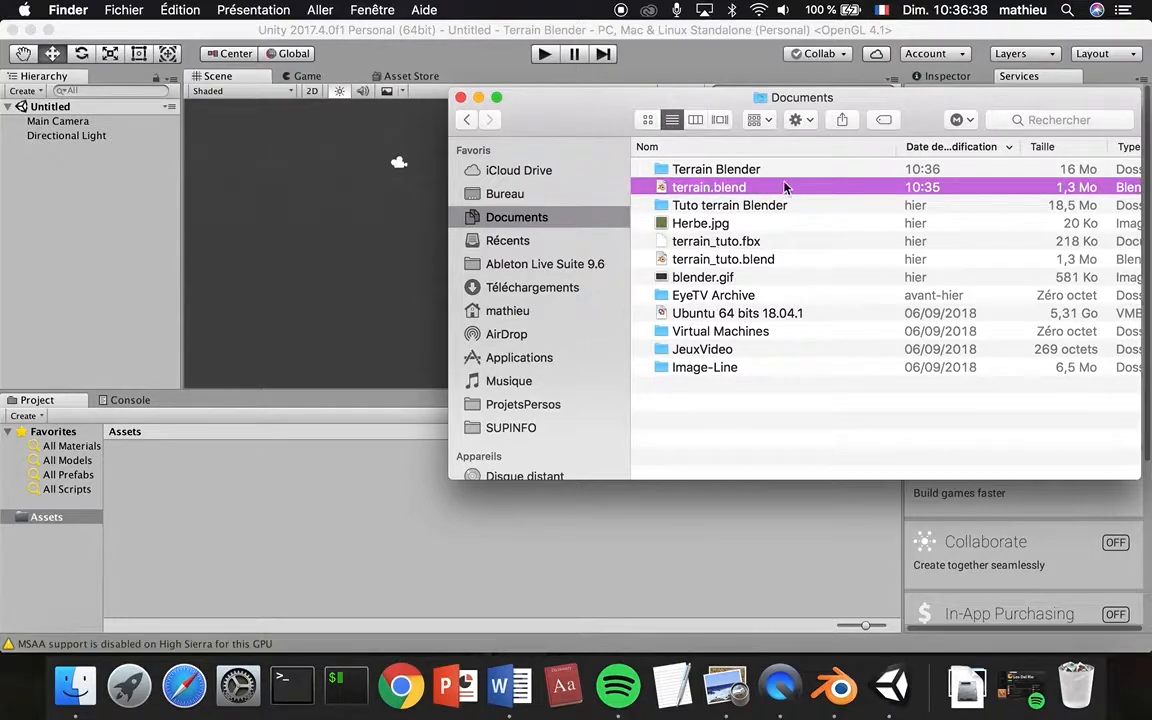
drag(783, 187, 257, 580)
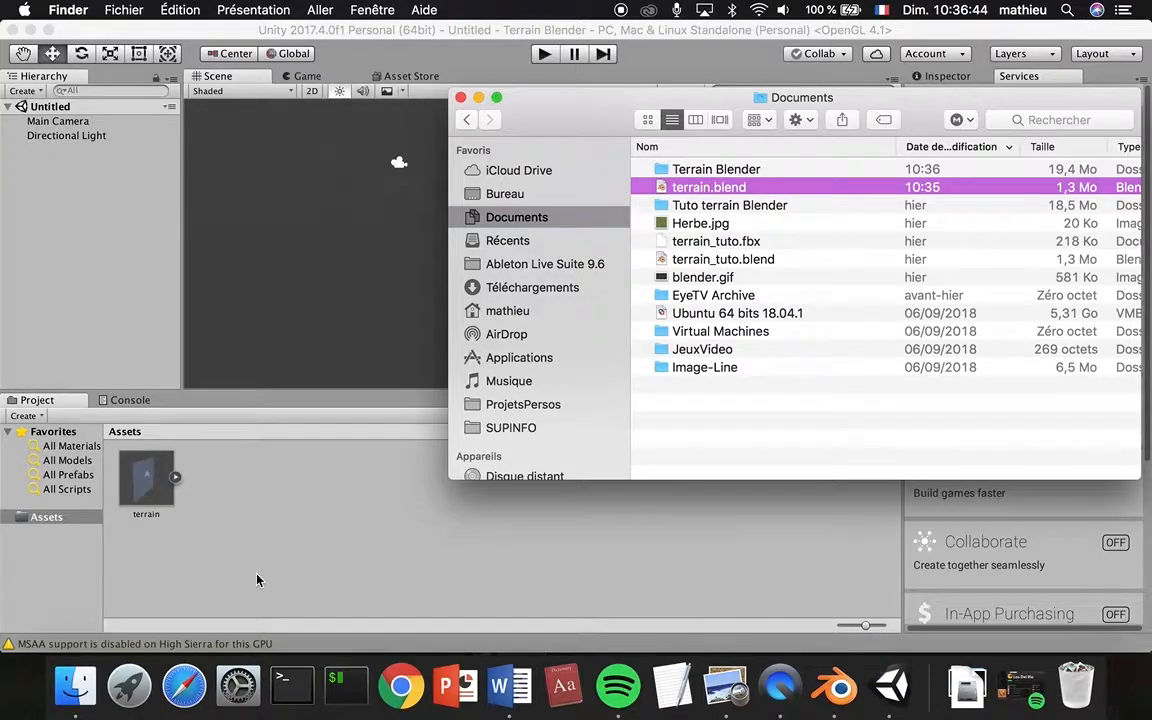
click(714, 427)
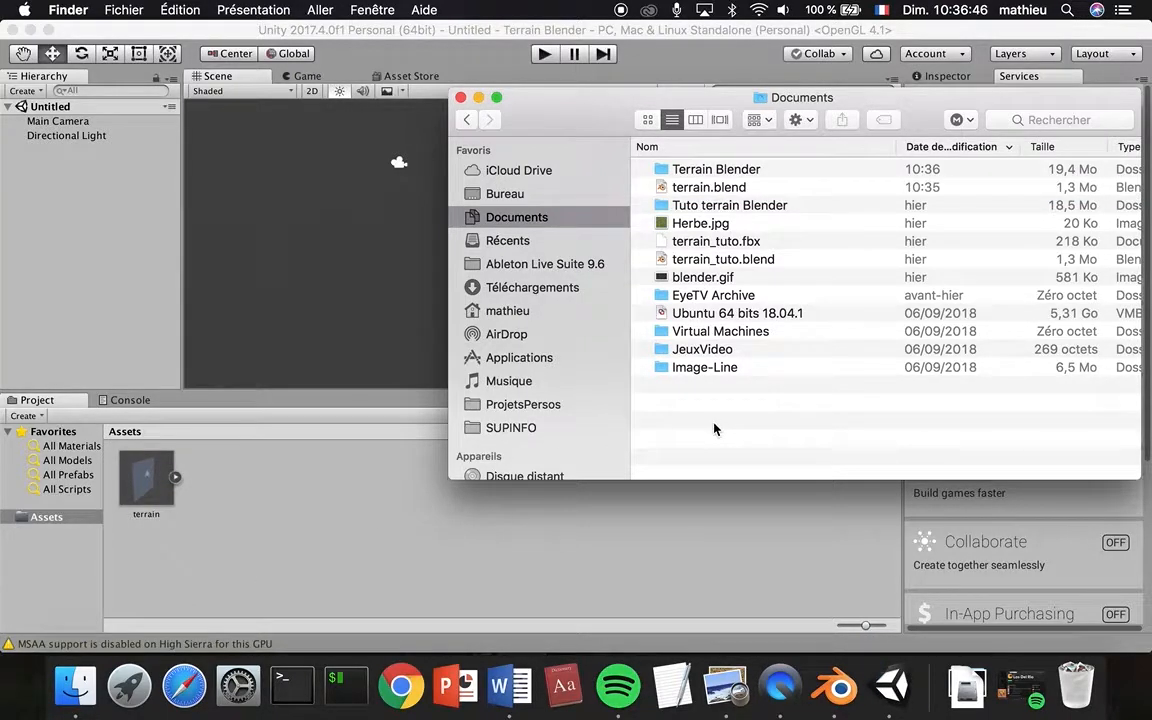
Step: Search the Mac for "object2terrain" and show all matching files in Finder
key(super+space)
text(object2)
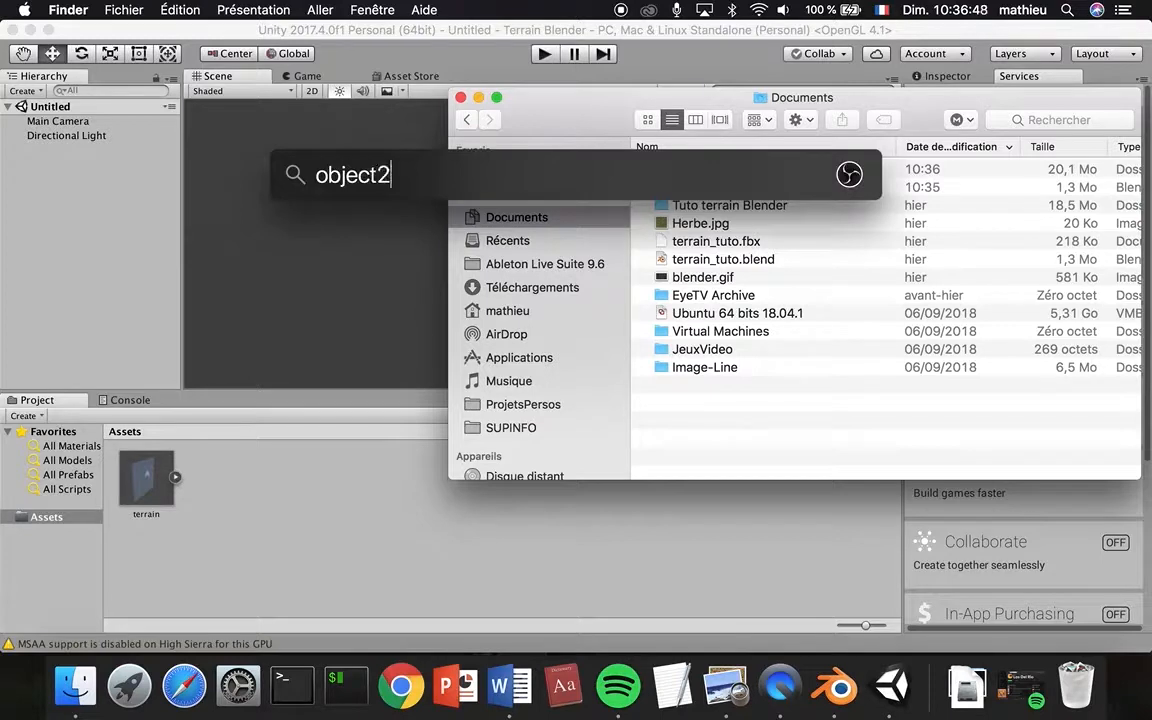
text(terrain)
key(Down)
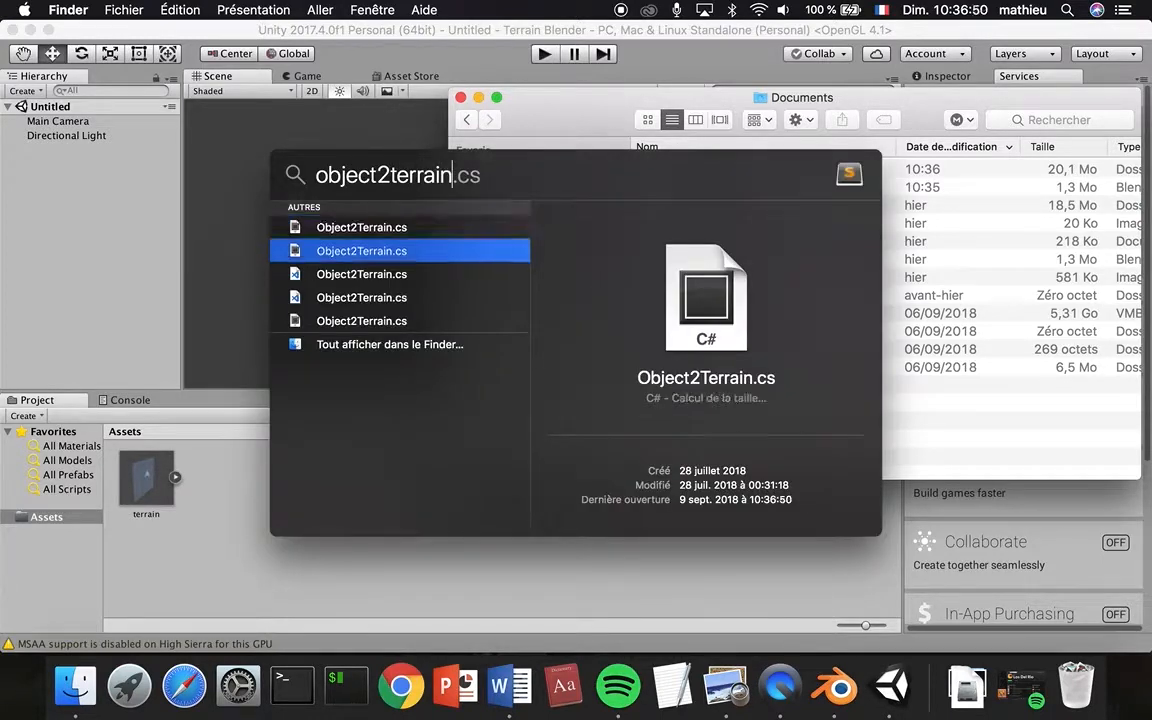
key(Down)
key(Down)
key(Down)
key(Down)
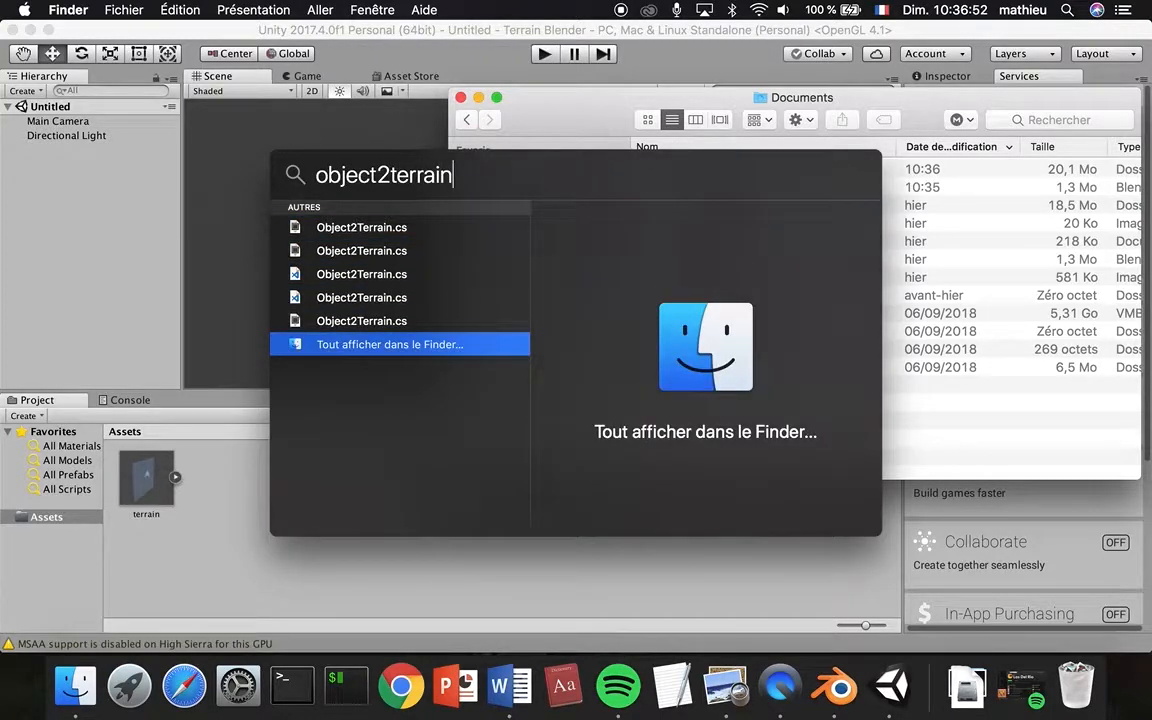
key(Return)
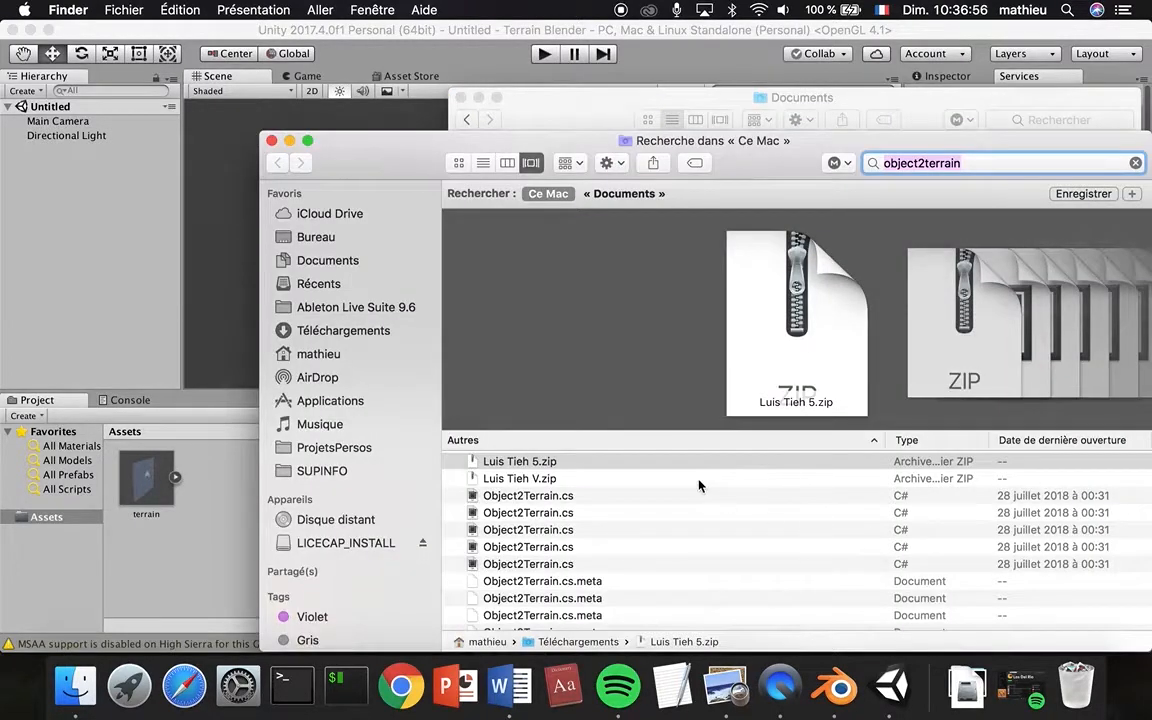
Step: Refine the file search to "object2terrain.cs" and import the Object2Terrain.cs script into the Unity project's Assets folder
click(977, 163)
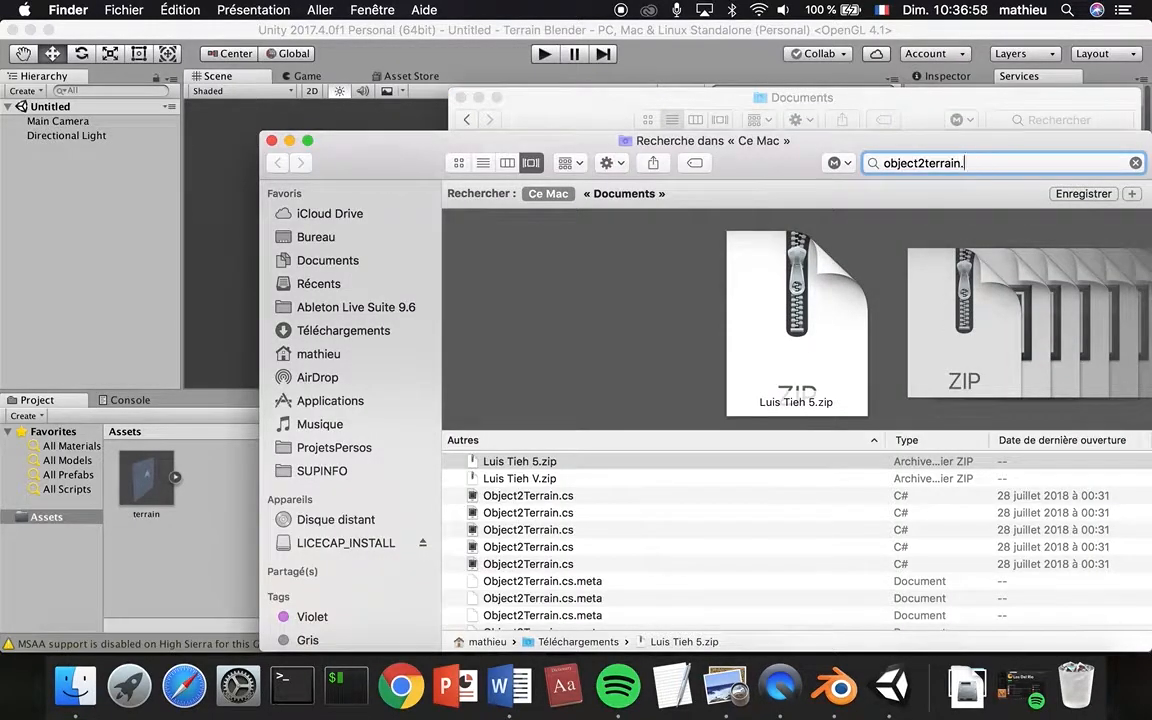
text(.cs)
key(Return)
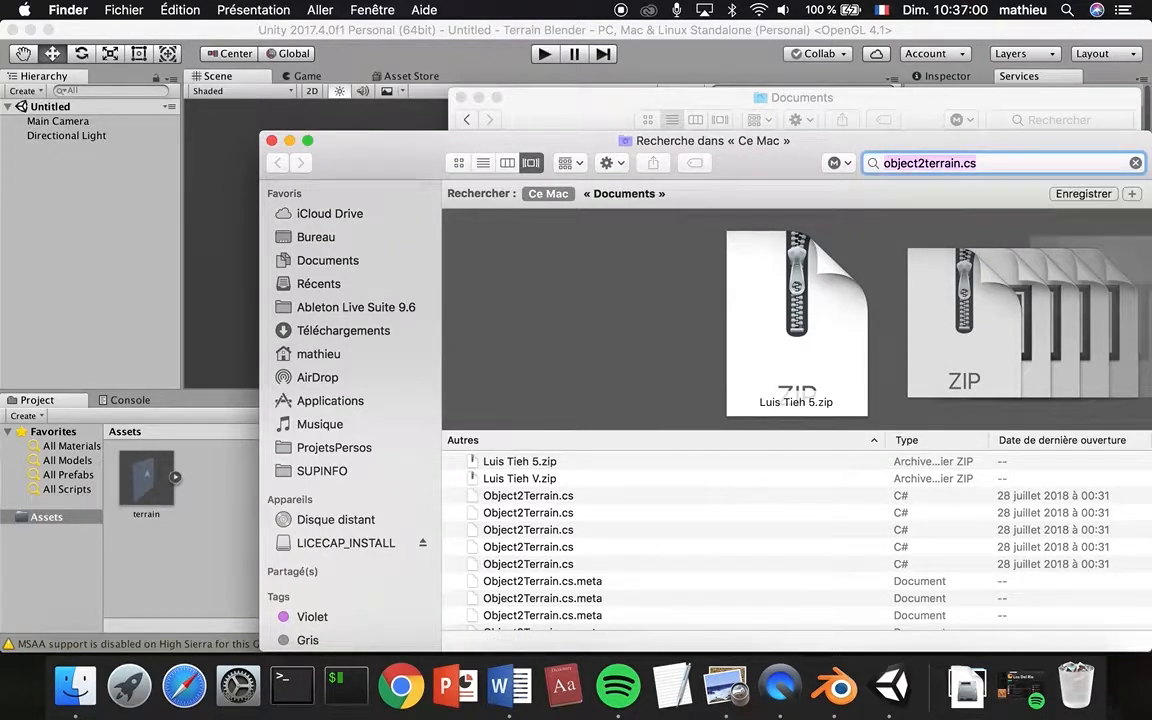
click(534, 496)
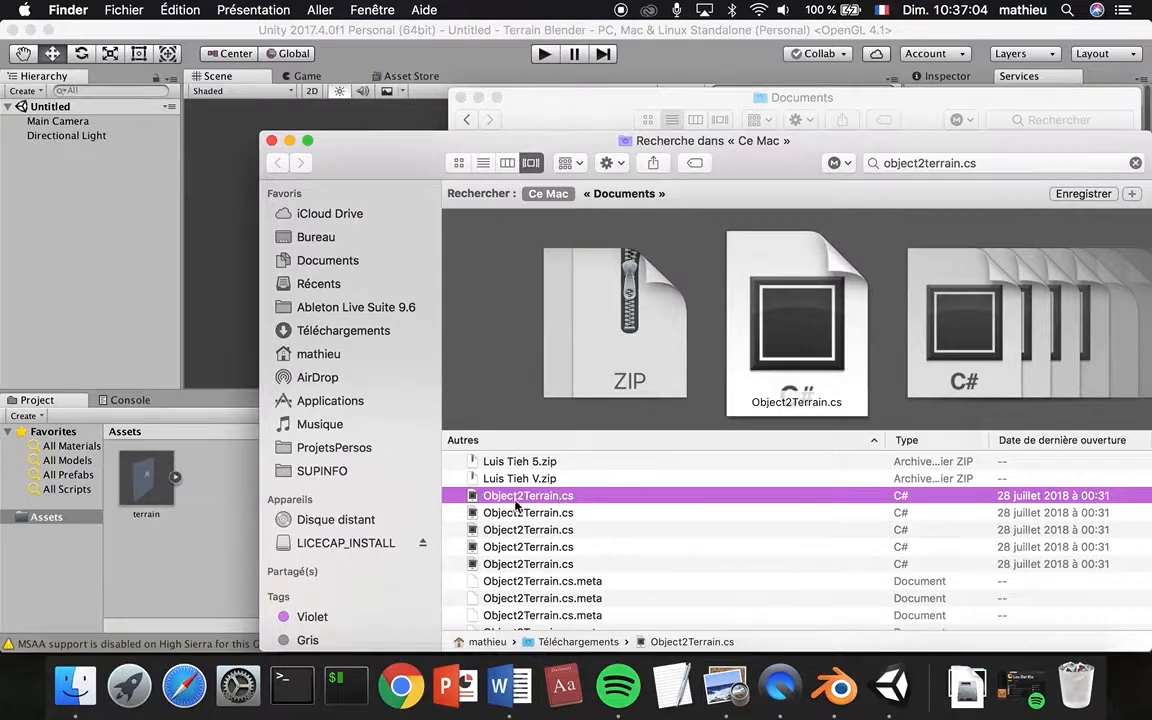
drag(580, 496, 218, 545)
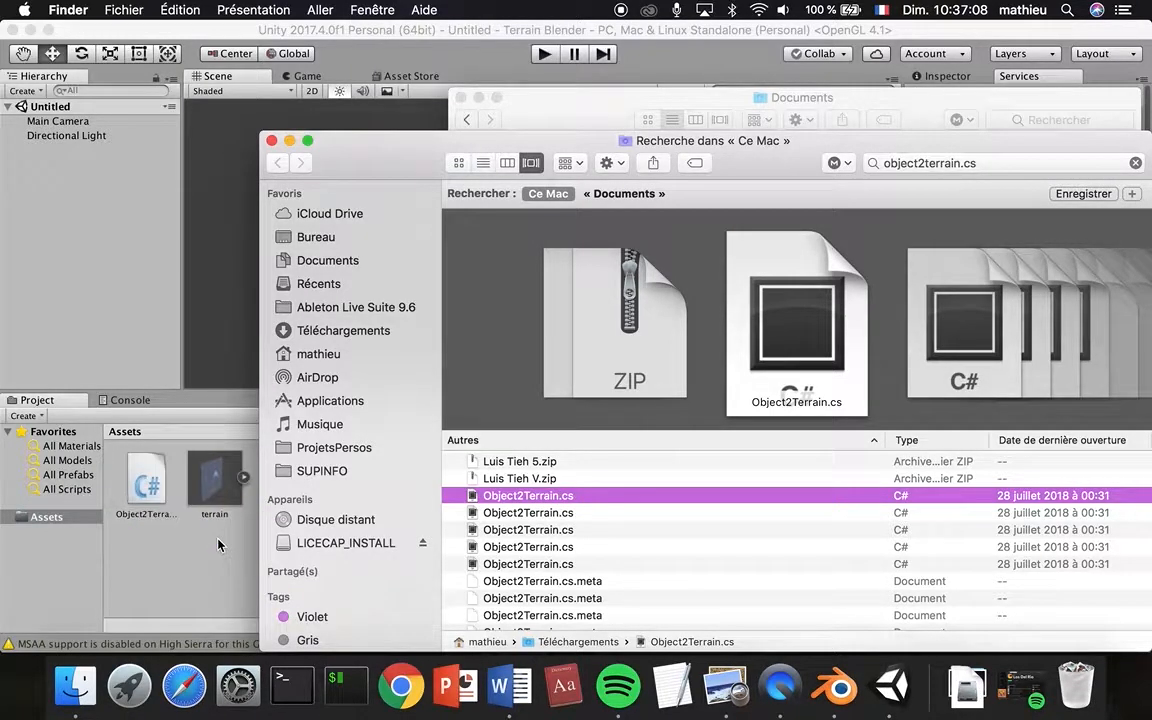
click(218, 545)
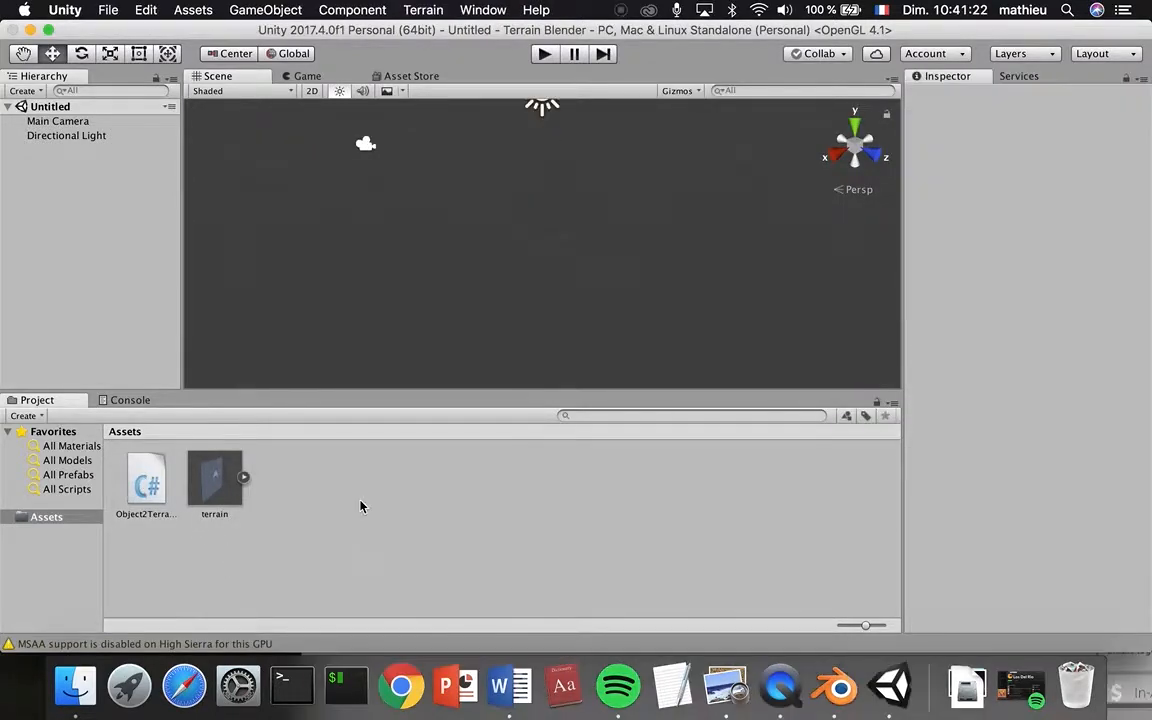
Step: Try the Object to Terrain command and place the imported terrain model in the scene view
click(420, 9)
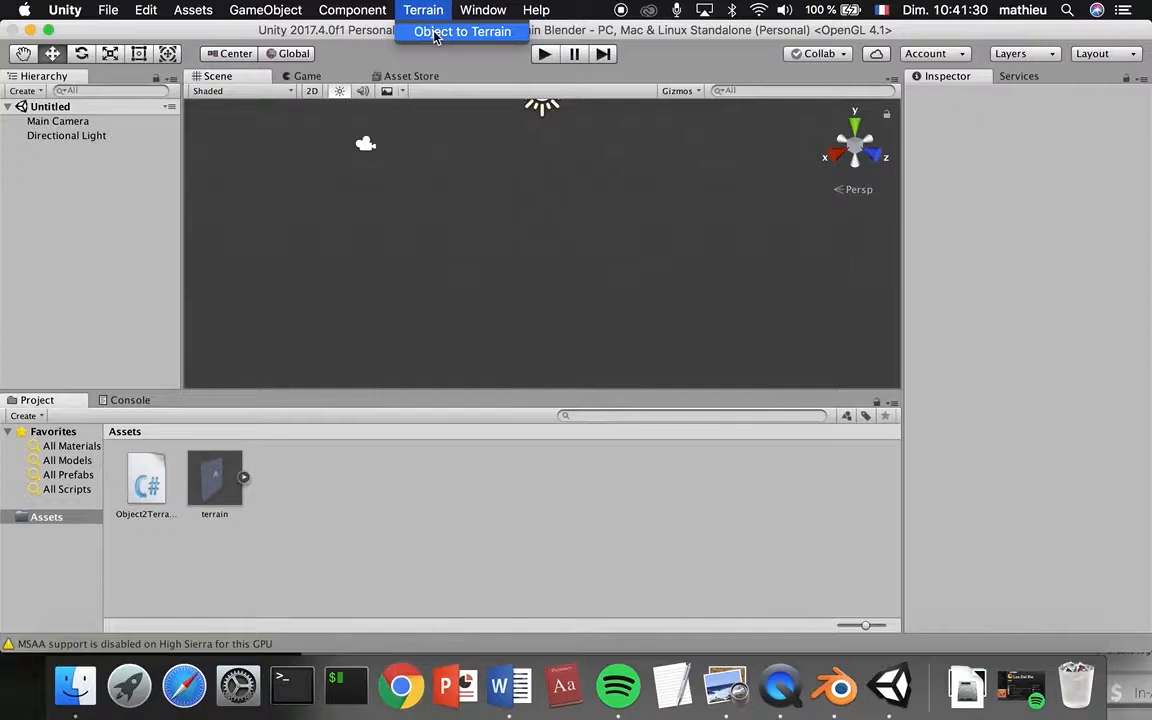
click(436, 33)
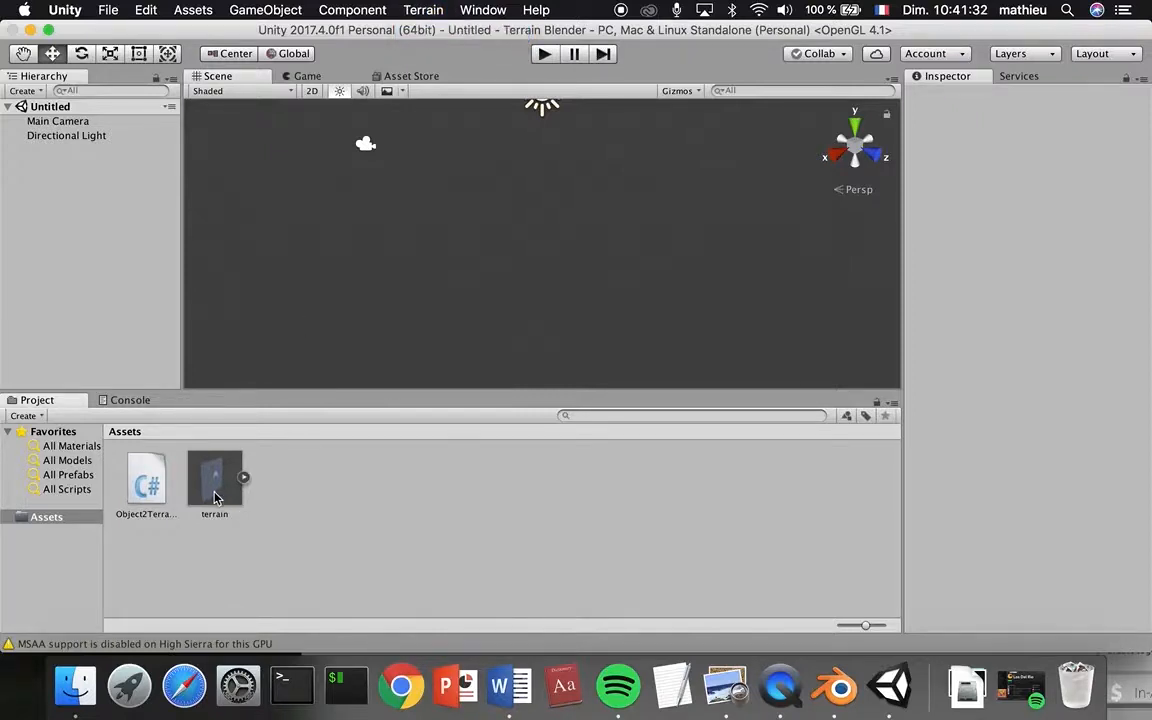
drag(214, 497, 440, 248)
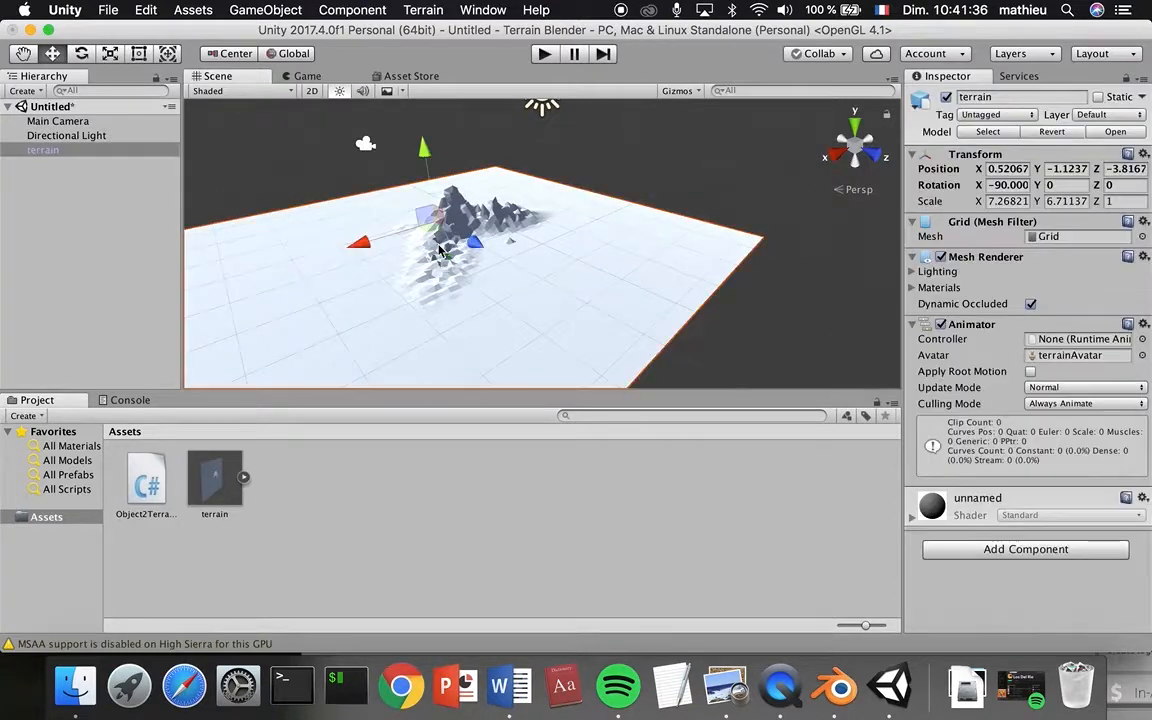
Step: Create a Unity terrain from the terrain model using Object to Terrain with resolution 512, shift height 0.82 and Bottom Up
click(423, 10)
click(438, 32)
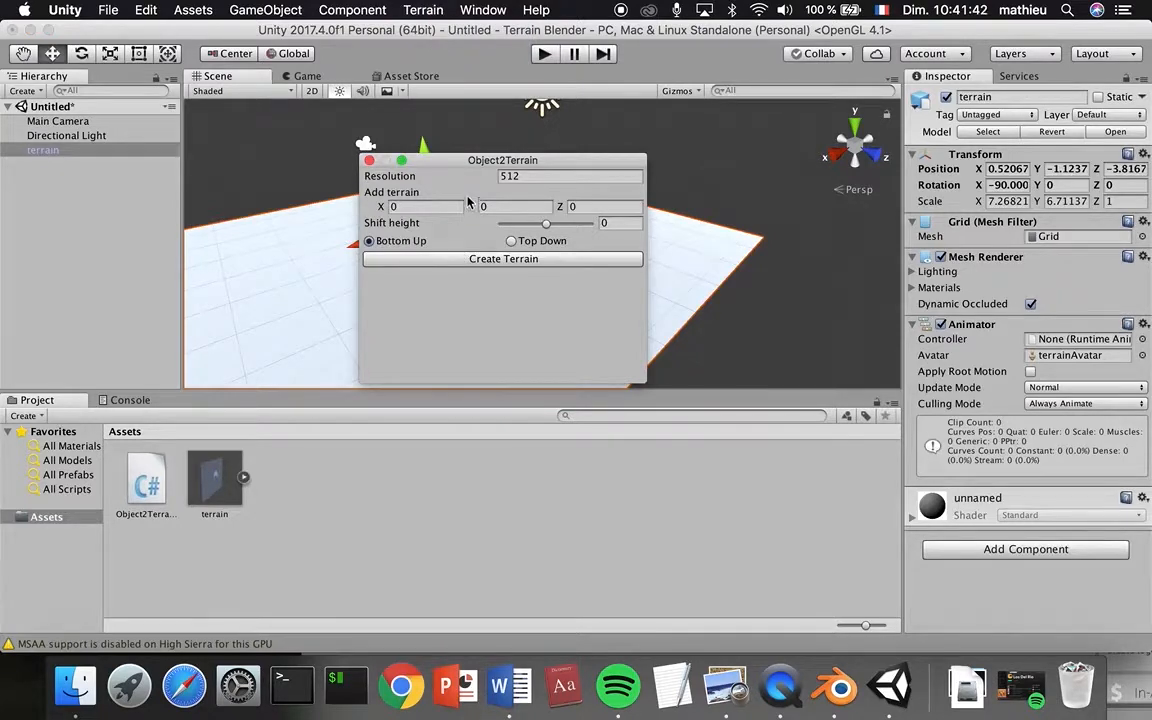
click(521, 176)
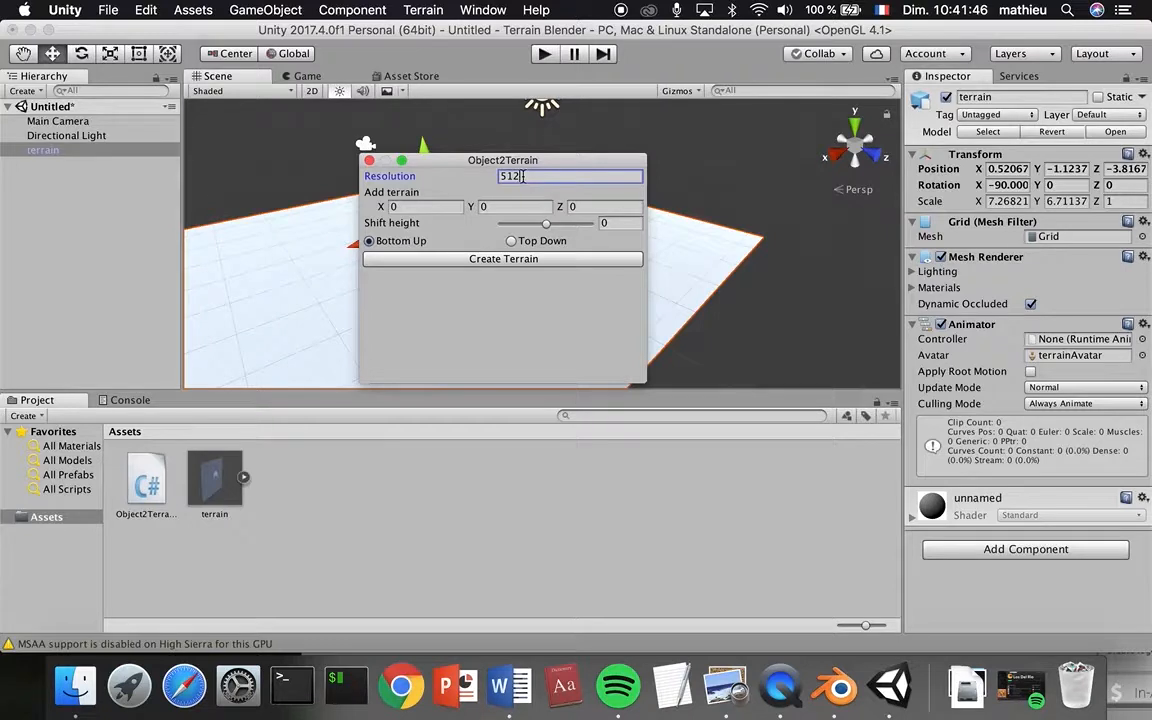
click(410, 206)
click(502, 207)
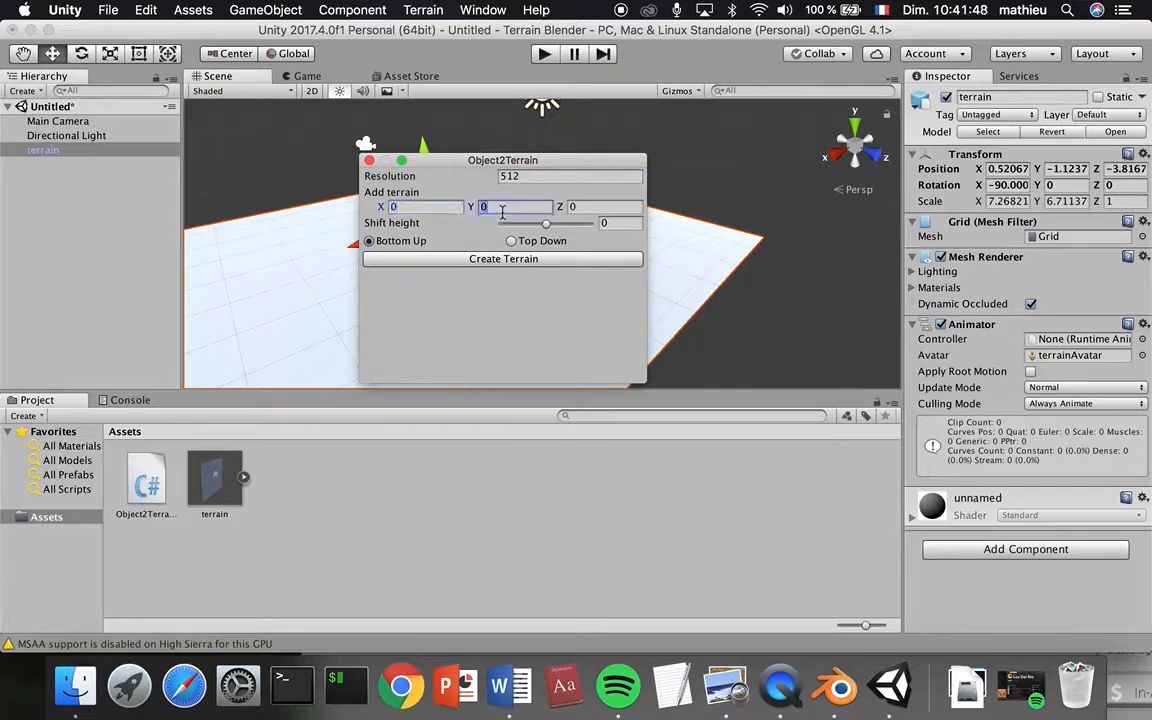
drag(546, 223, 585, 223)
click(478, 263)
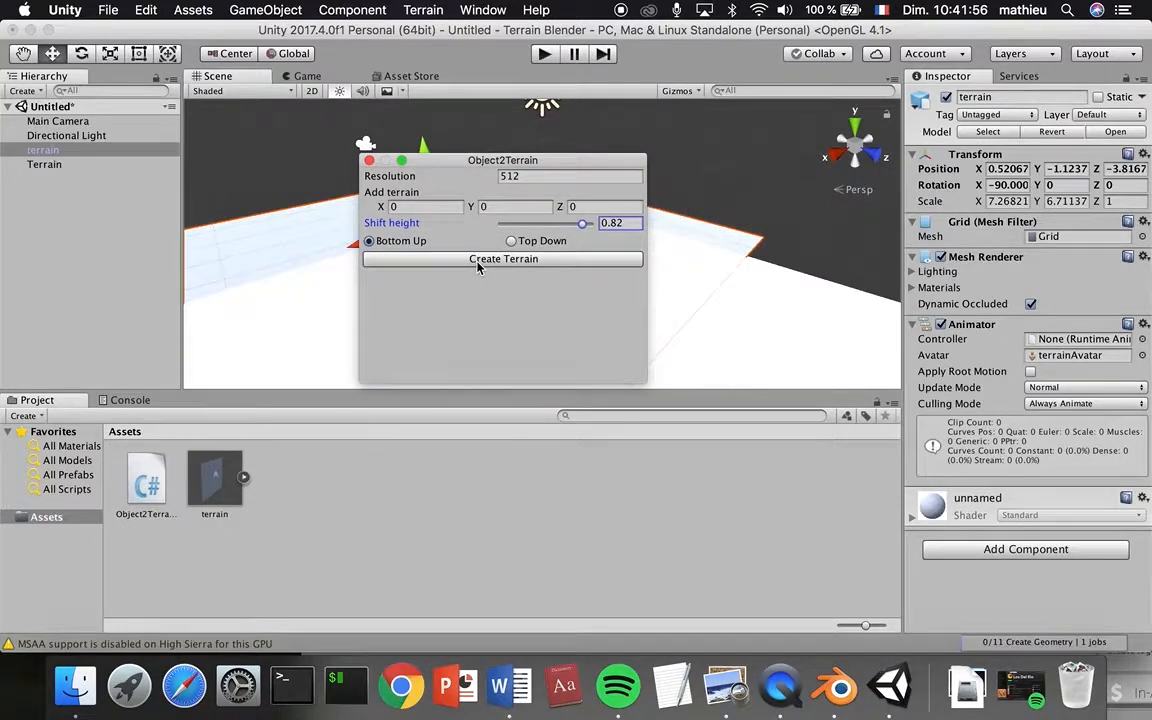
Step: Close the Object2Terrain window and delete the original imported terrain model from the scene, keeping the generated Terrain object
click(369, 160)
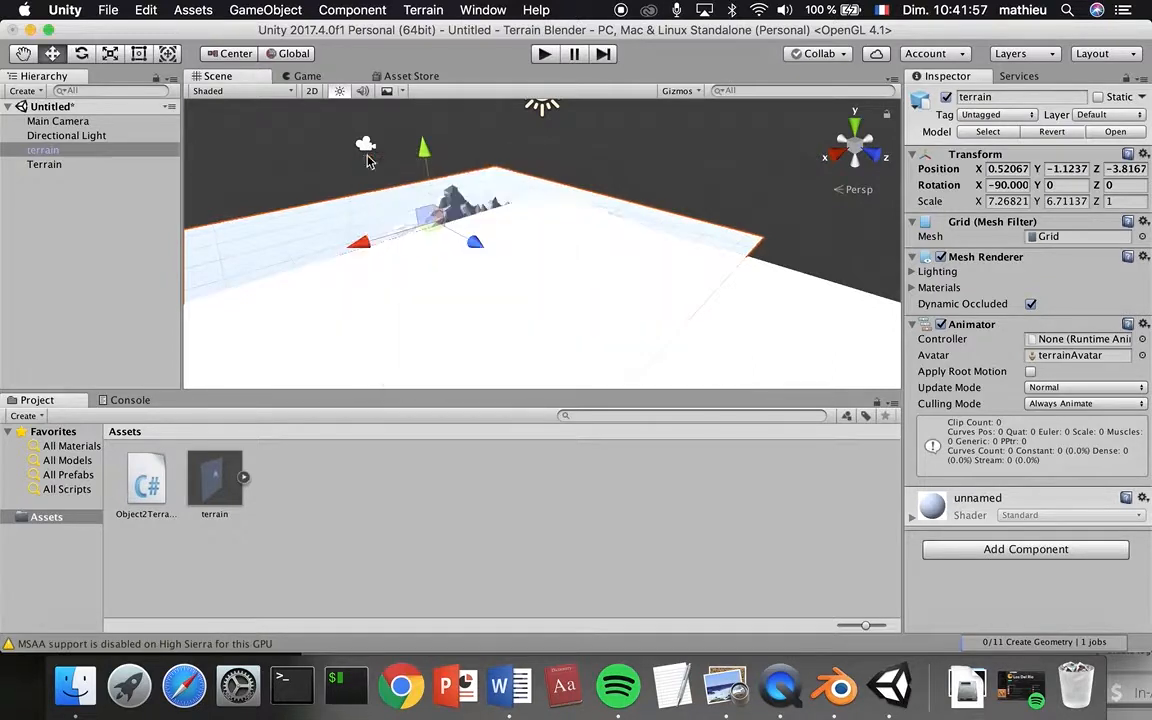
click(109, 154)
key(Down)
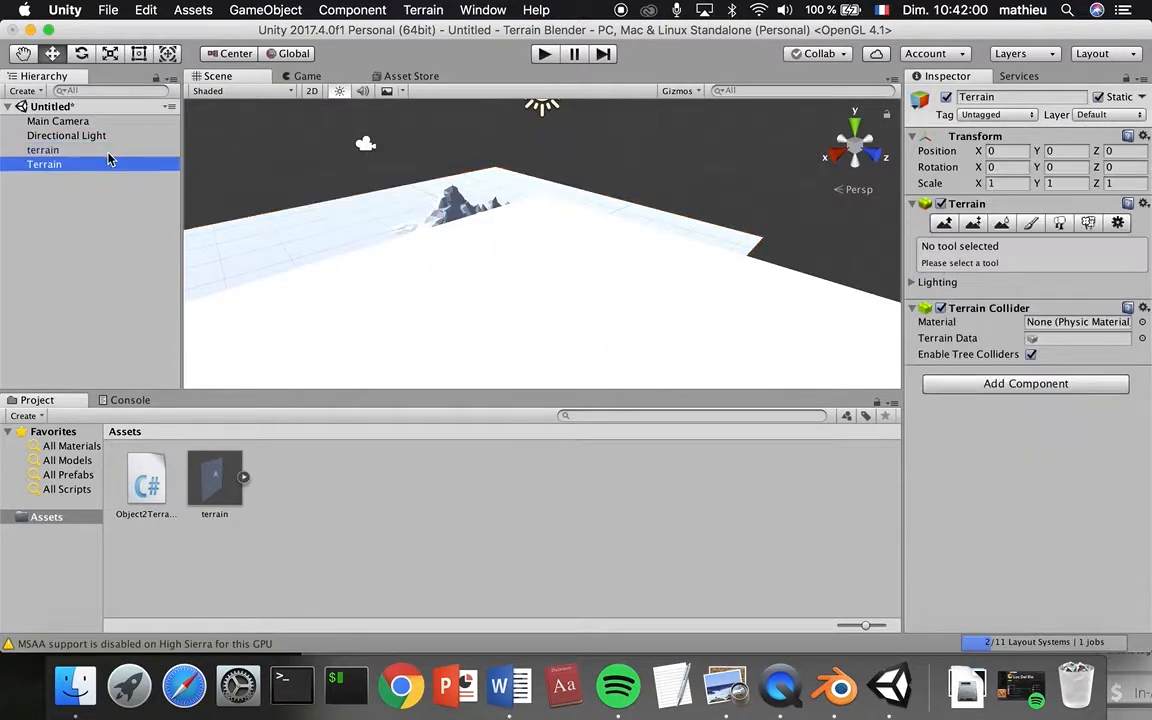
key(Up)
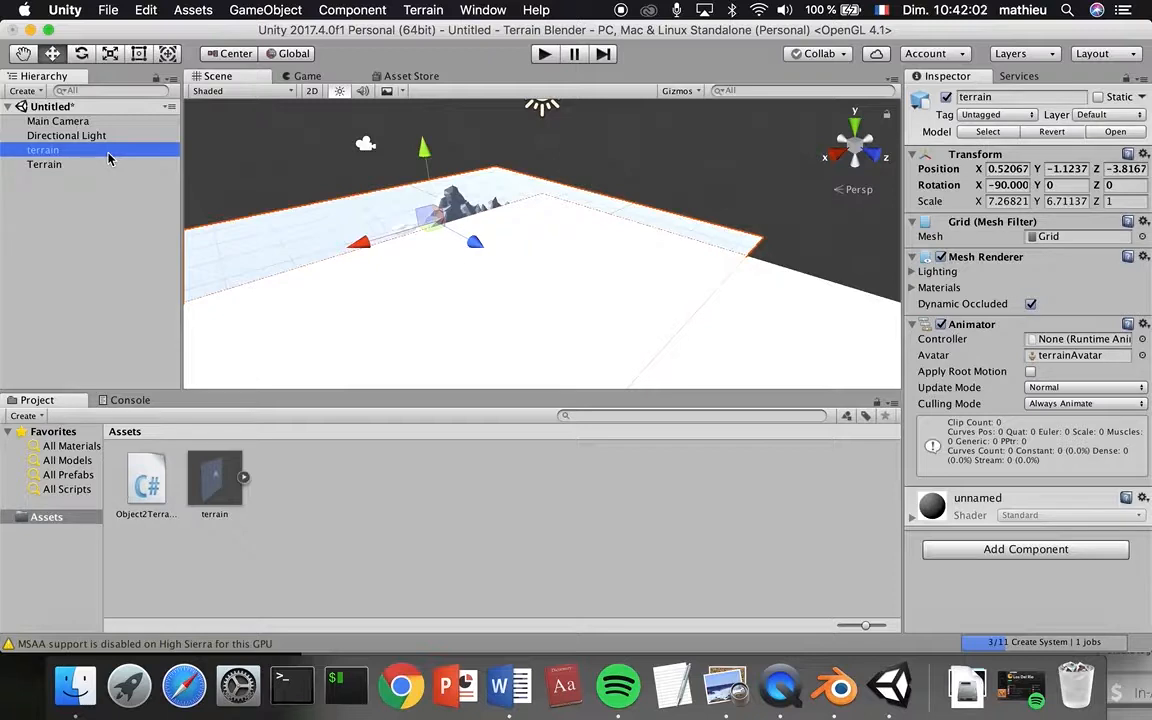
key(super+BackSpace)
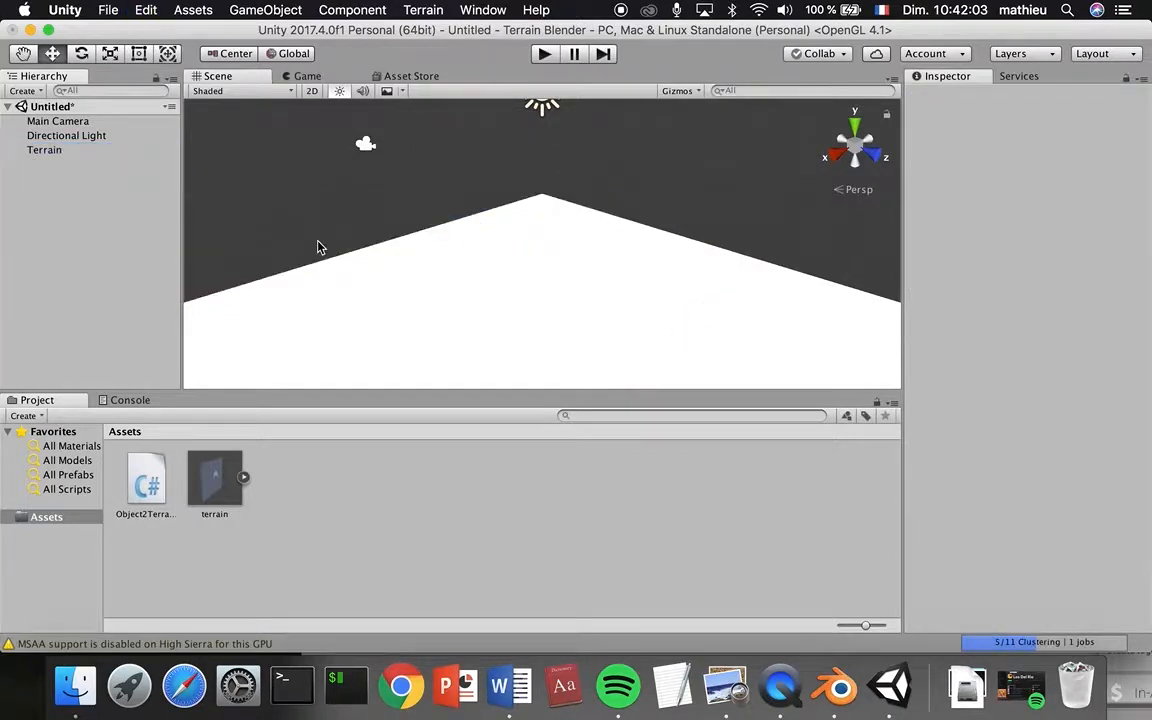
Step: Examine the generated Terrain's shape from the right side, from above and in perspective
click(470, 297)
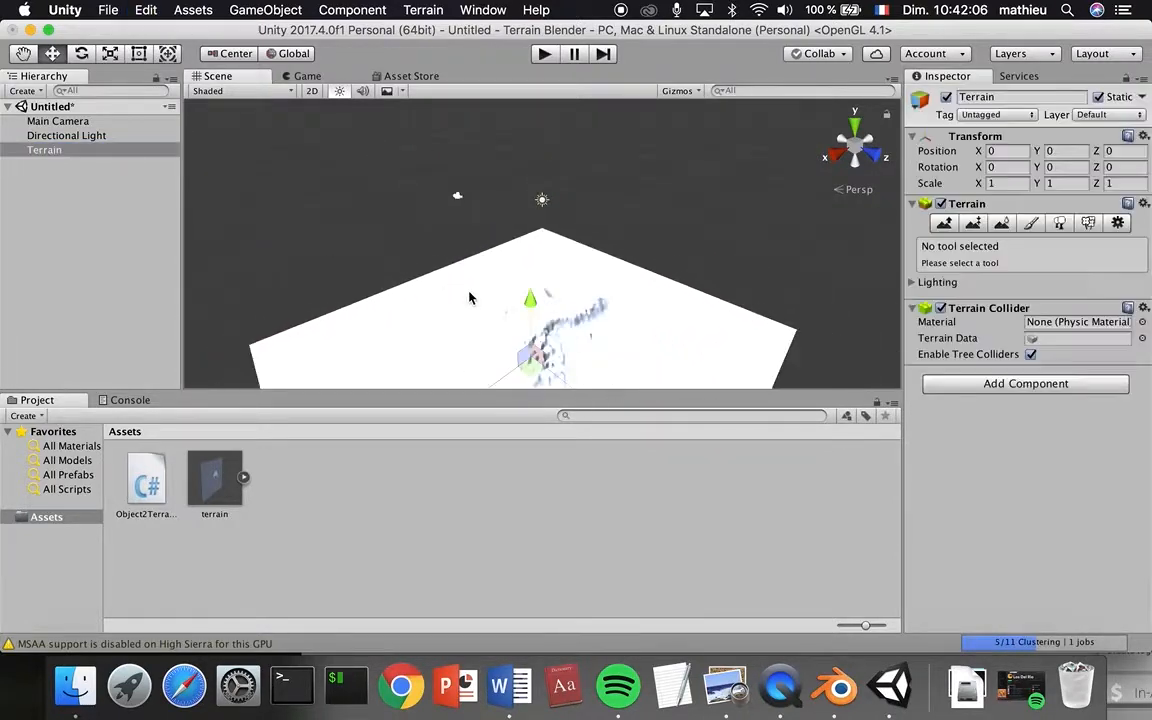
click(830, 157)
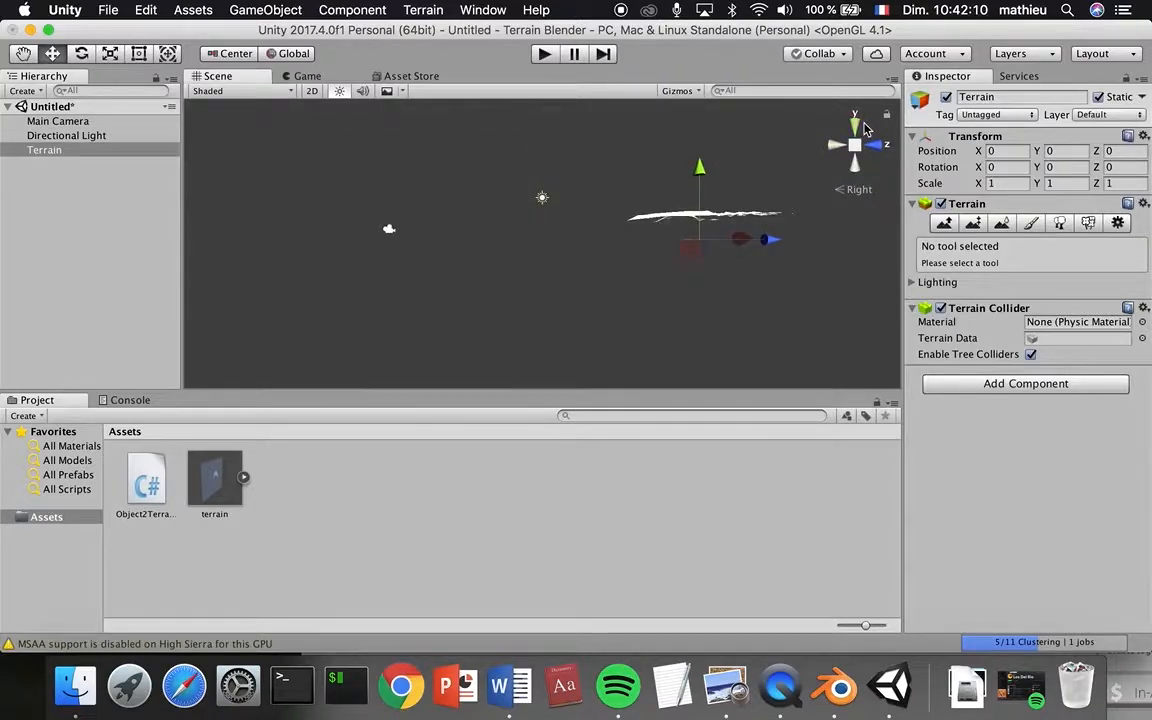
click(854, 126)
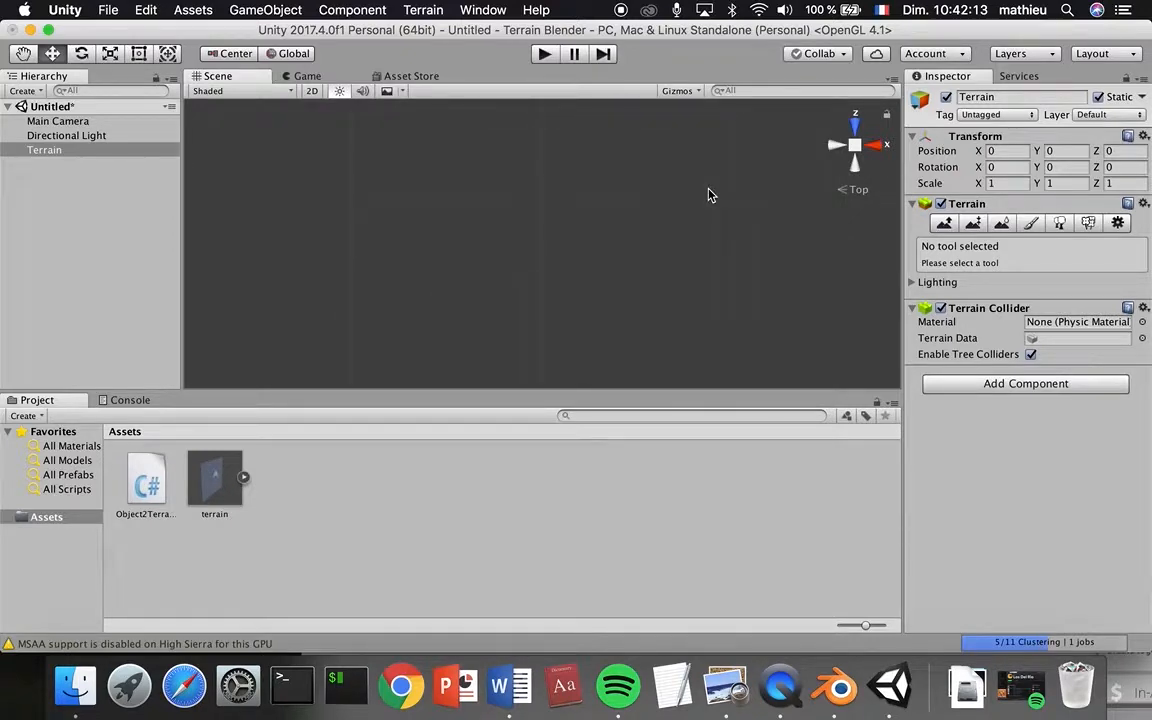
key(Down)
key(Right)
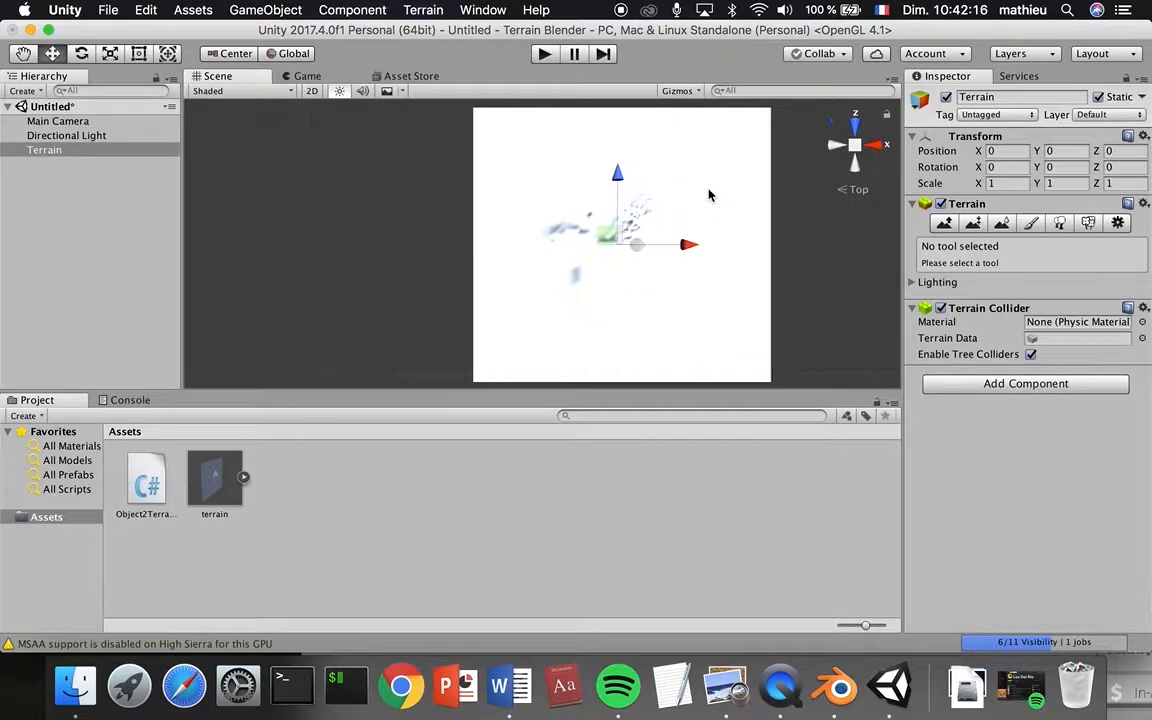
click(873, 144)
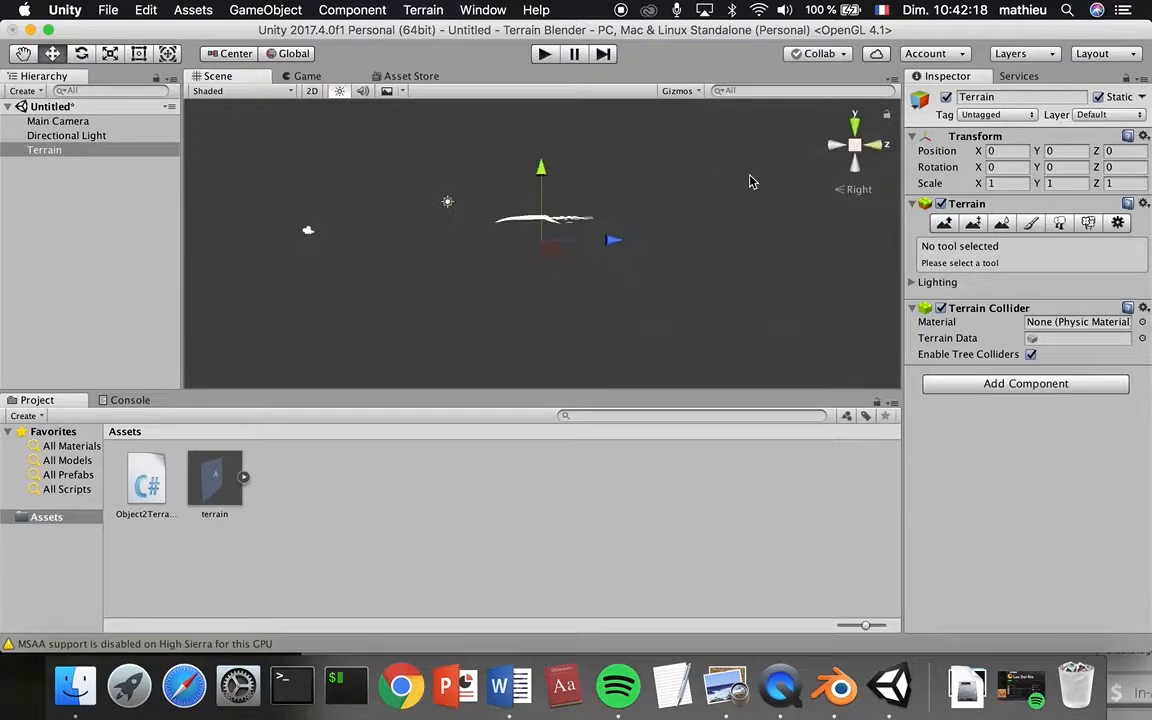
scroll(752, 181, up, 5)
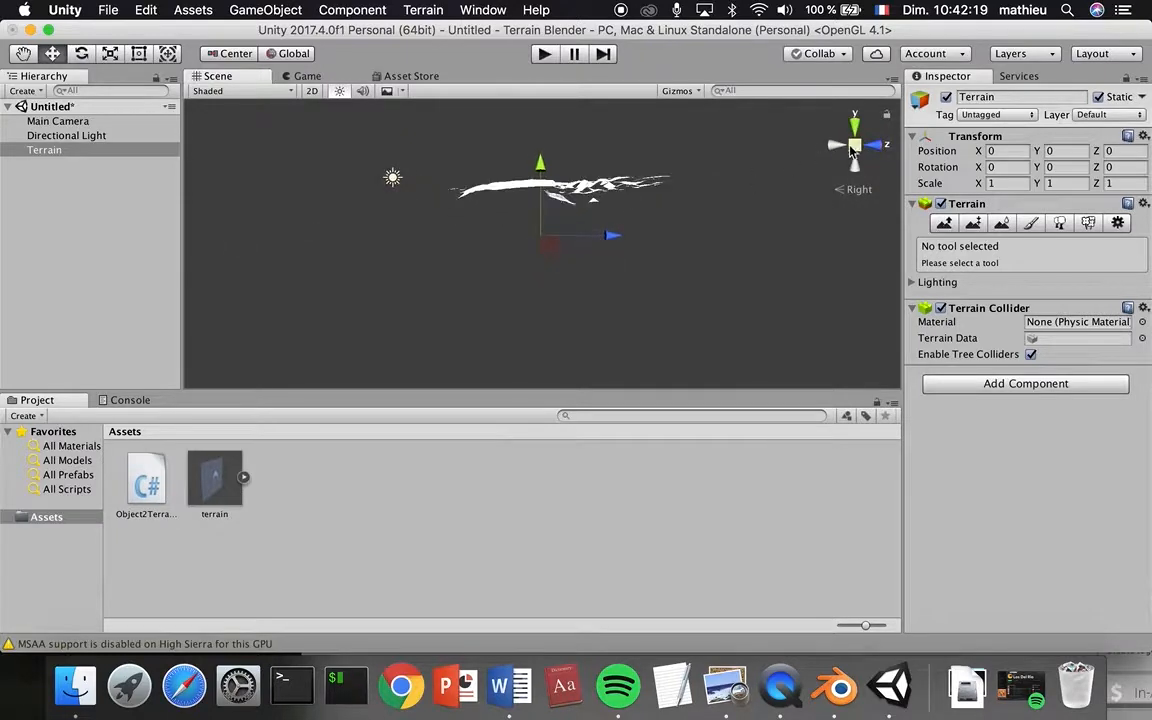
click(854, 146)
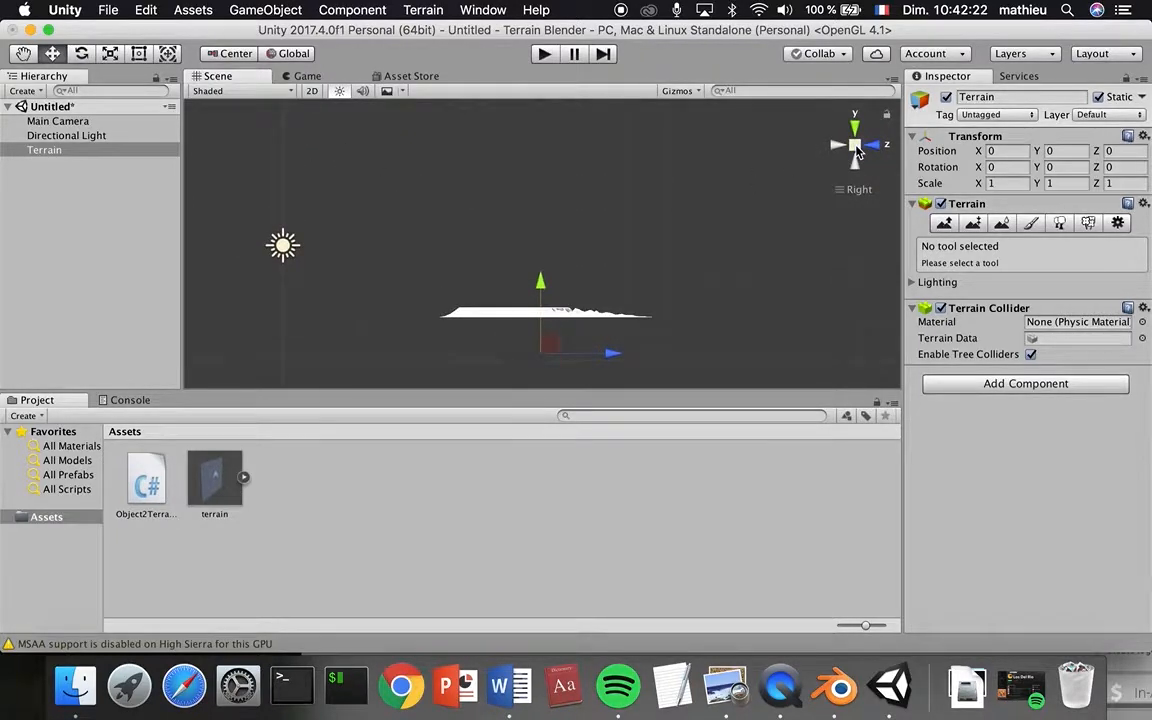
click(855, 147)
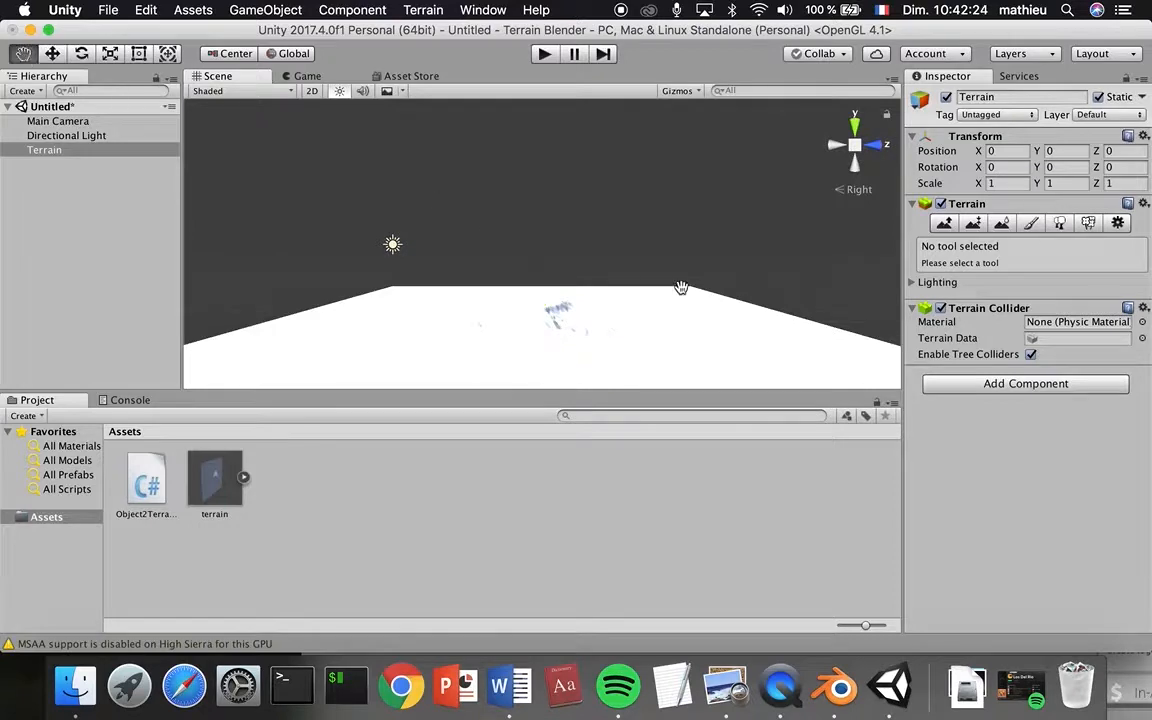
drag(676, 332, 607, 311)
mouse_move(509, 319)
alt+mouse_down()
mouse_move(478, 265)
mouse_move(500, 372)
mouse_move(526, 303)
alt+mouse_up()
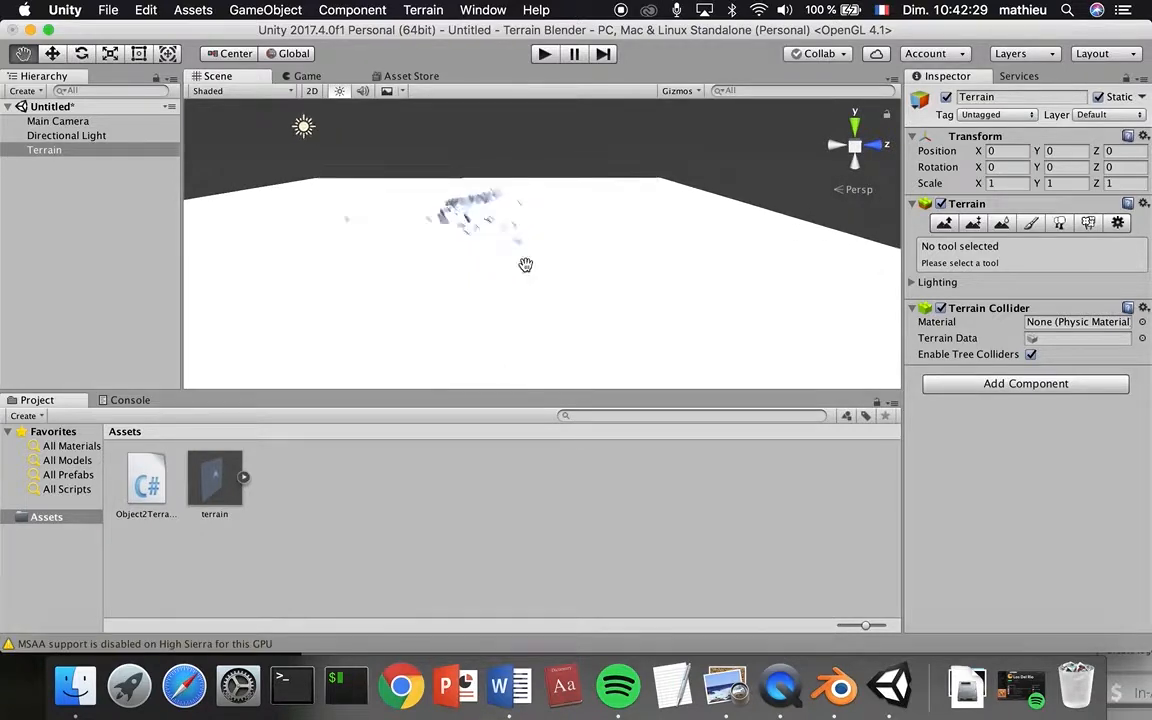
Step: Raise a spot on the Terrain beside the mountains with the Raise/Lower Terrain tool and the large solid round brush
click(109, 149)
click(332, 267)
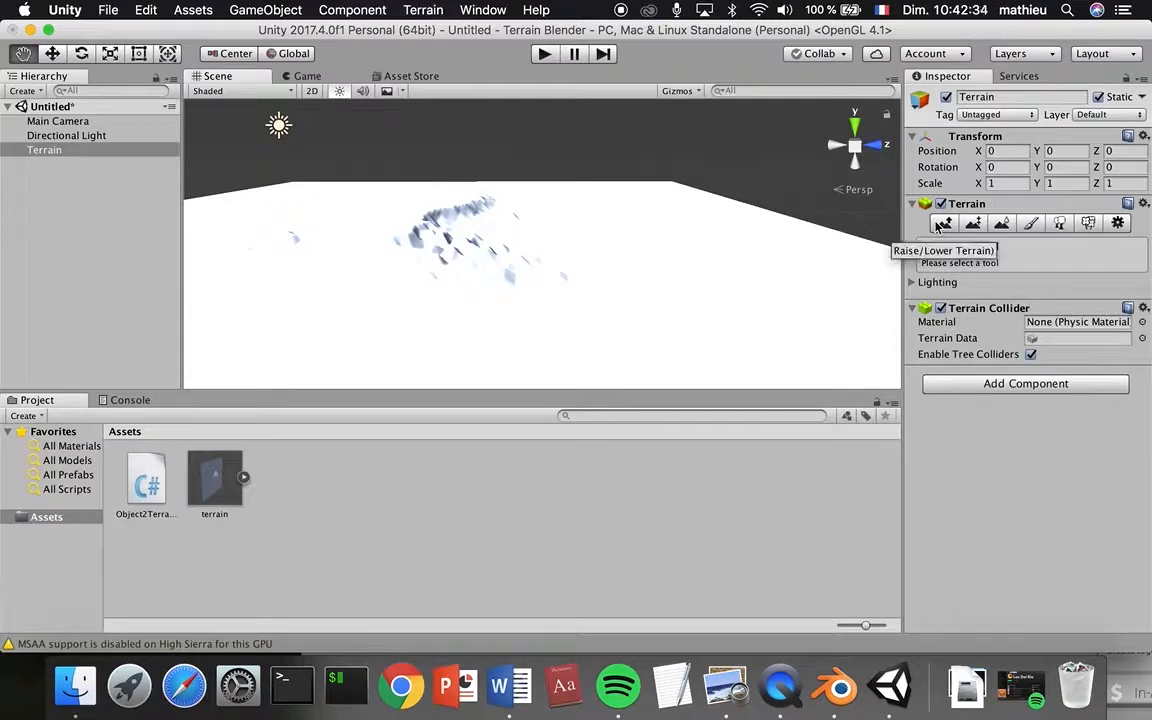
click(942, 223)
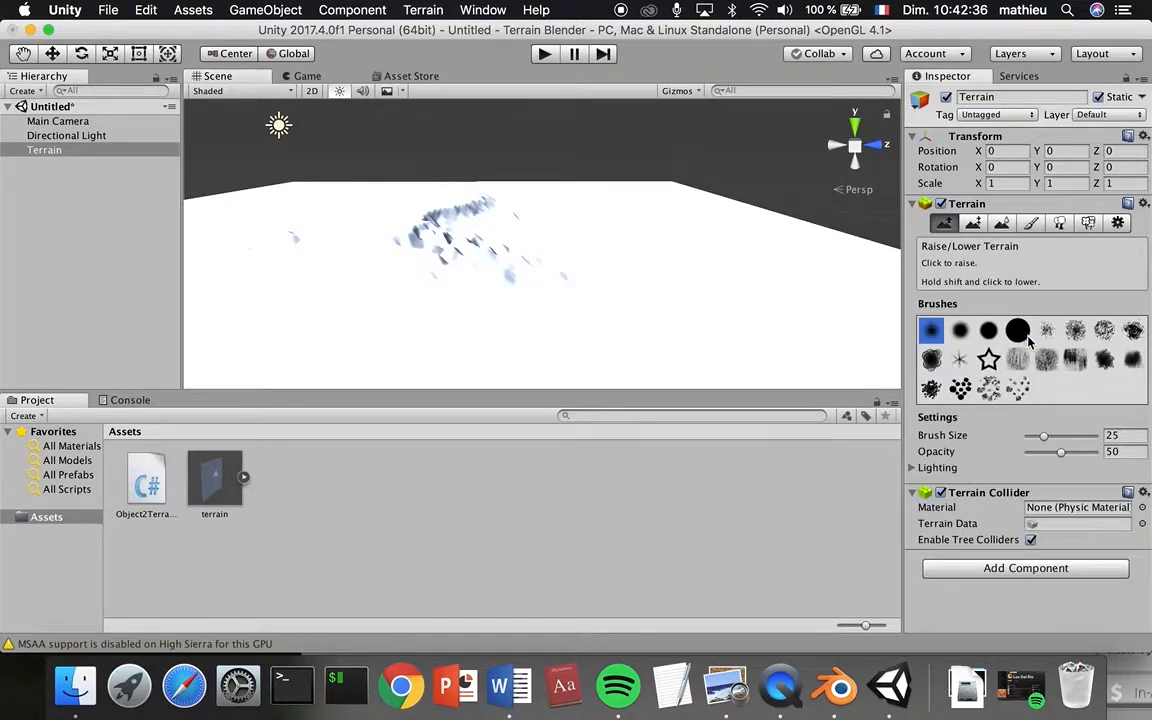
click(1022, 334)
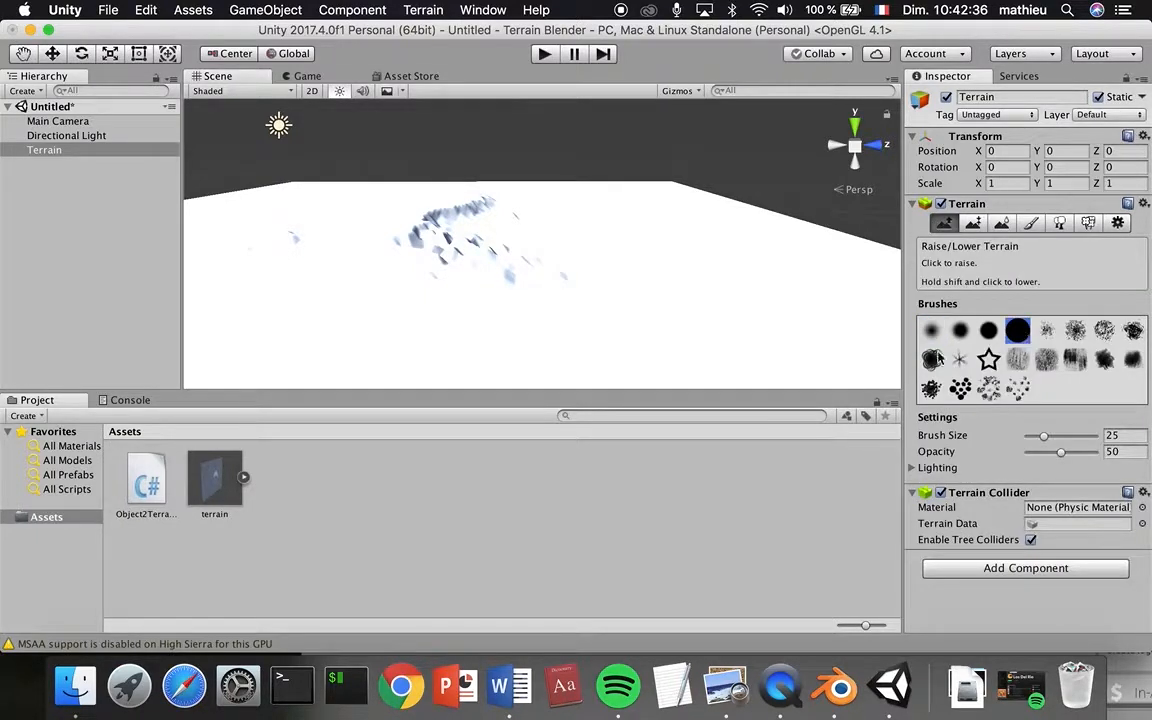
click(624, 317)
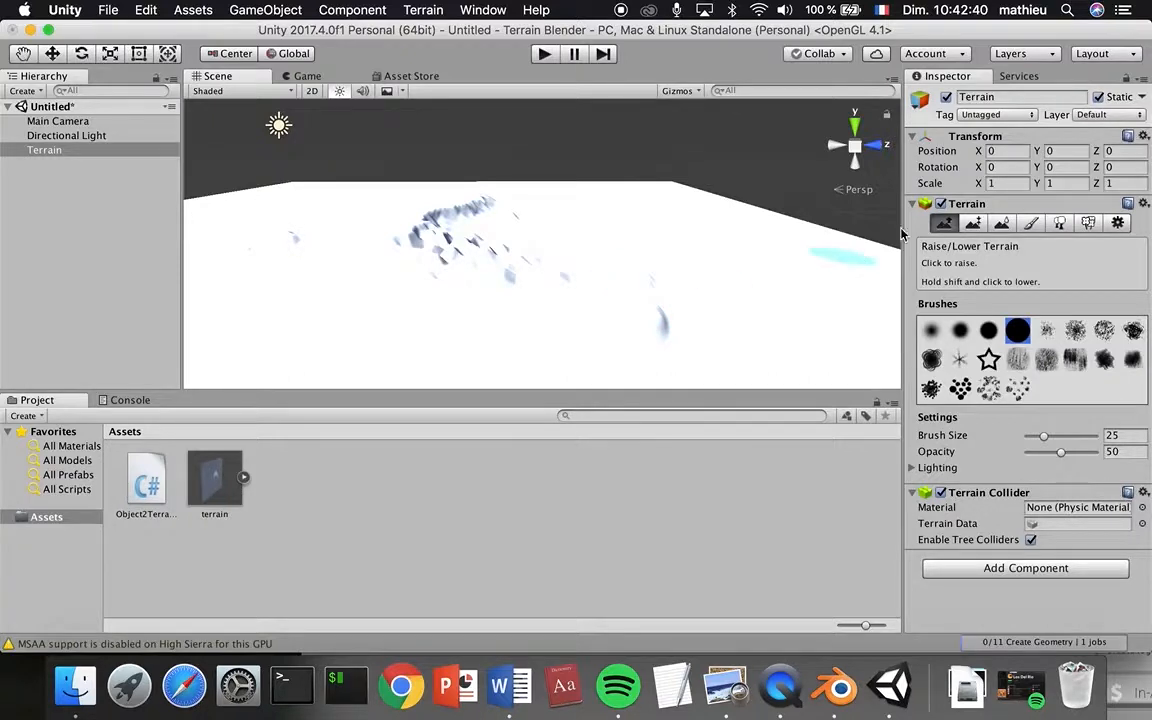
Step: Review the Terrain's tree painting, detail painting, height smoothing and texture painting tools, ending on Paint Texture
click(1059, 222)
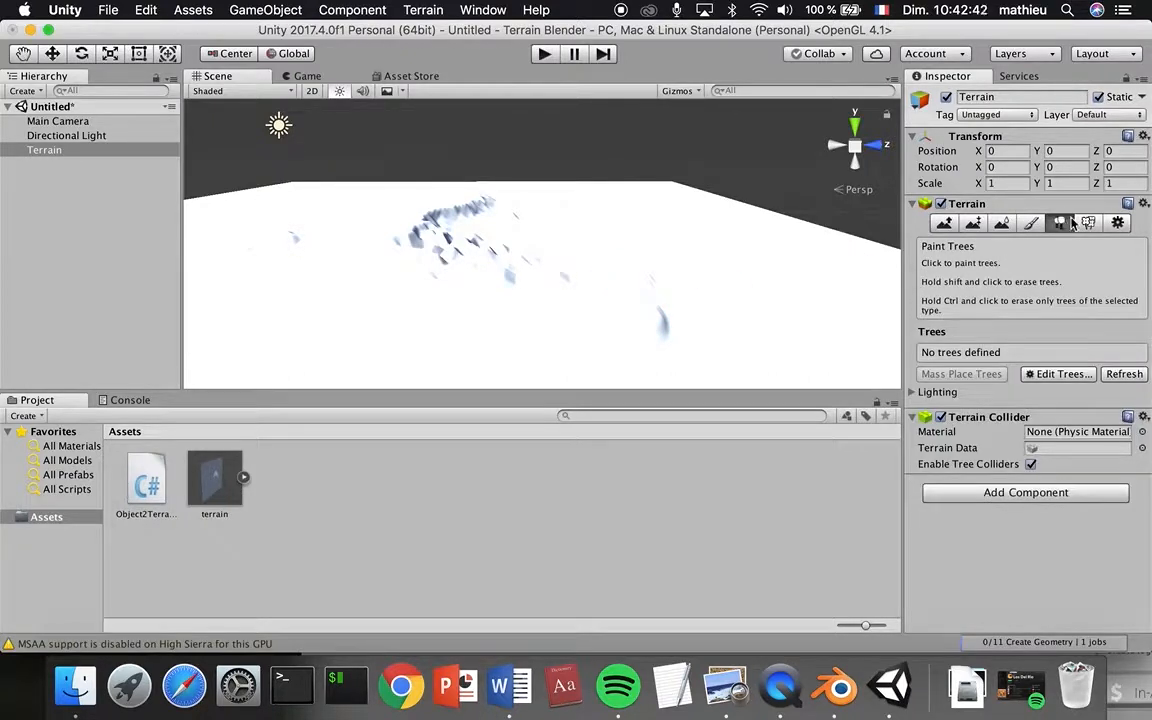
click(1089, 223)
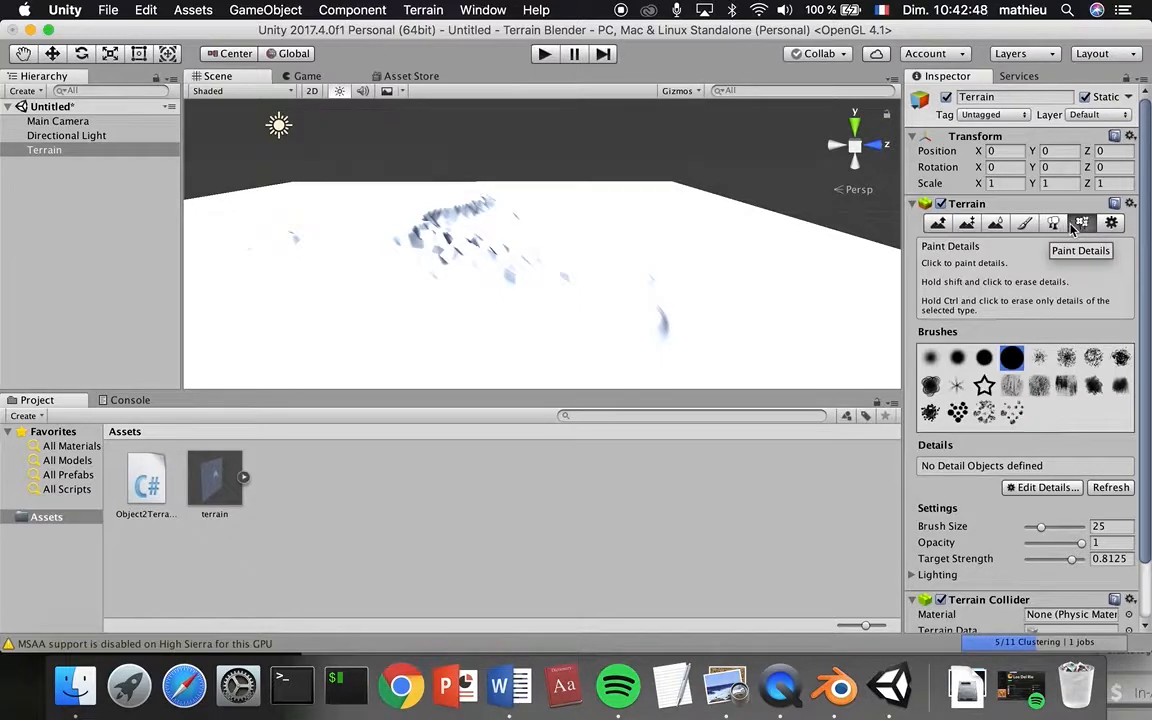
scroll(968, 597, down, 3)
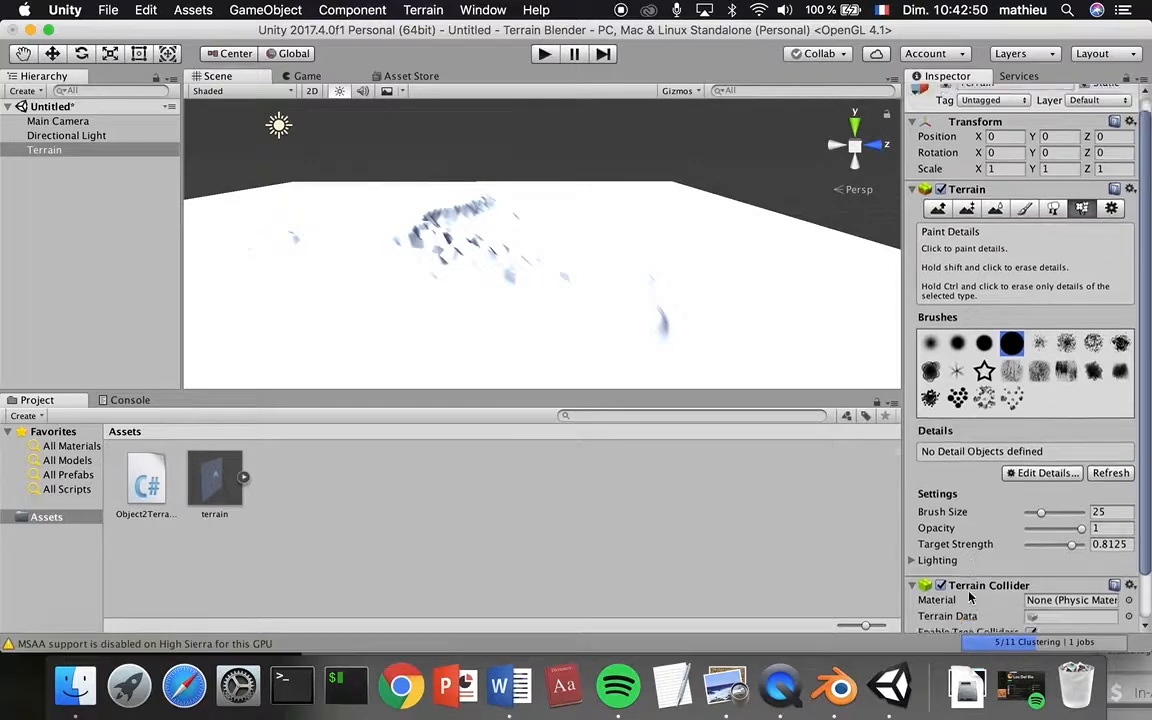
scroll(968, 597, up, 3)
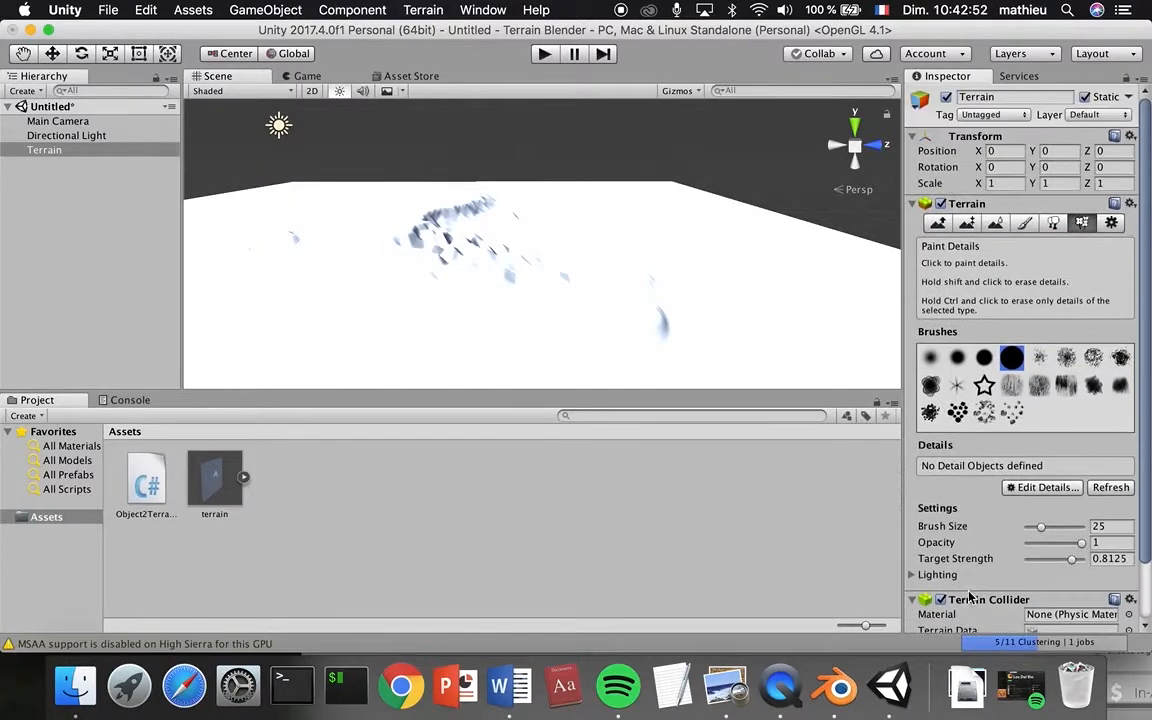
click(1053, 222)
click(1030, 222)
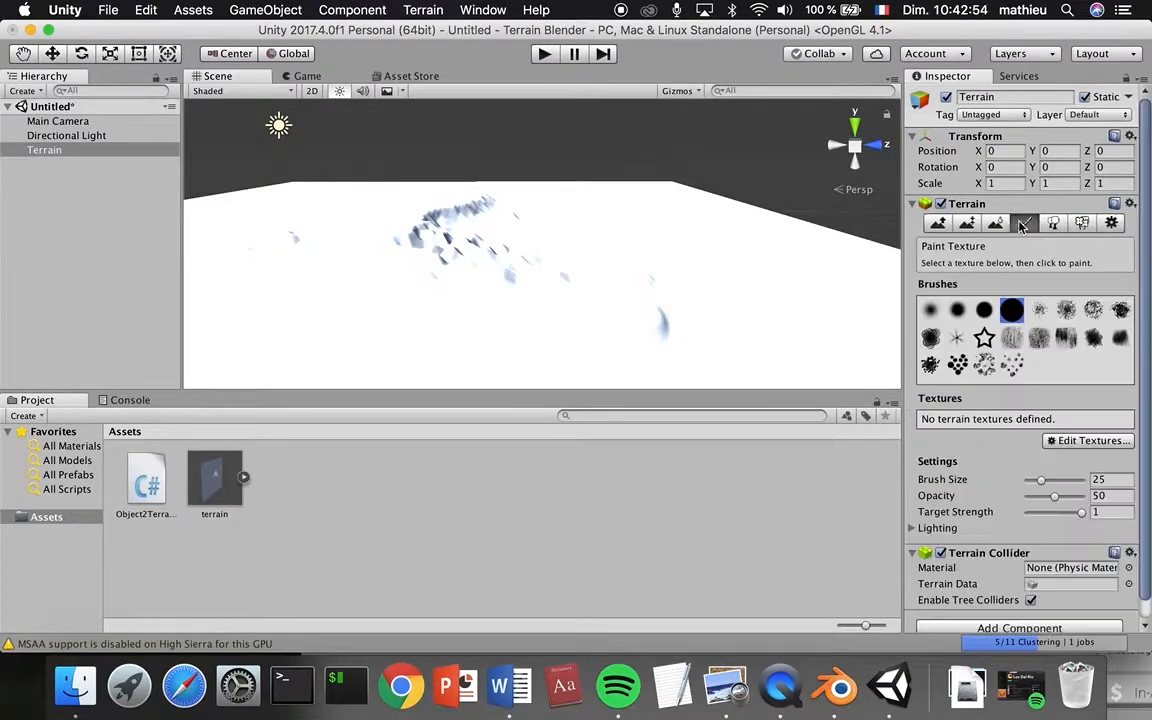
click(998, 224)
click(1020, 224)
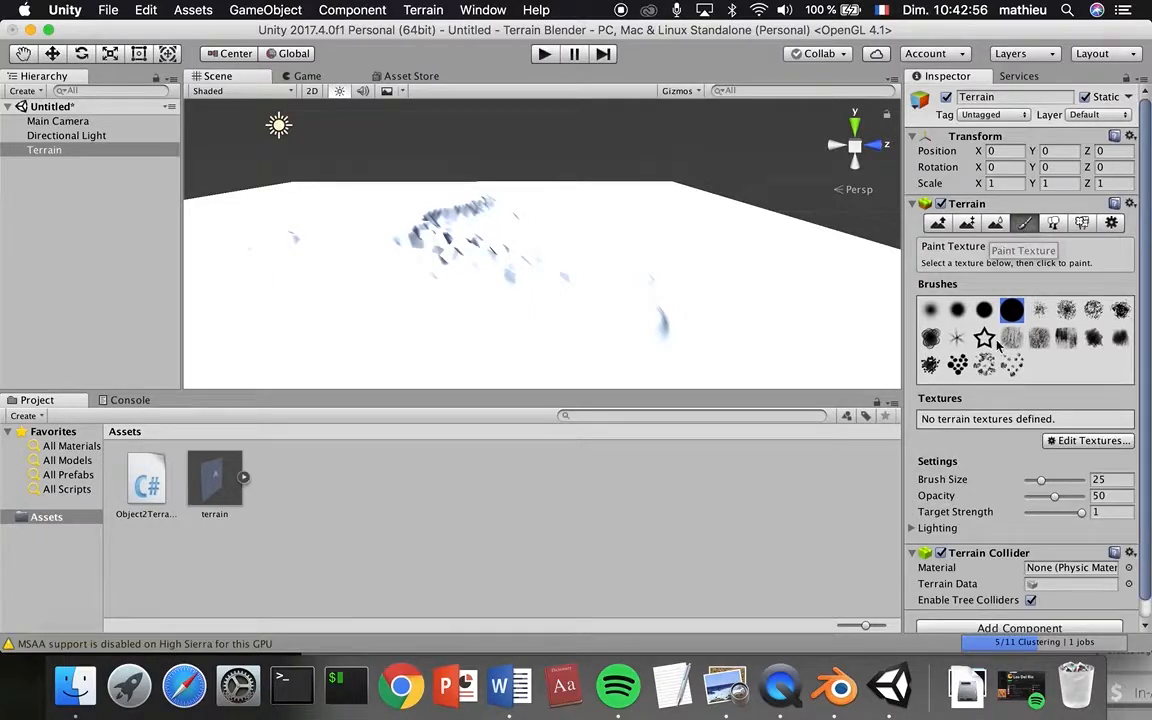
Step: Switch to Safari and search Google for "texture grass"
click(184, 685)
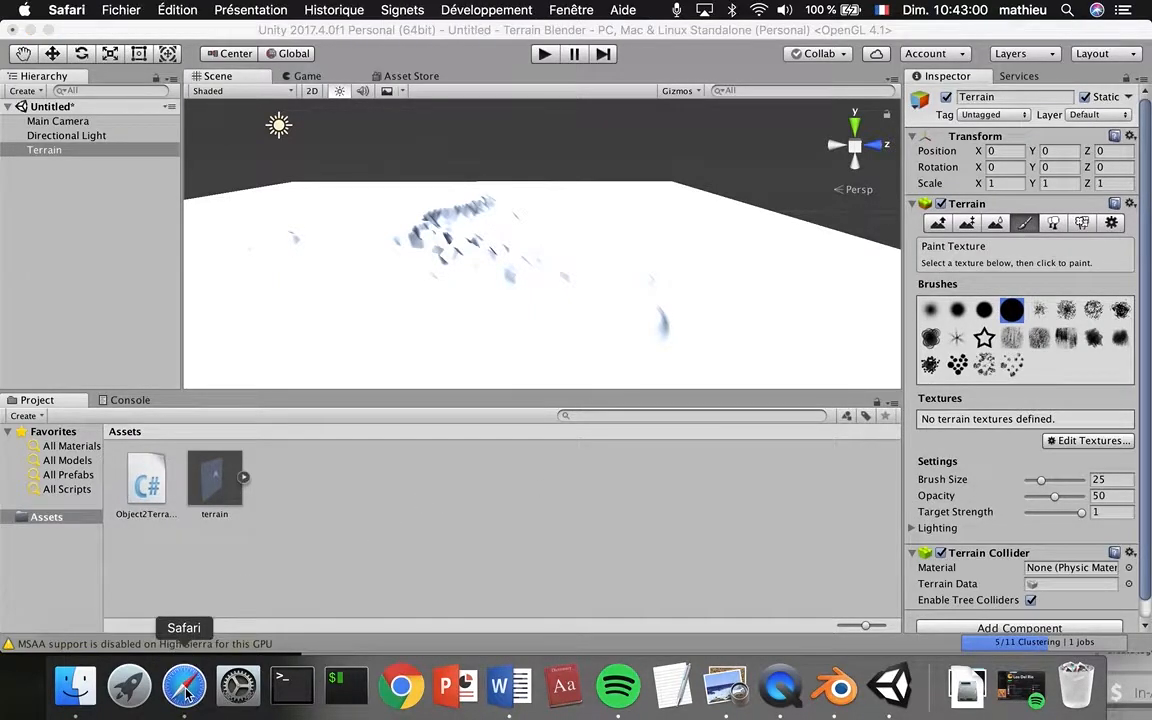
text(texture)
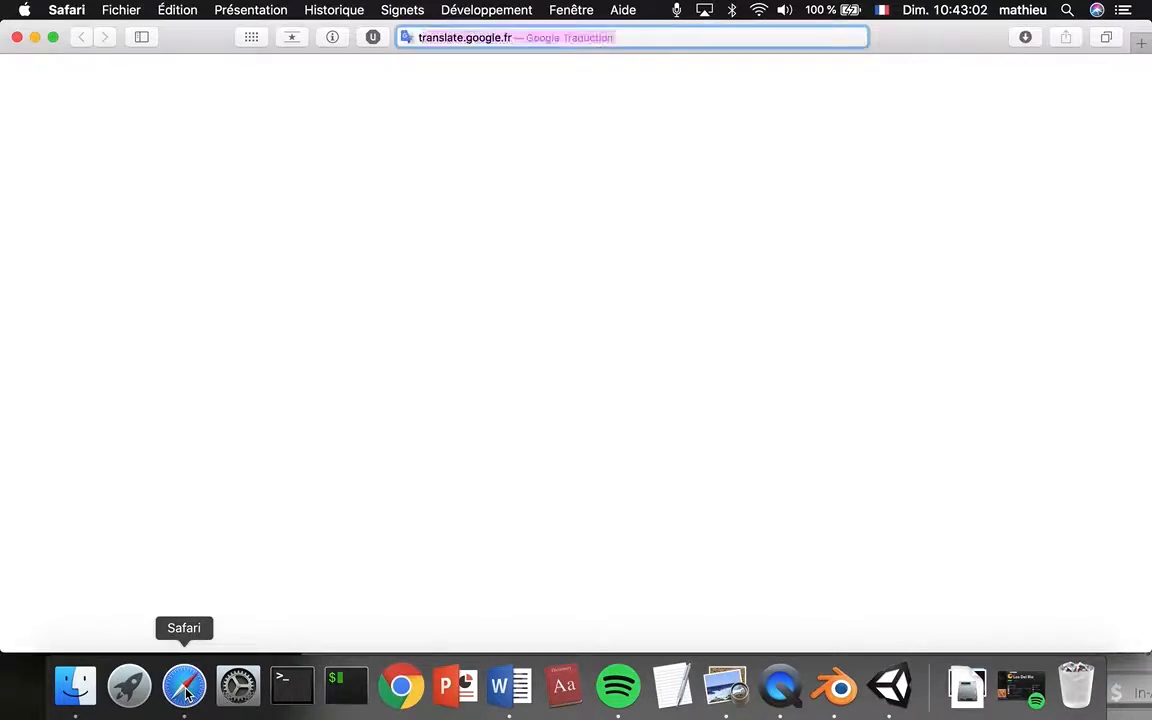
text( grass)
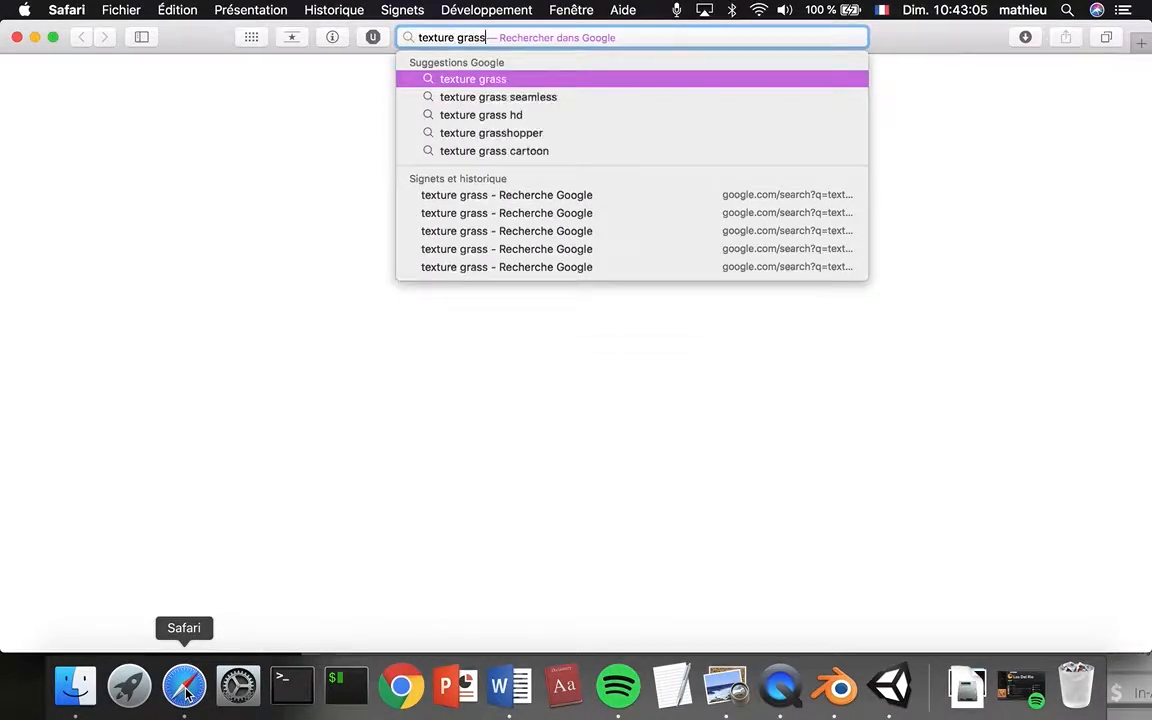
key(Return)
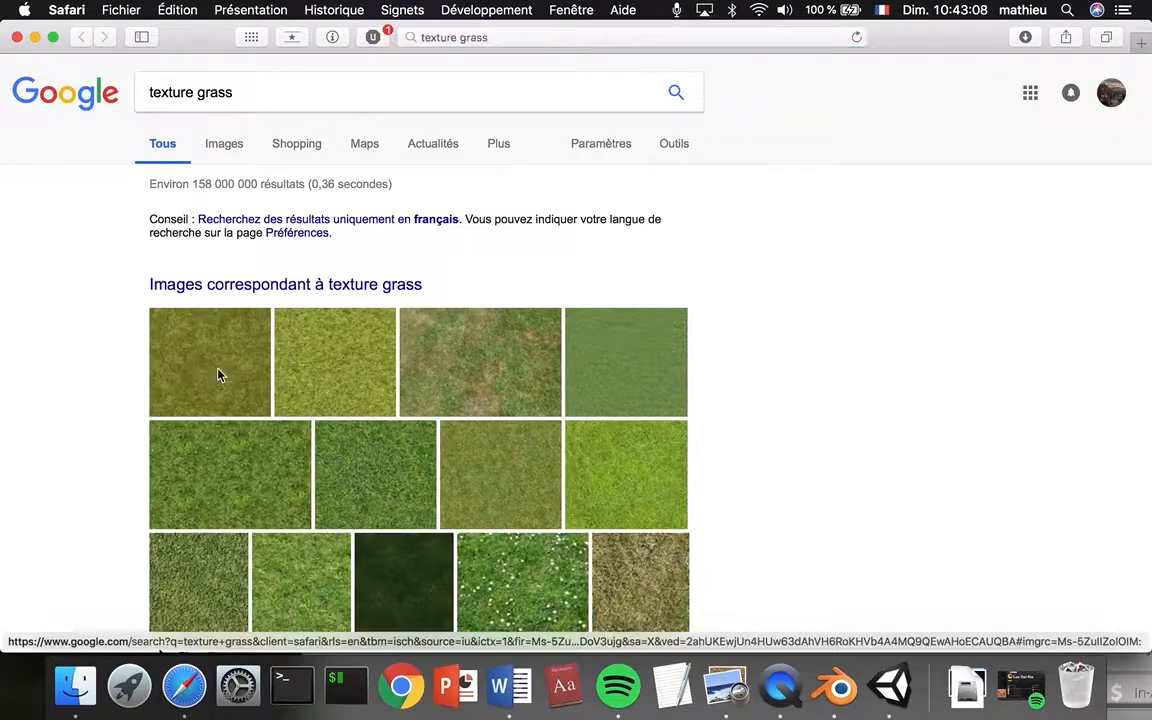
Step: Open the first grass image result and save it in the Documents folder as GrassTexture.jpg
click(219, 375)
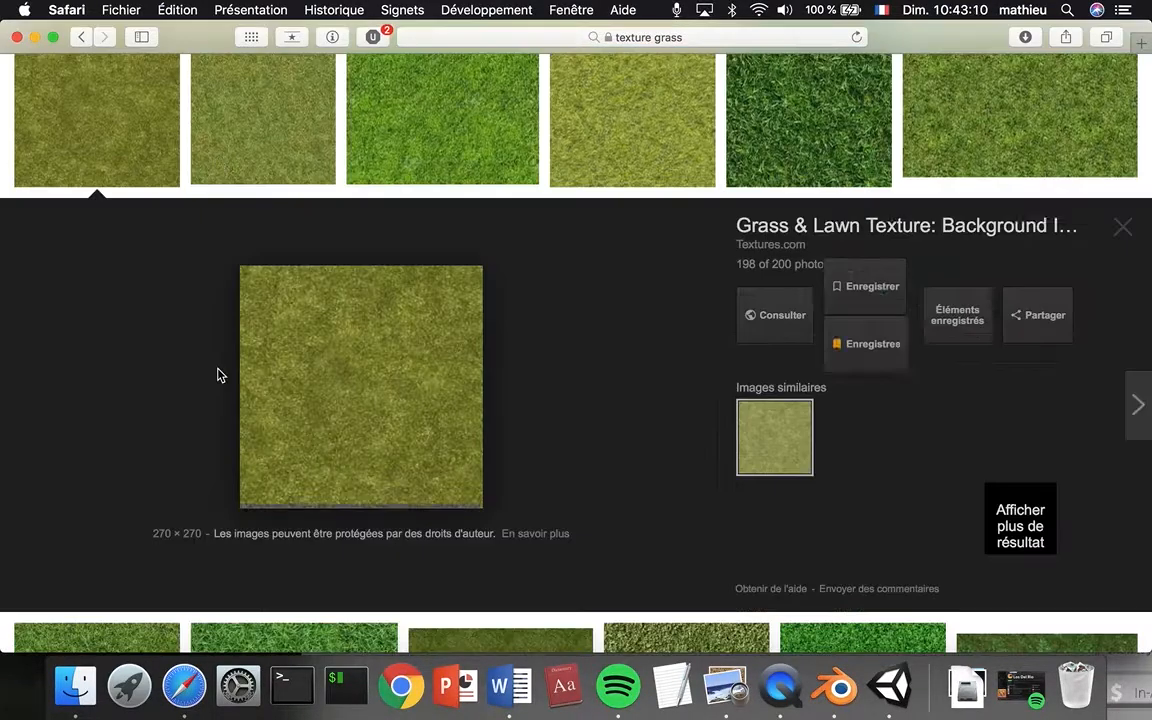
right_click(357, 362)
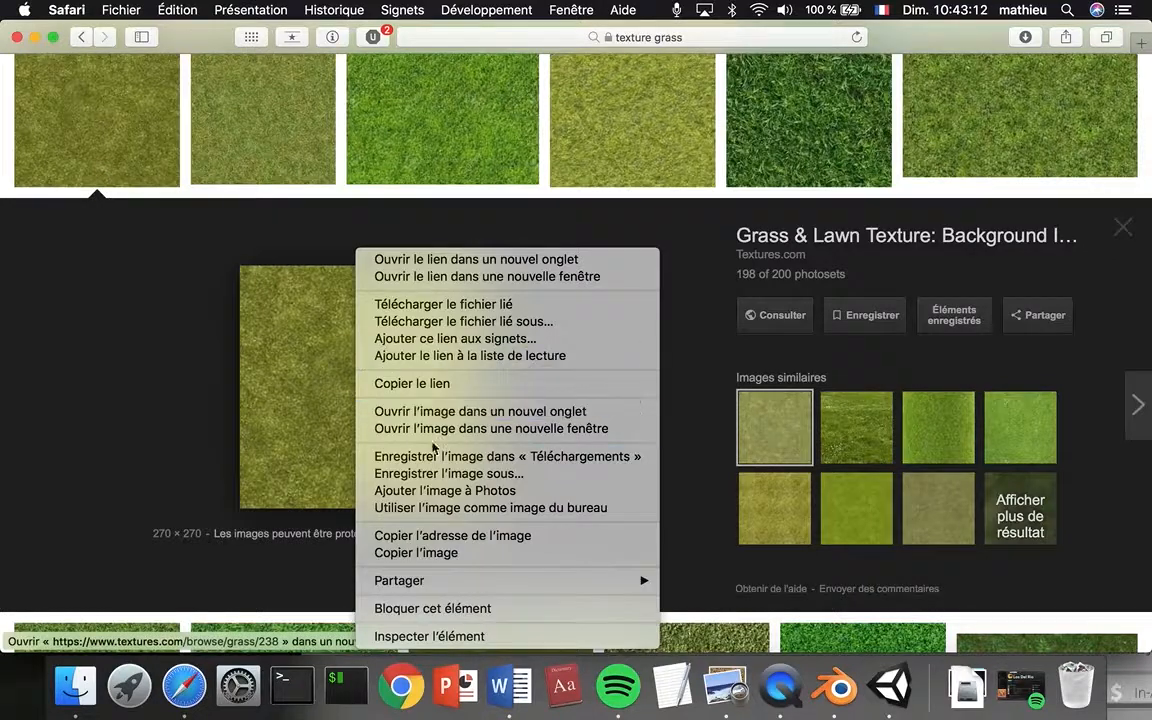
click(447, 474)
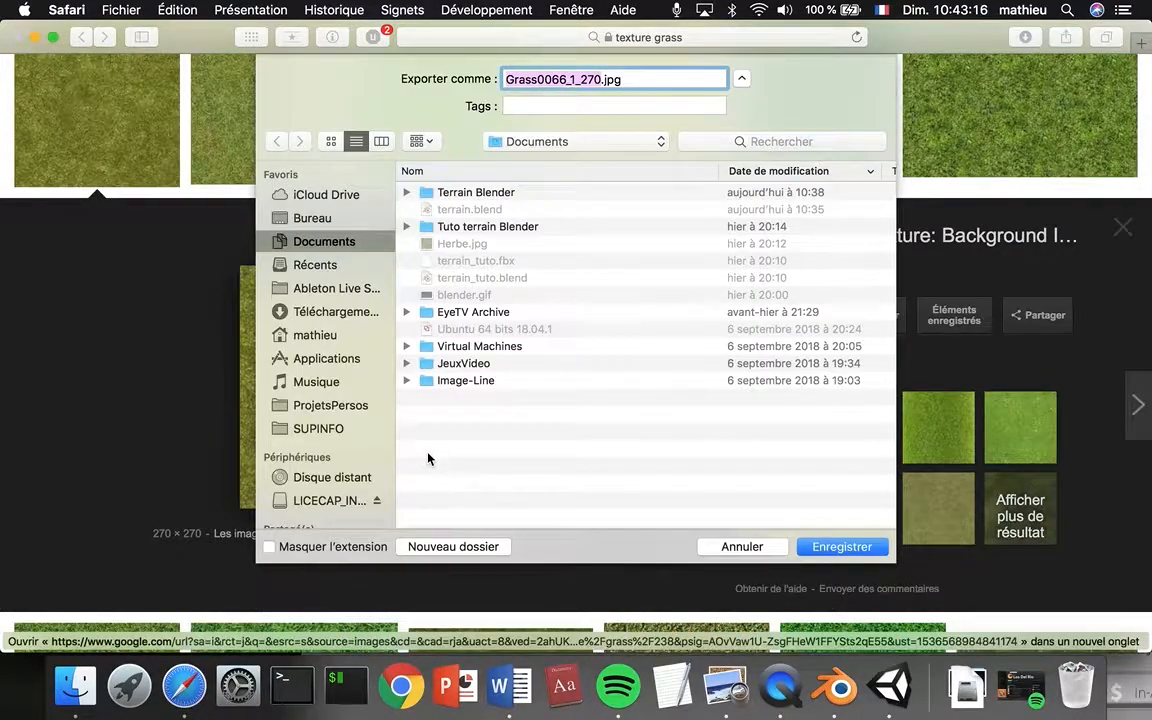
text(GrassTexture)
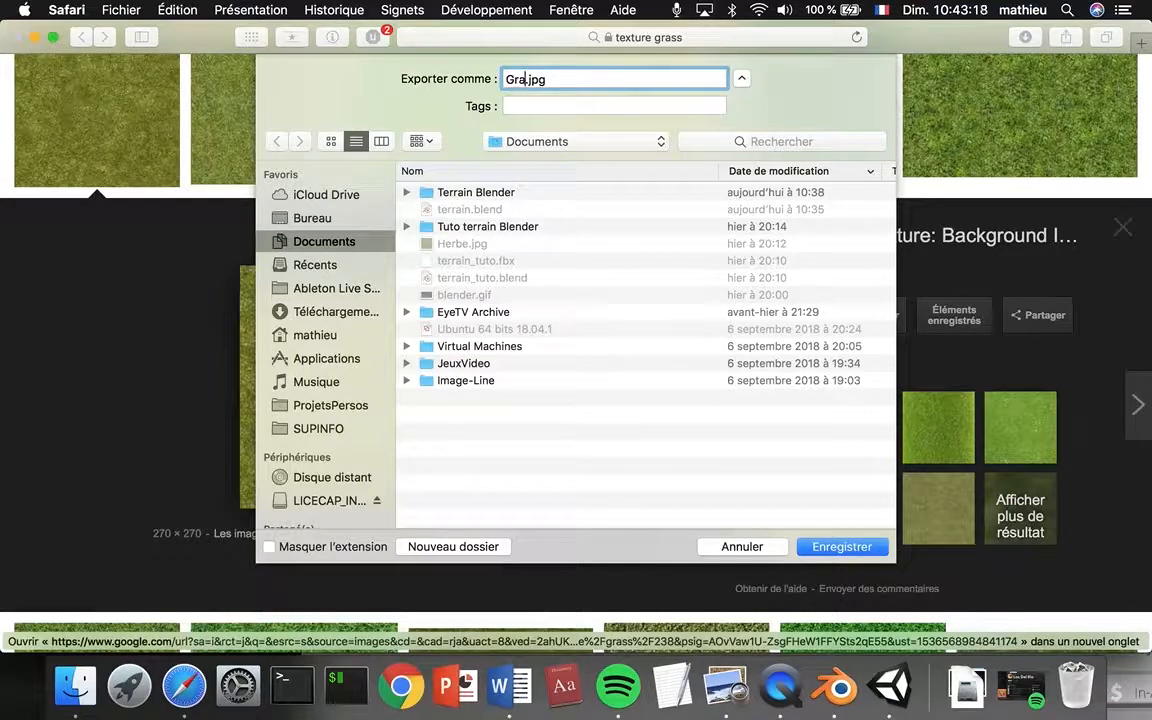
key(Return)
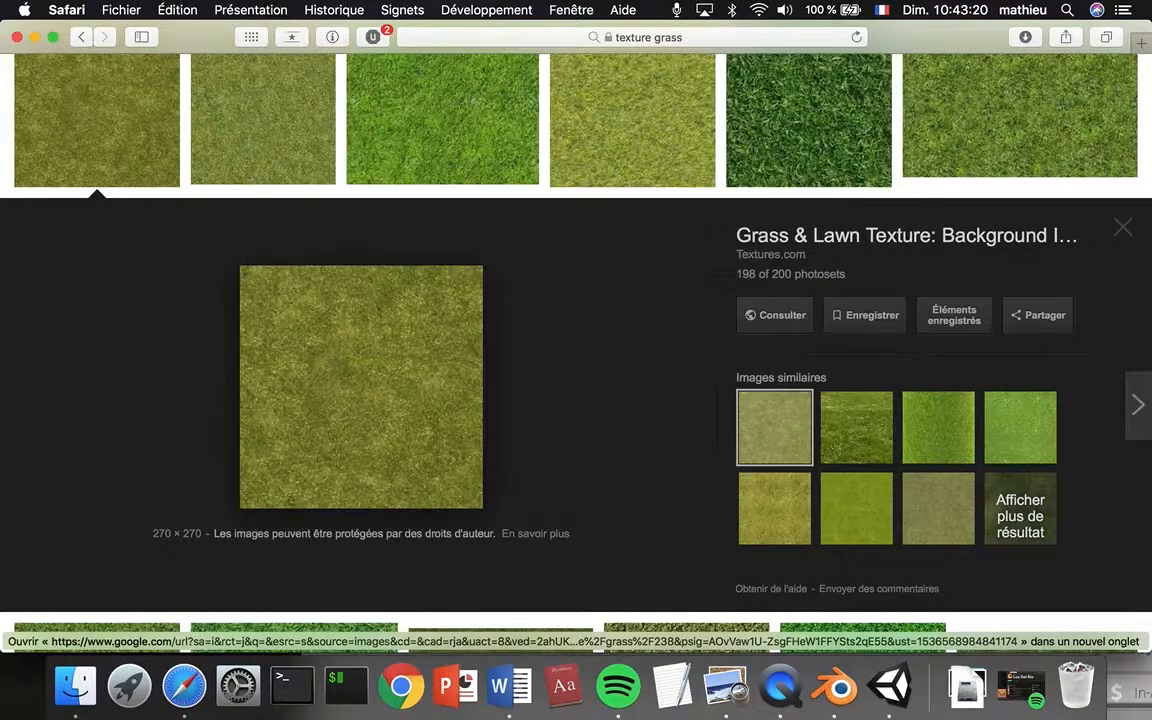
Step: Import the GrassTexture image from the Documents folder in Finder into the Unity project's Assets folder
click(888, 686)
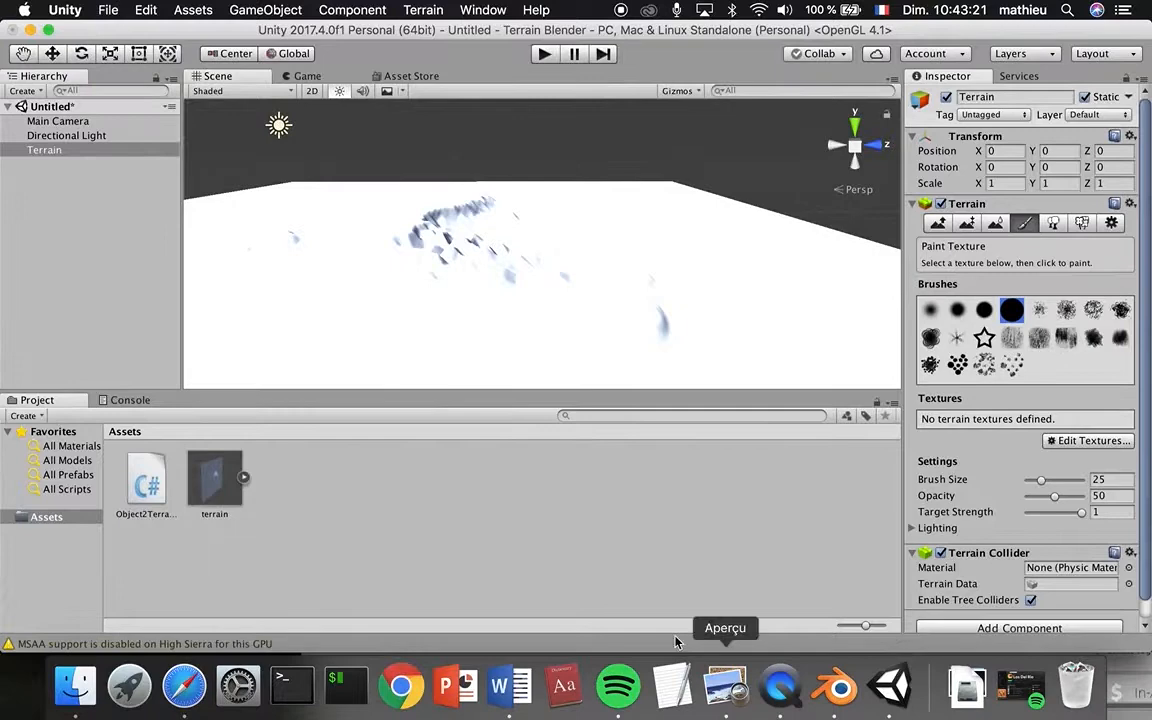
click(75, 686)
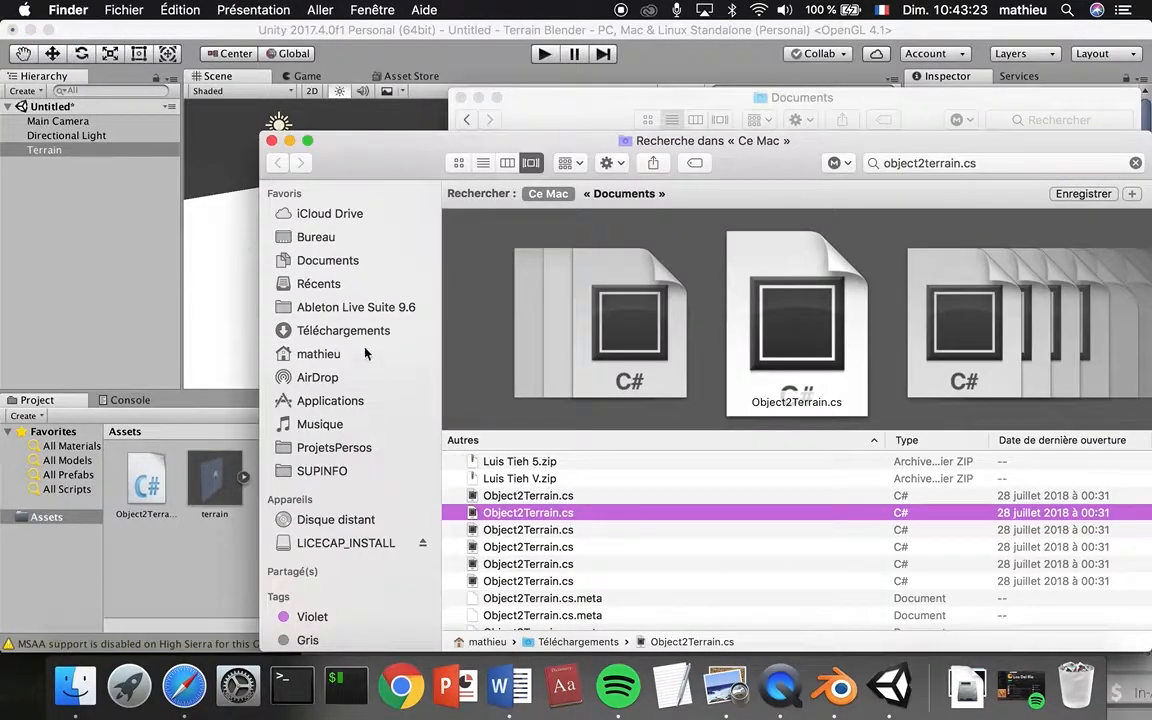
click(352, 259)
click(576, 213)
drag(576, 213, 158, 592)
click(161, 592)
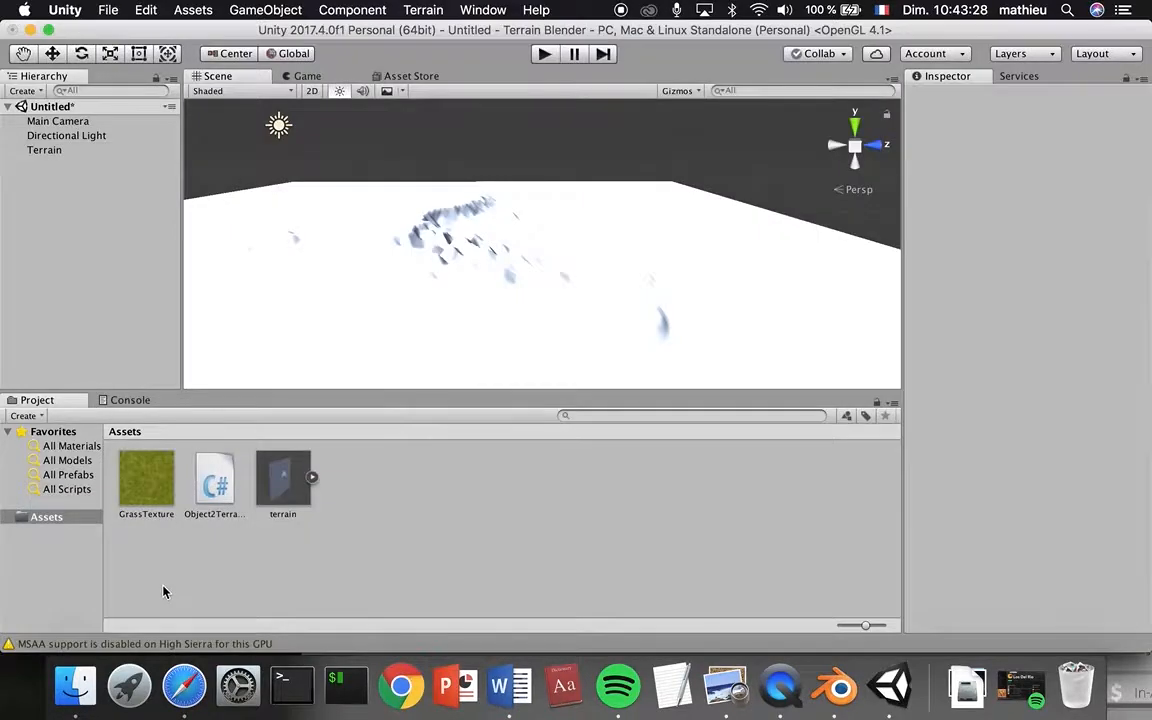
Step: Start a new texture for the Terrain's Paint Texture tool, with GrassTexture as its albedo
click(452, 324)
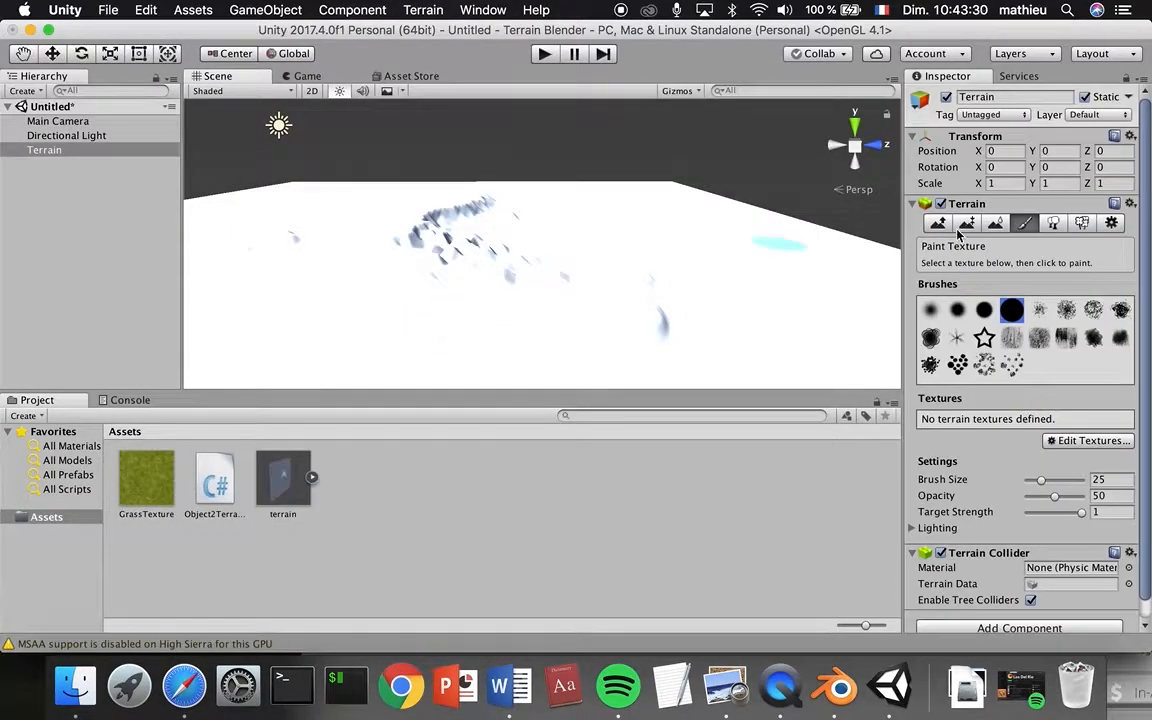
click(1025, 225)
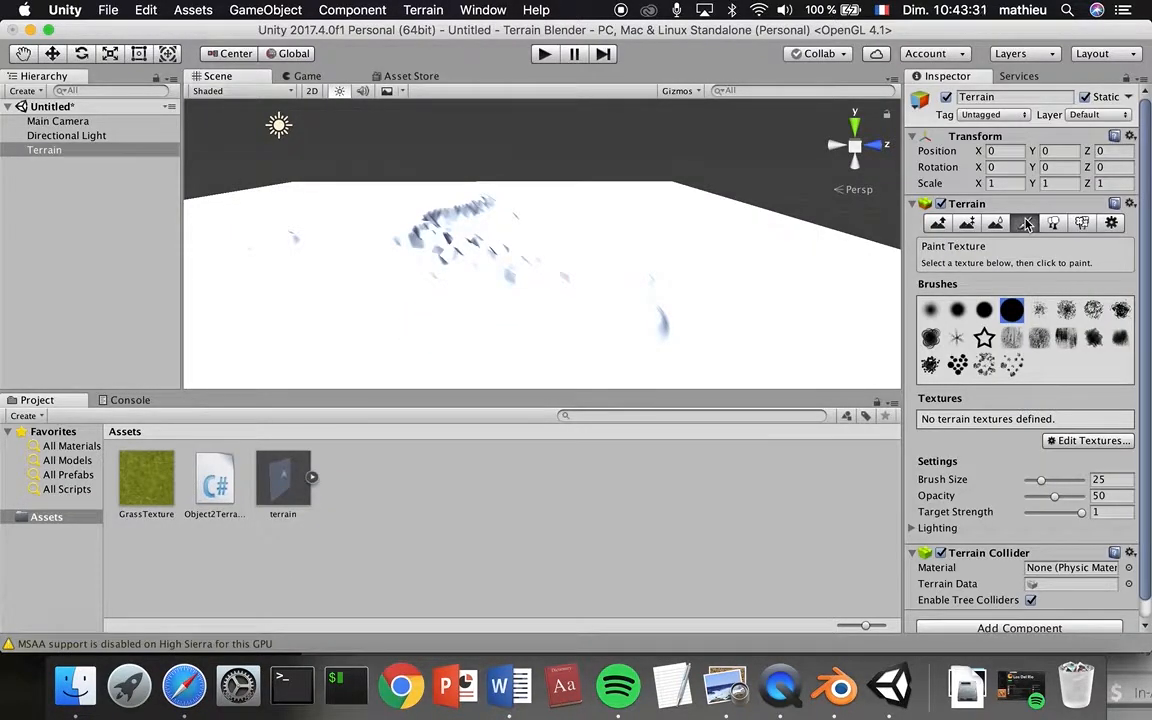
click(1080, 441)
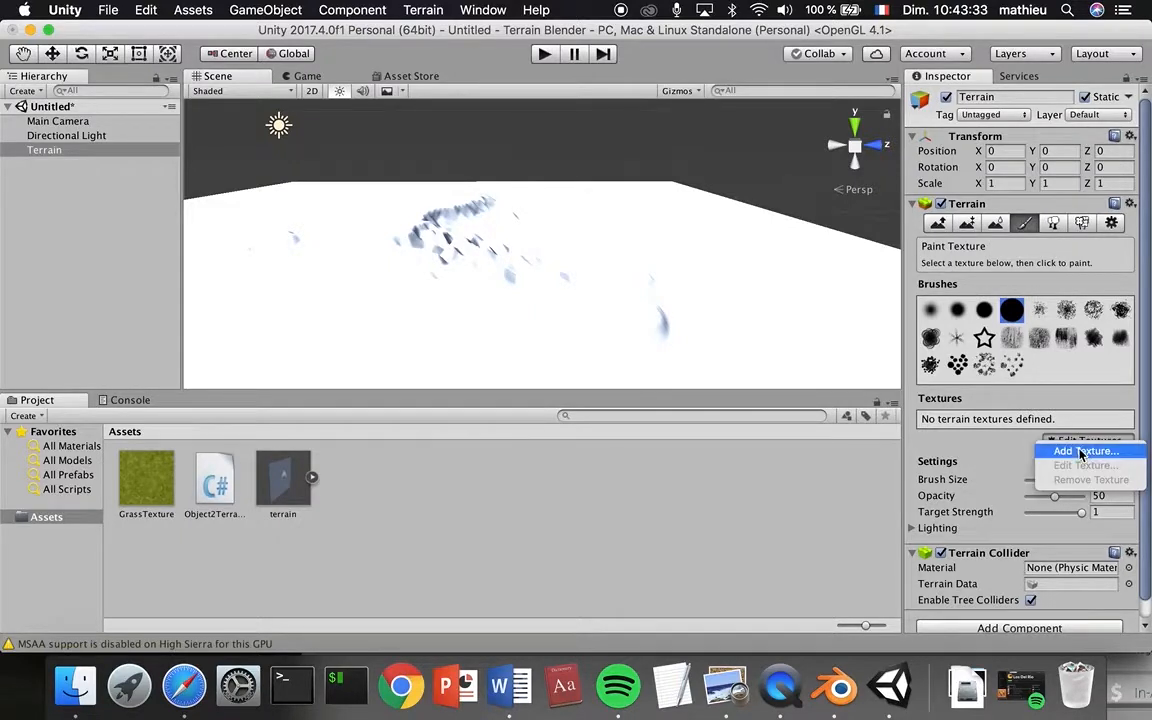
click(1078, 453)
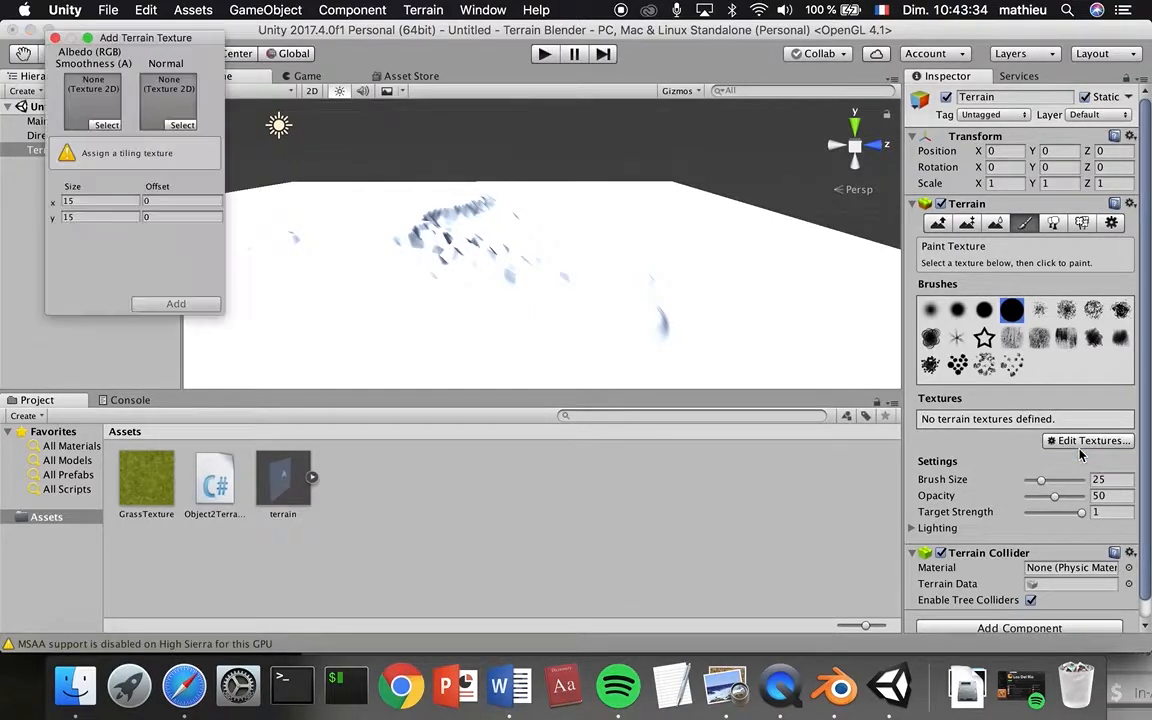
click(100, 124)
double_click(60, 94)
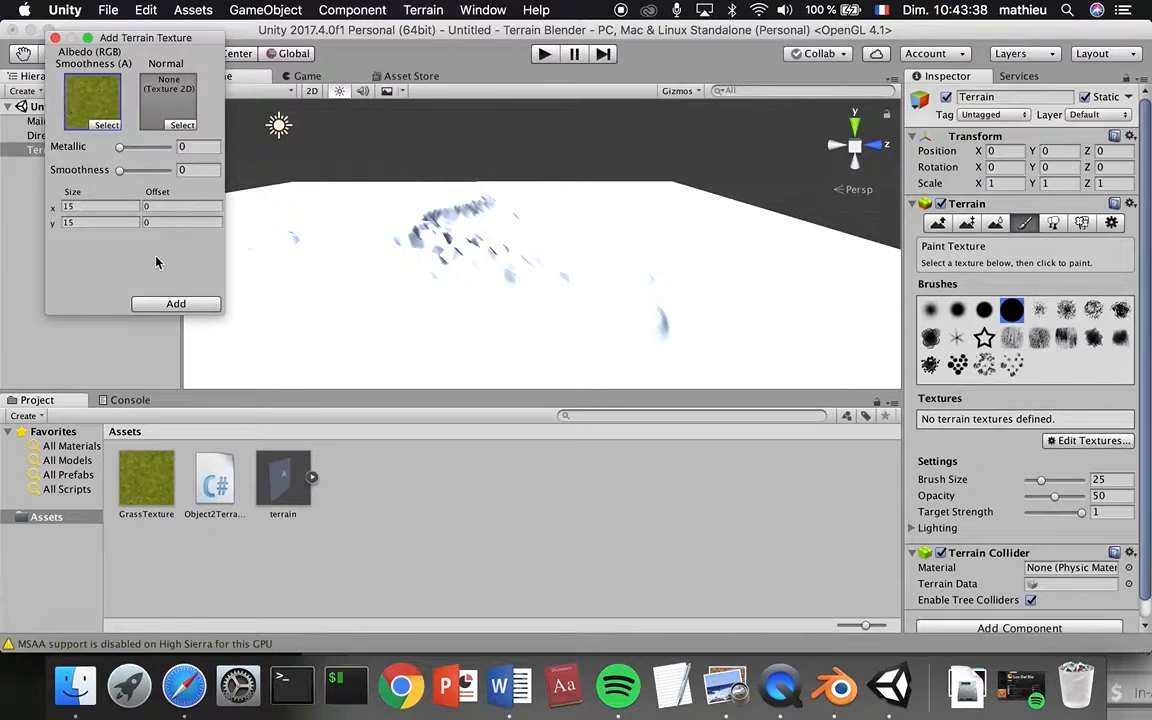
Step: Try GrassTexture as the new terrain texture's normal map, and reset the normal map to None
click(182, 126)
double_click(60, 94)
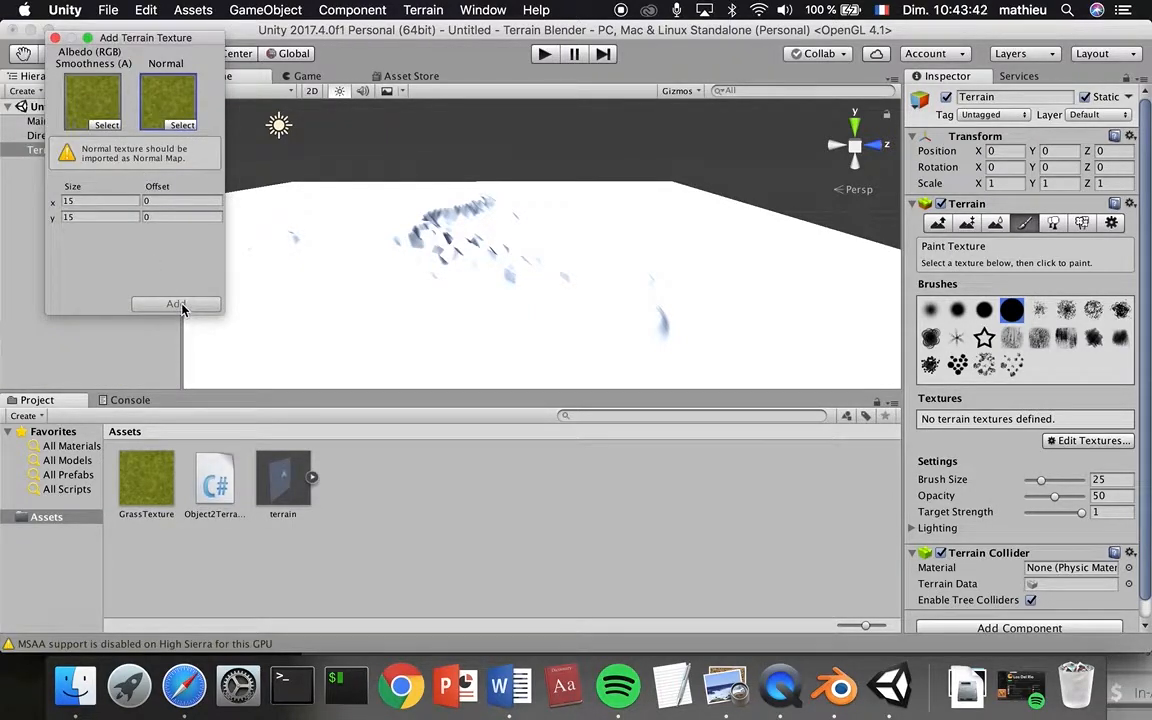
click(185, 126)
double_click(98, 82)
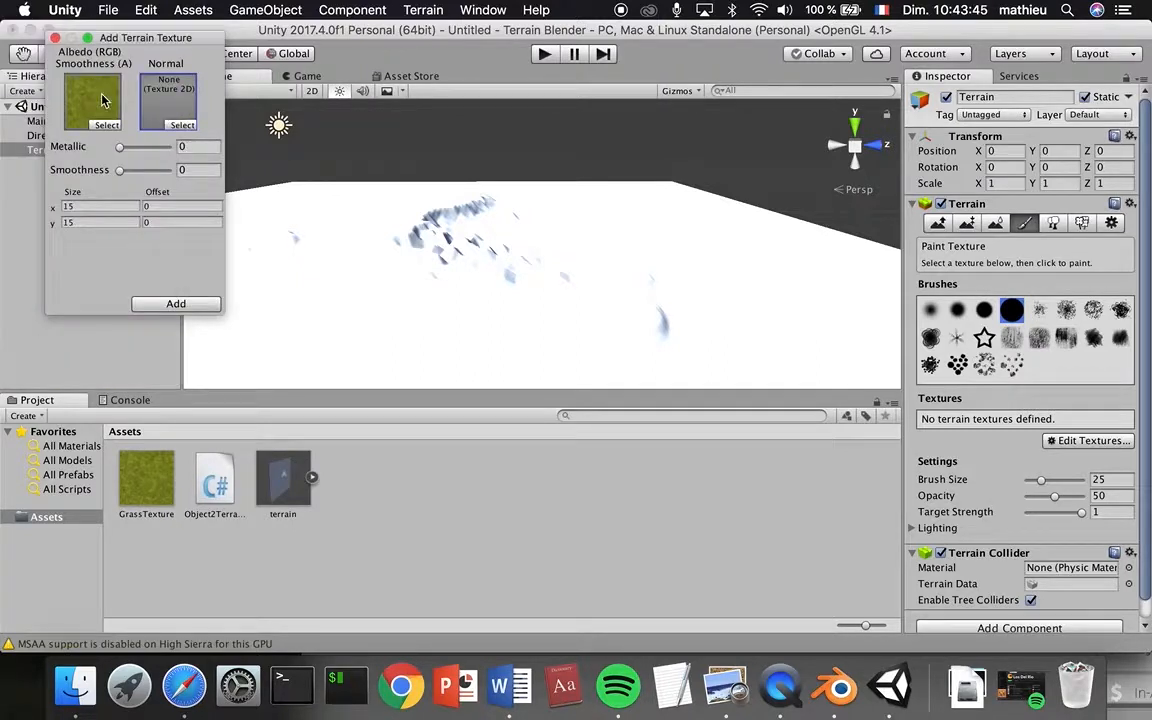
Step: Add the grass texture to the Terrain and check how it covers the mountains
click(168, 304)
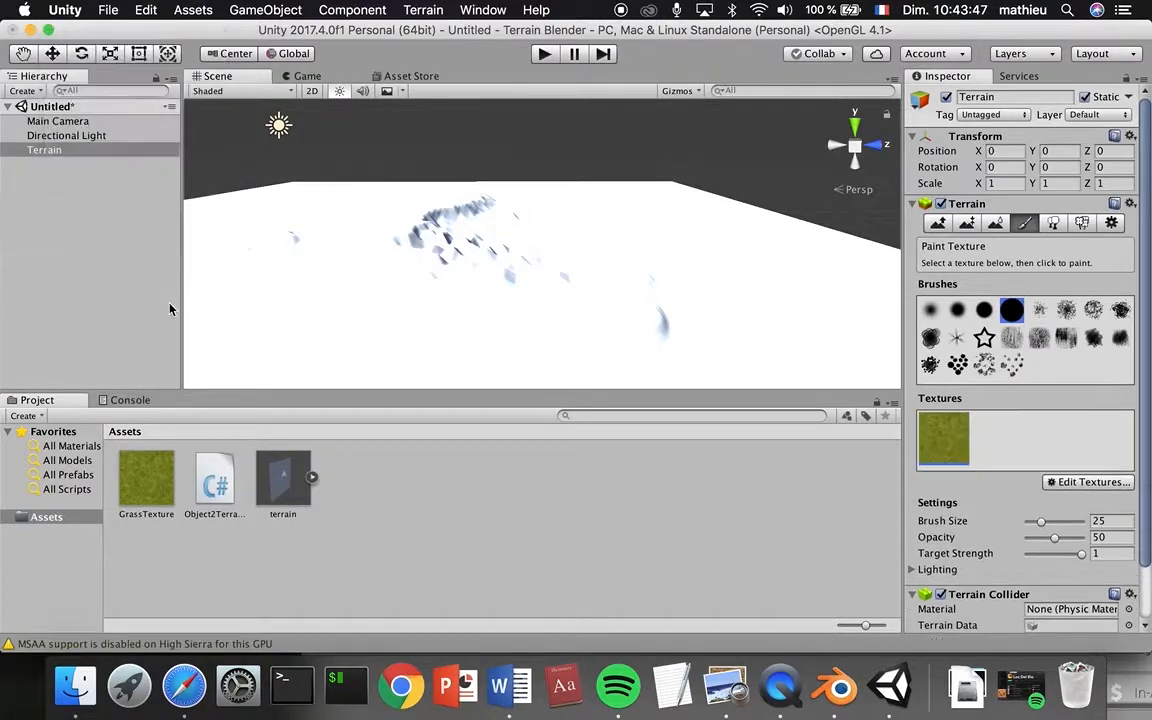
scroll(537, 206, down, 5)
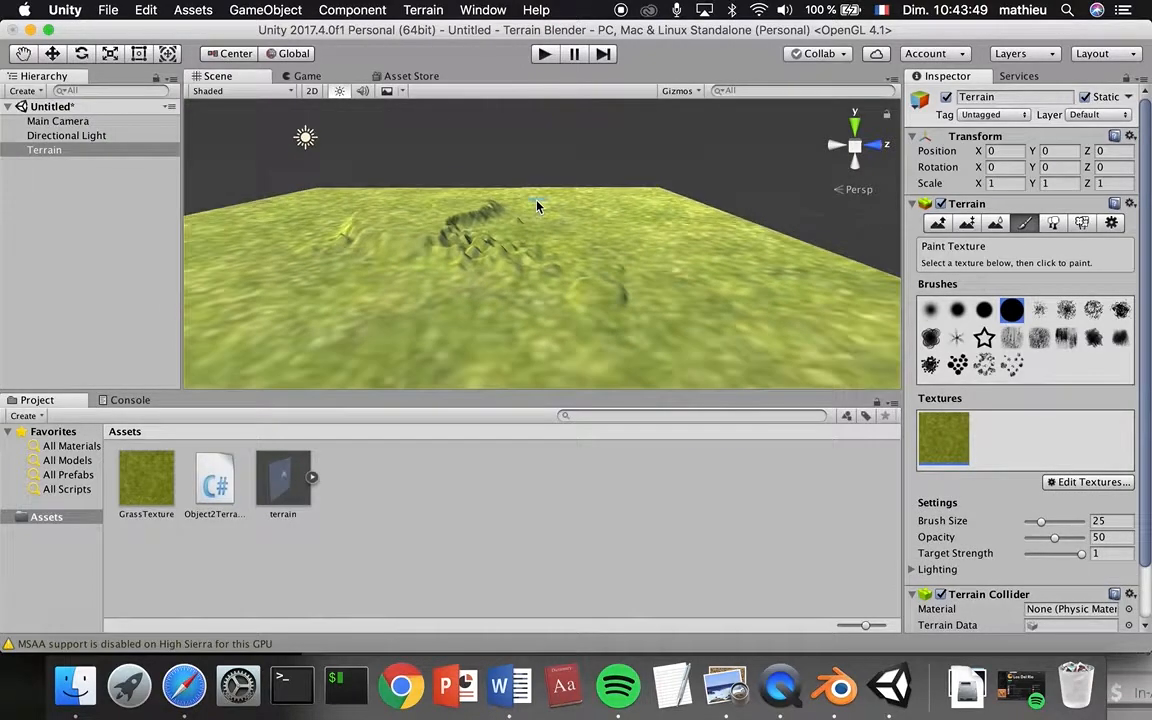
scroll(537, 206, up, 5)
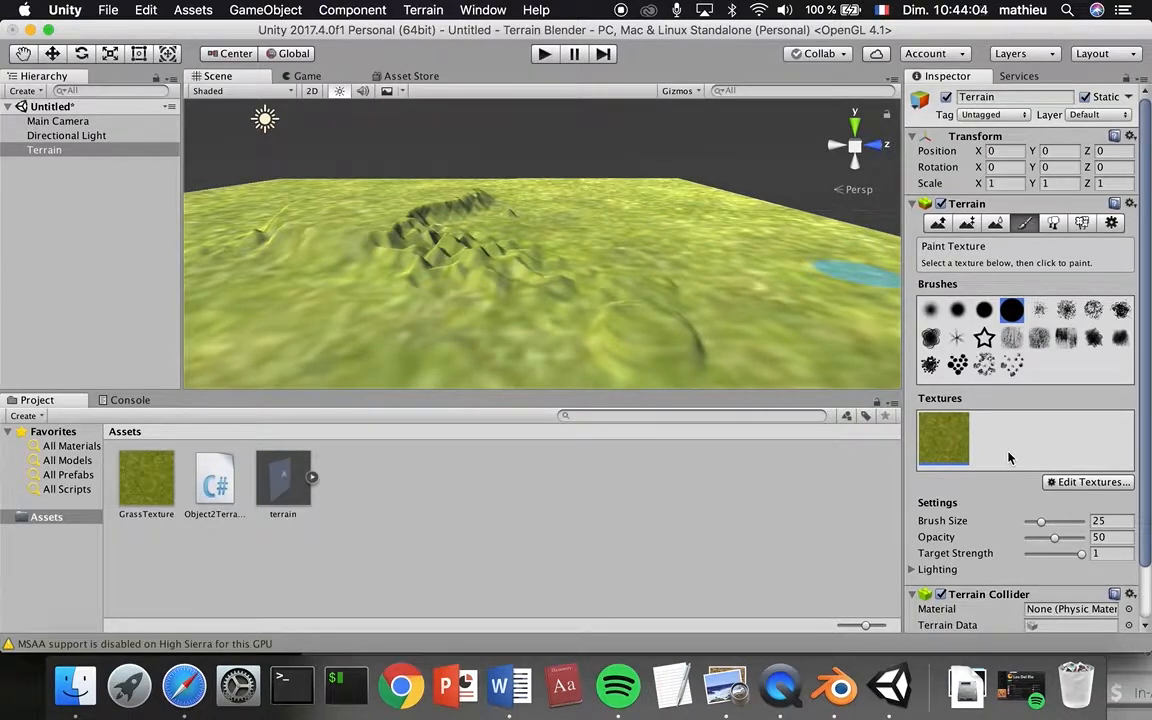
Step: Switch to Safari and search Google for "snow texture"
click(1068, 482)
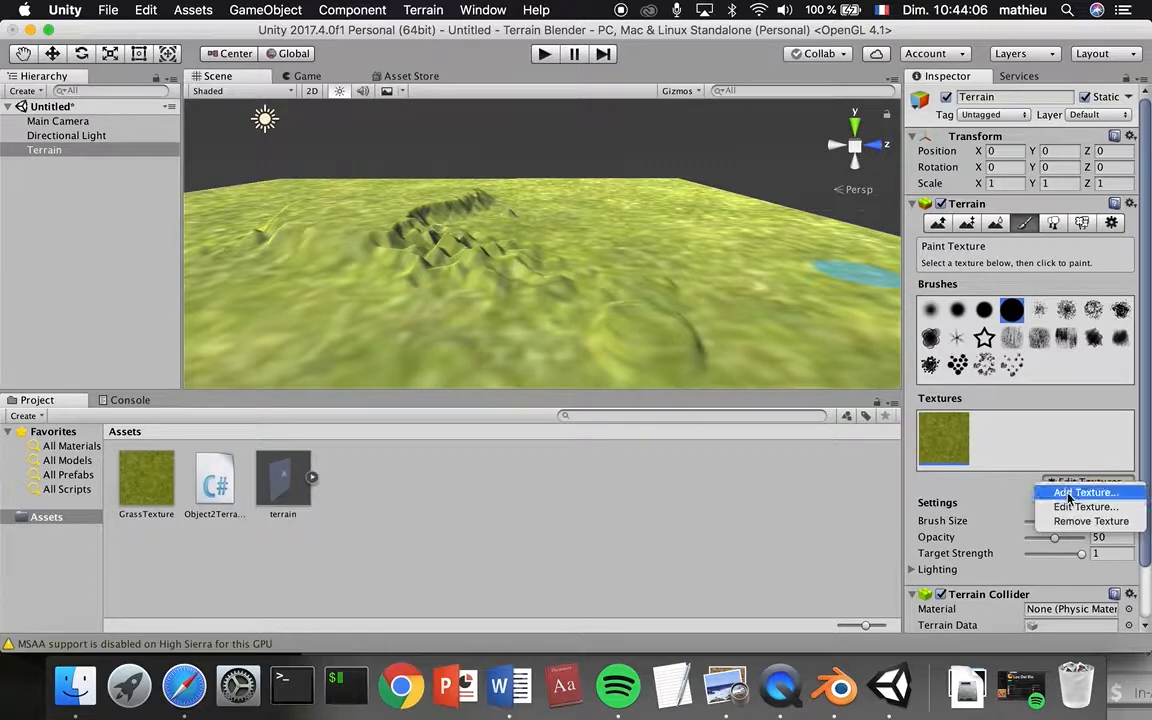
click(1068, 492)
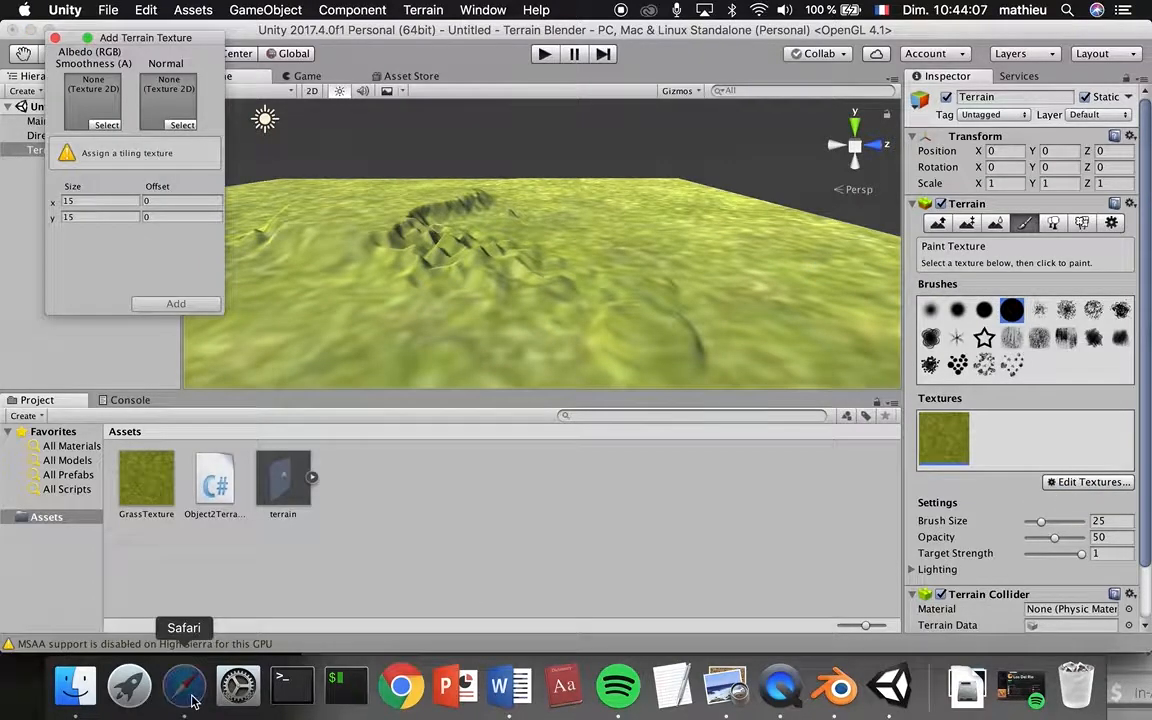
click(184, 686)
click(486, 37)
text(s)
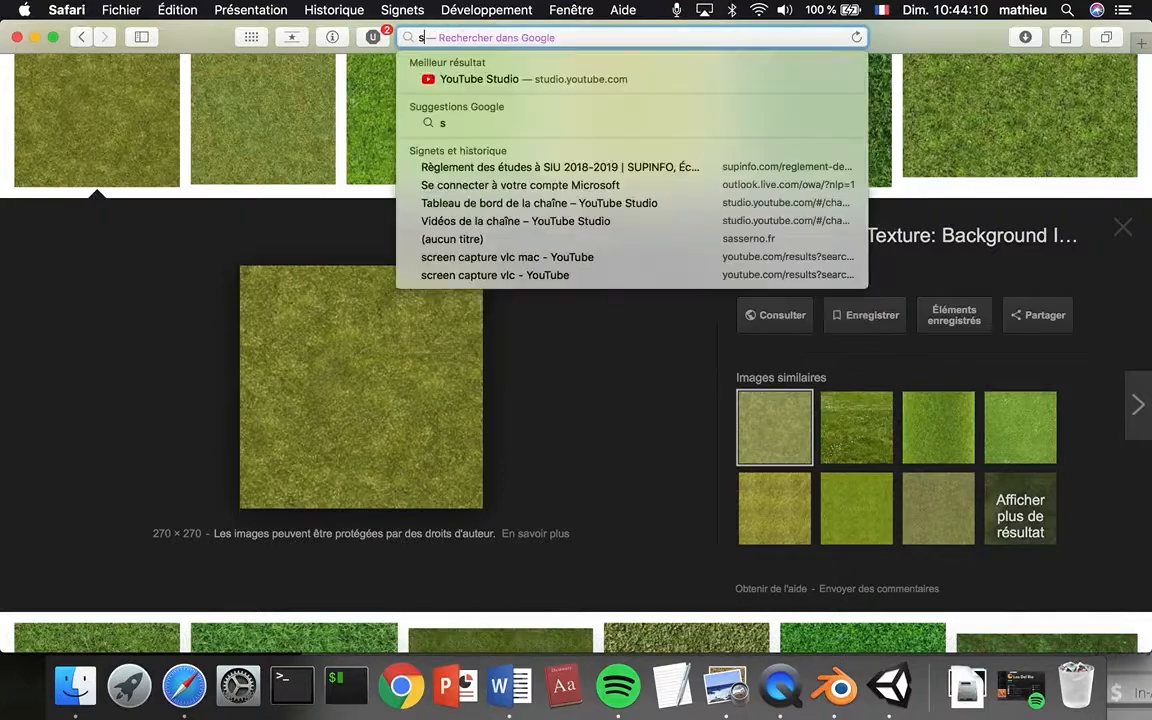
key(BackSpace)
text(snow texture)
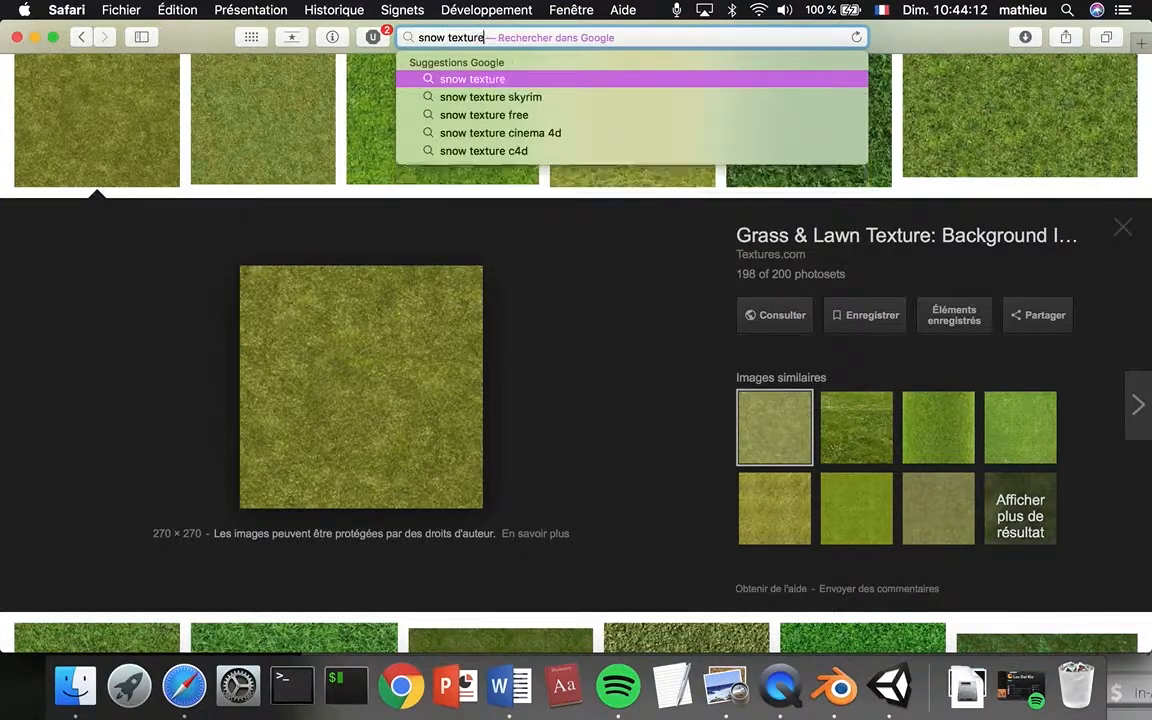
key(Return)
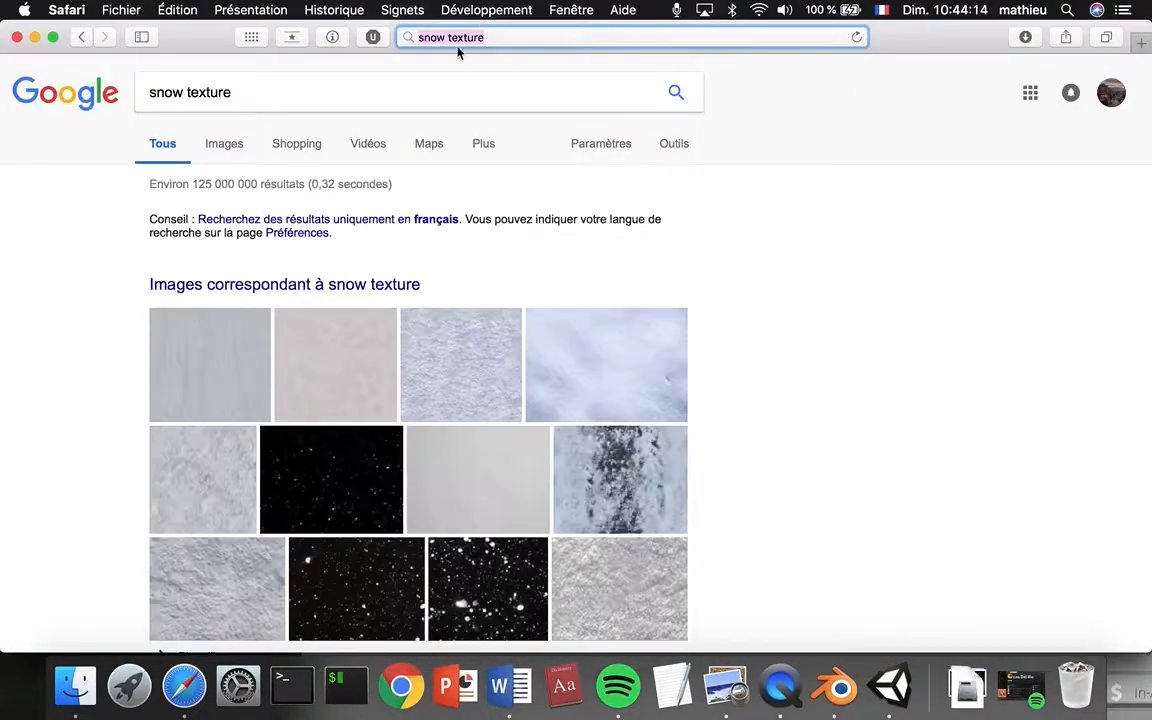
Step: Open the first snow image result and save the picture under its default file name
click(155, 355)
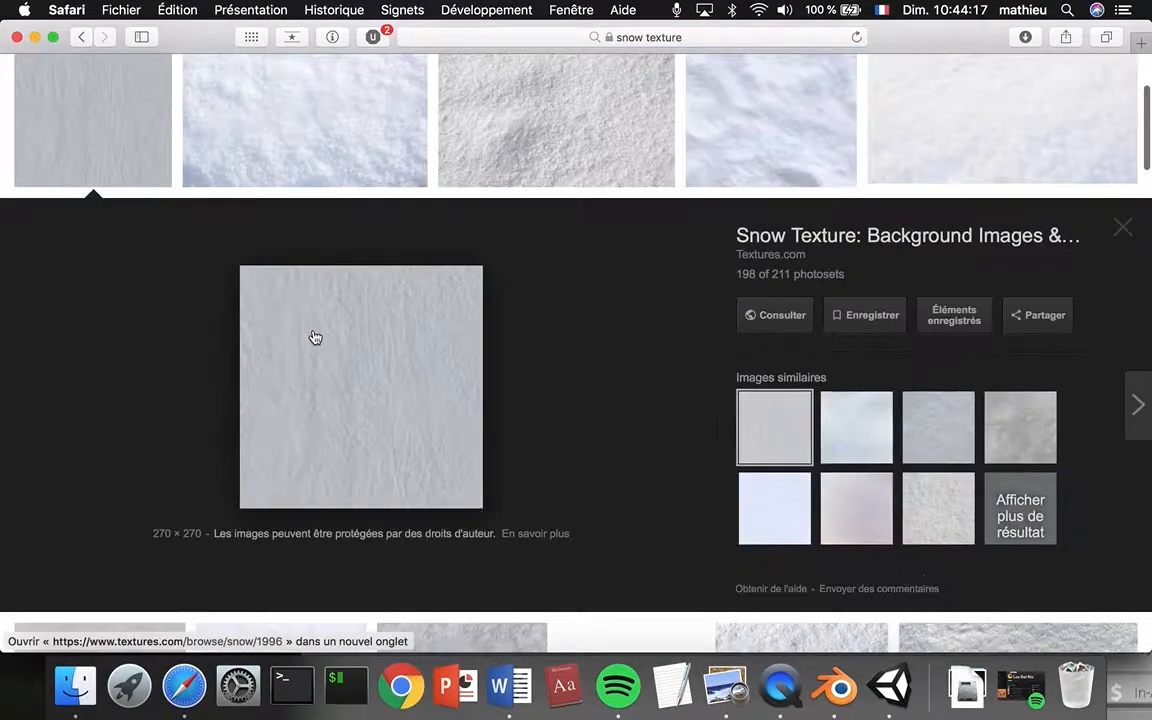
right_click(313, 337)
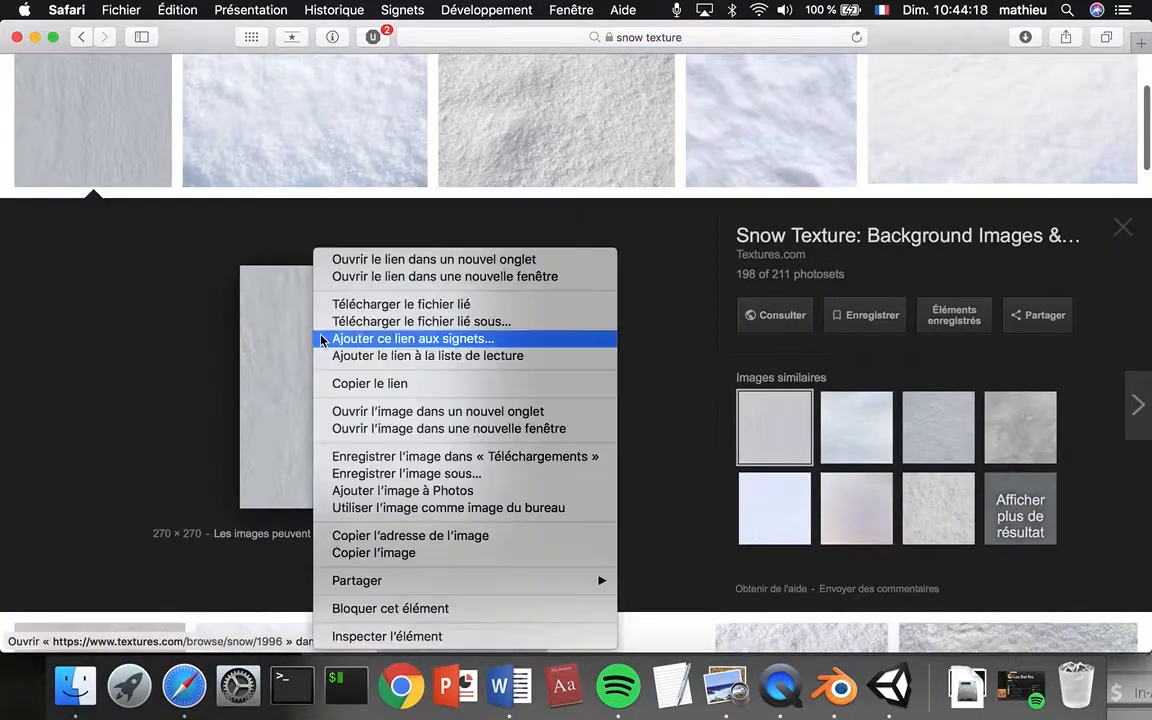
click(400, 472)
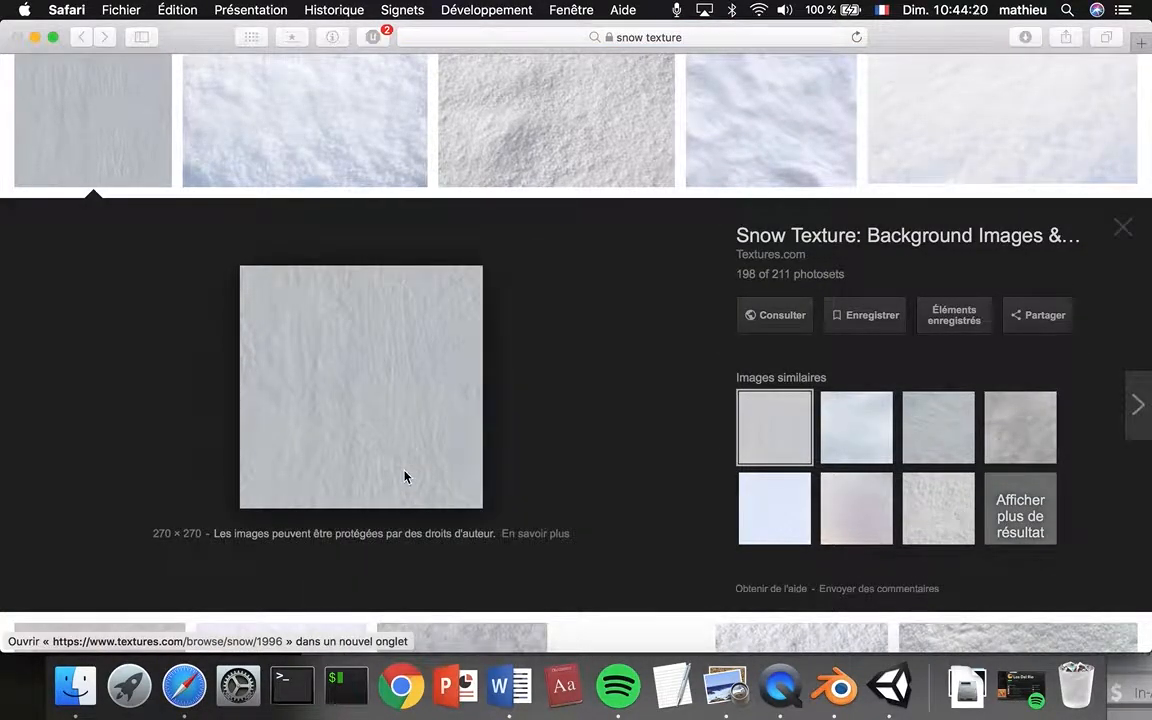
key(Return)
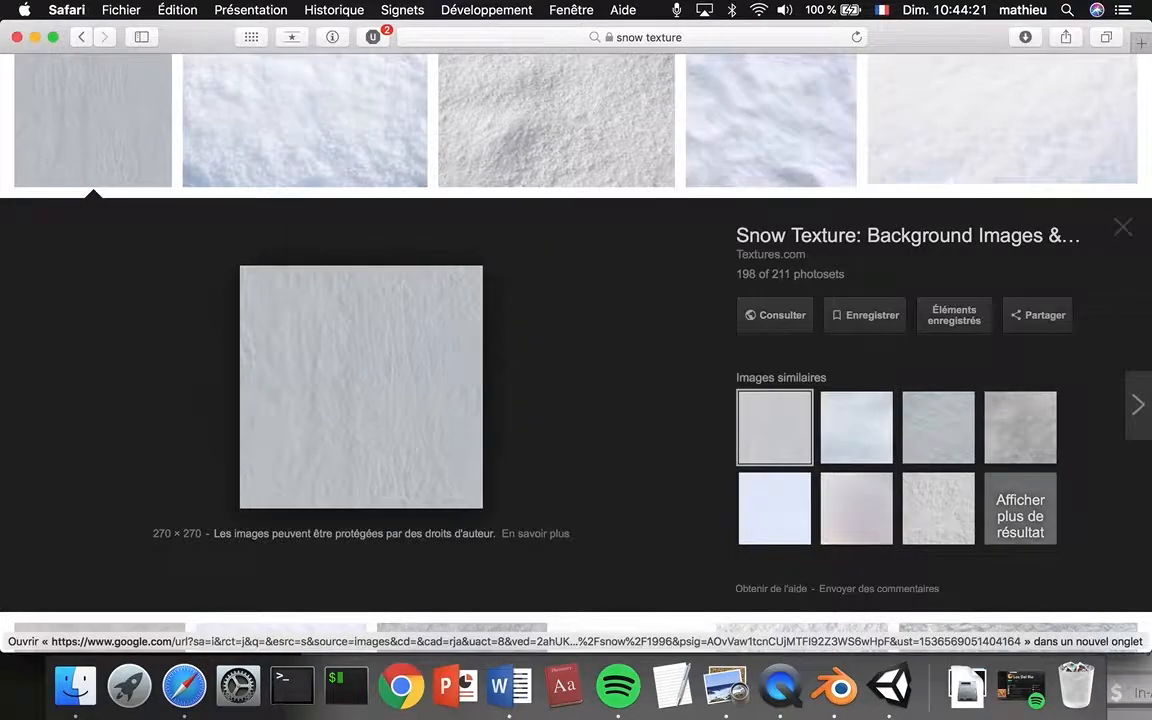
Step: Import the saved snow image from Finder into the Unity project's Assets folder
click(888, 686)
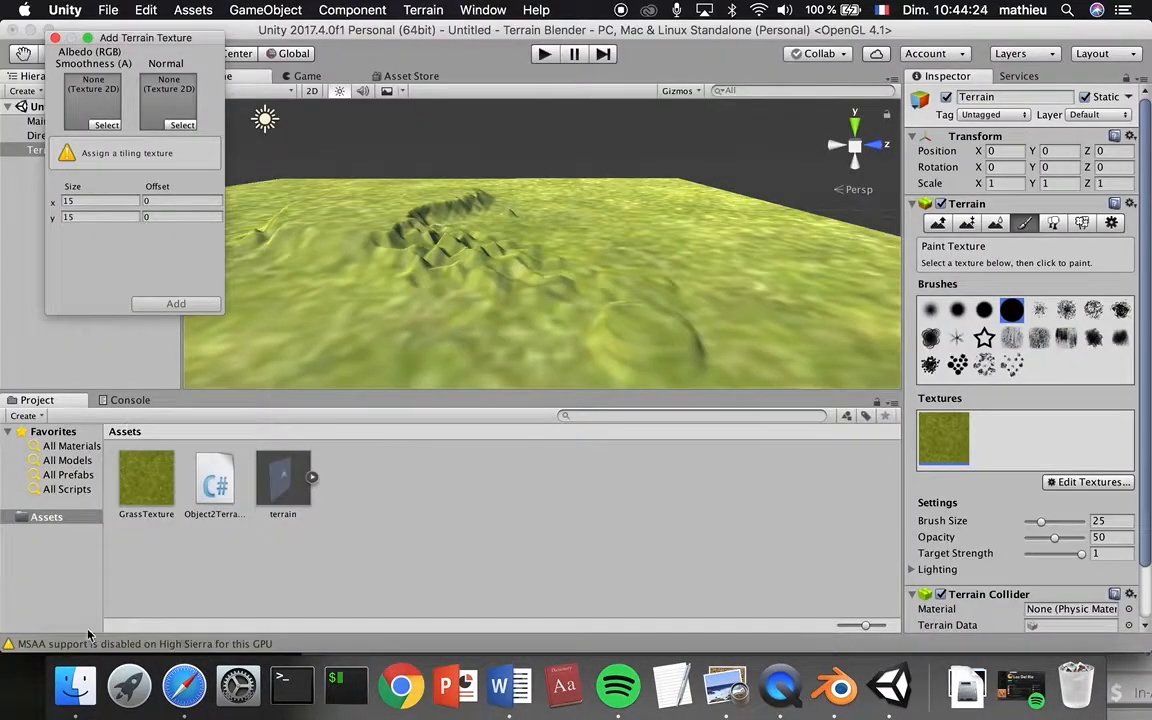
click(70, 690)
click(485, 192)
drag(485, 192, 182, 566)
click(206, 545)
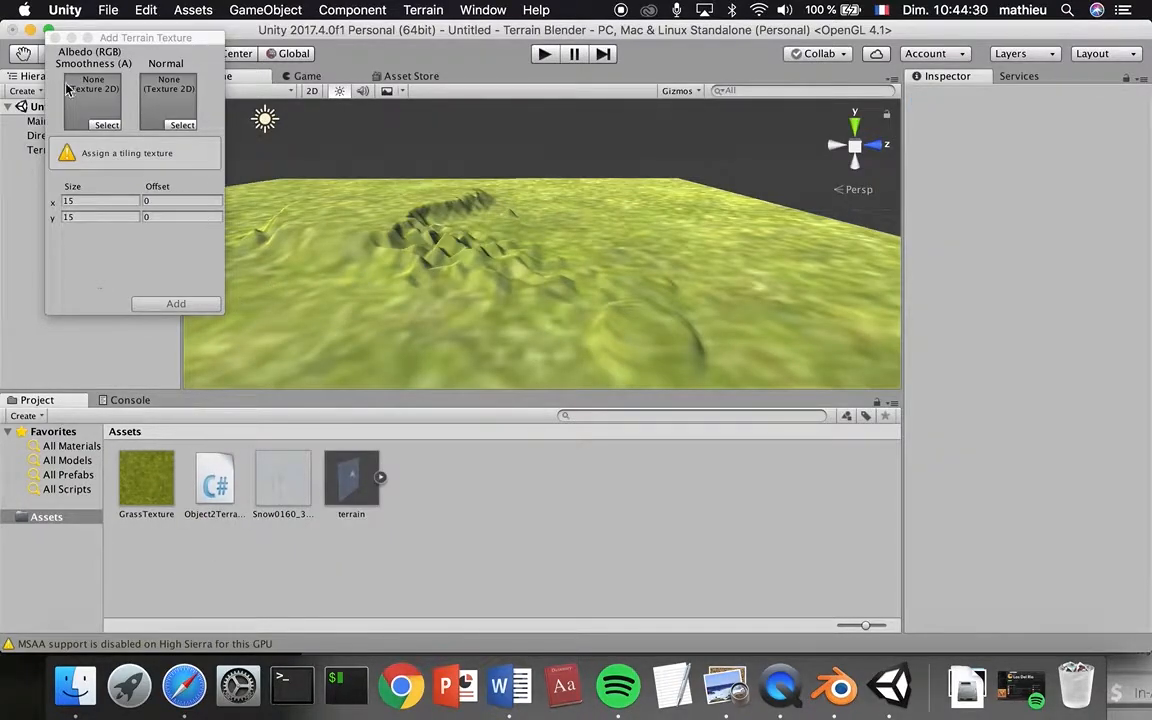
Step: Add a second texture to the Terrain with the imported snow image as its albedo
click(20, 150)
click(1088, 483)
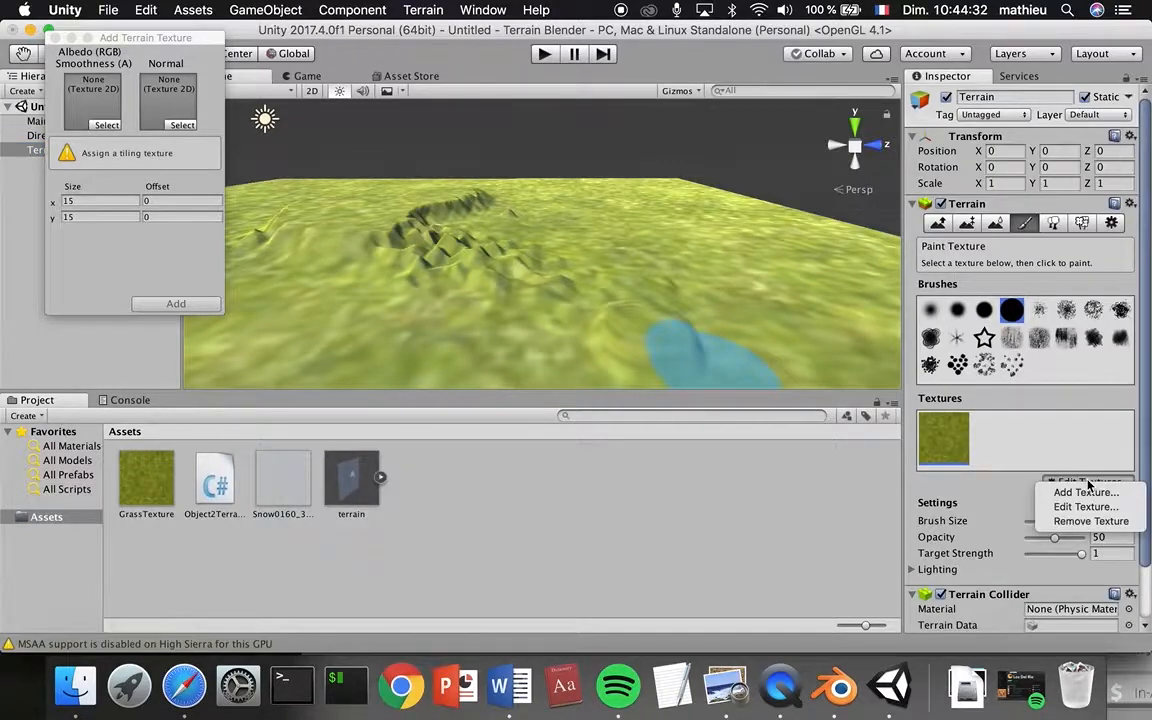
click(1085, 492)
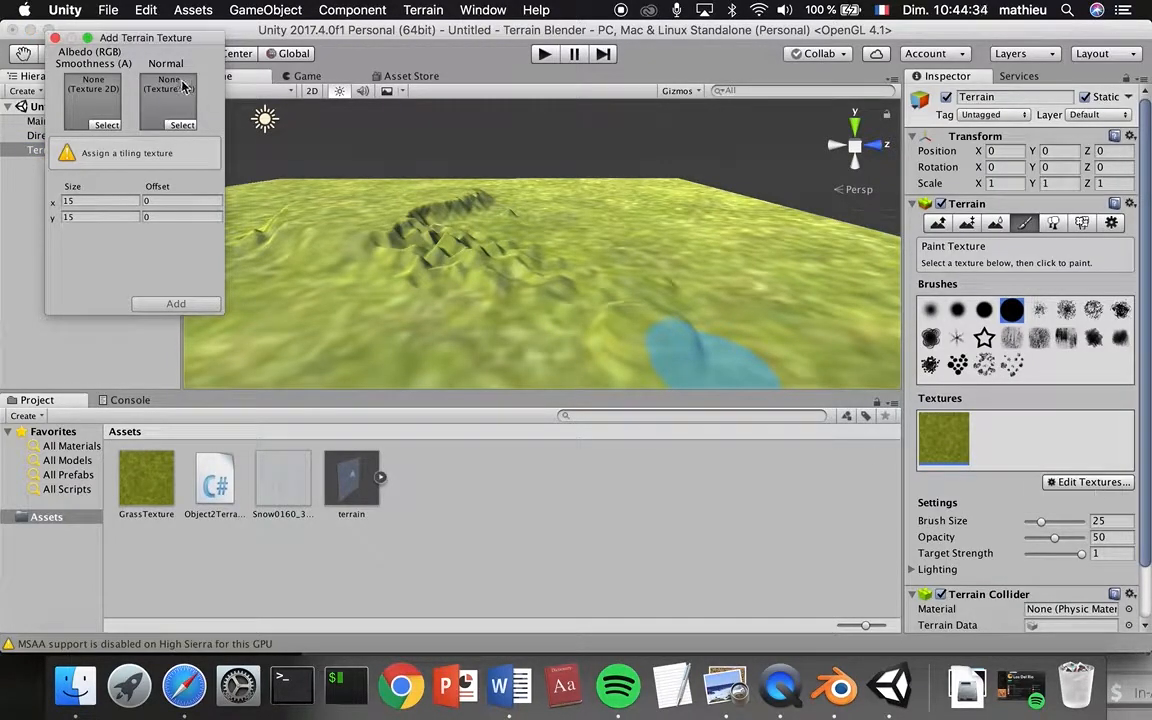
click(103, 124)
double_click(60, 106)
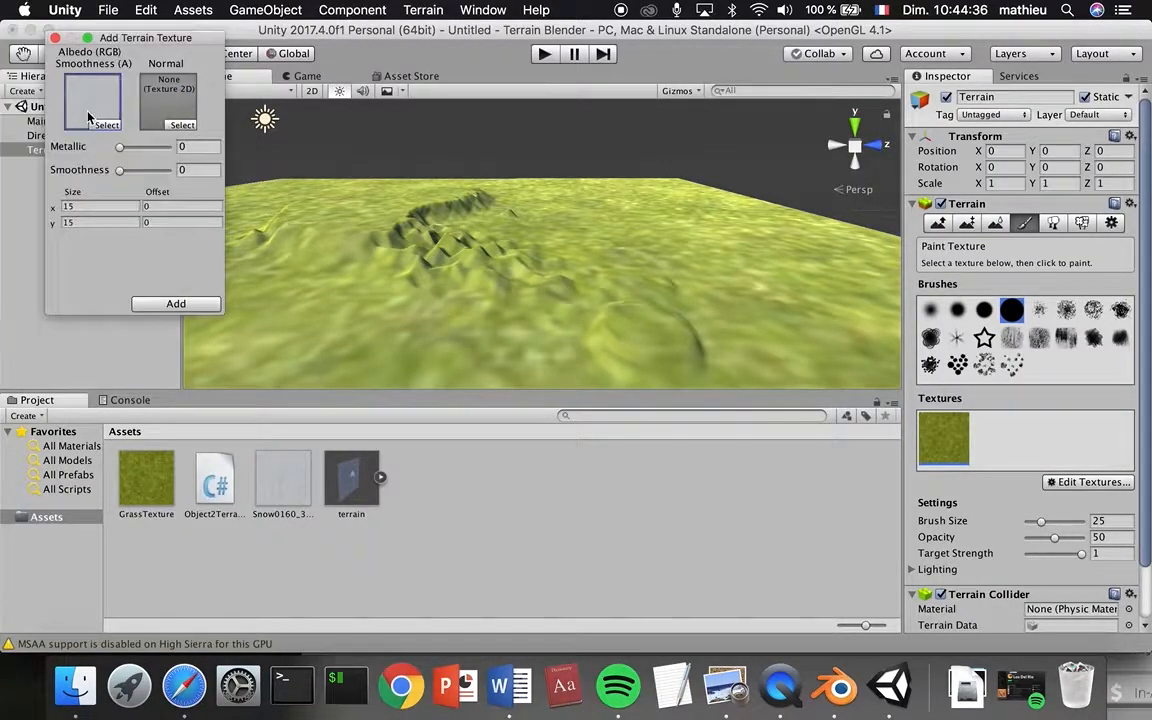
click(175, 303)
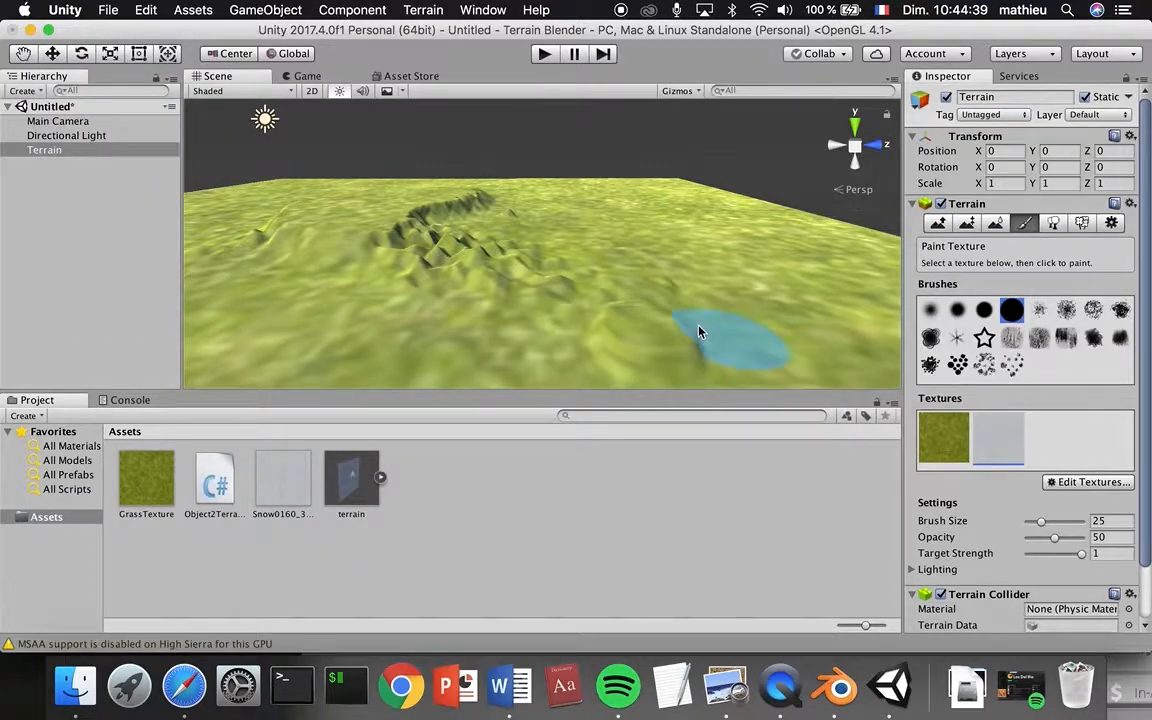
Step: Set the texture brush size to 10 and paint the snow texture onto the peaks of the central mountain range
mouse_move(451, 211)
mouse_down()
mouse_move(475, 200)
mouse_move(405, 236)
mouse_up()
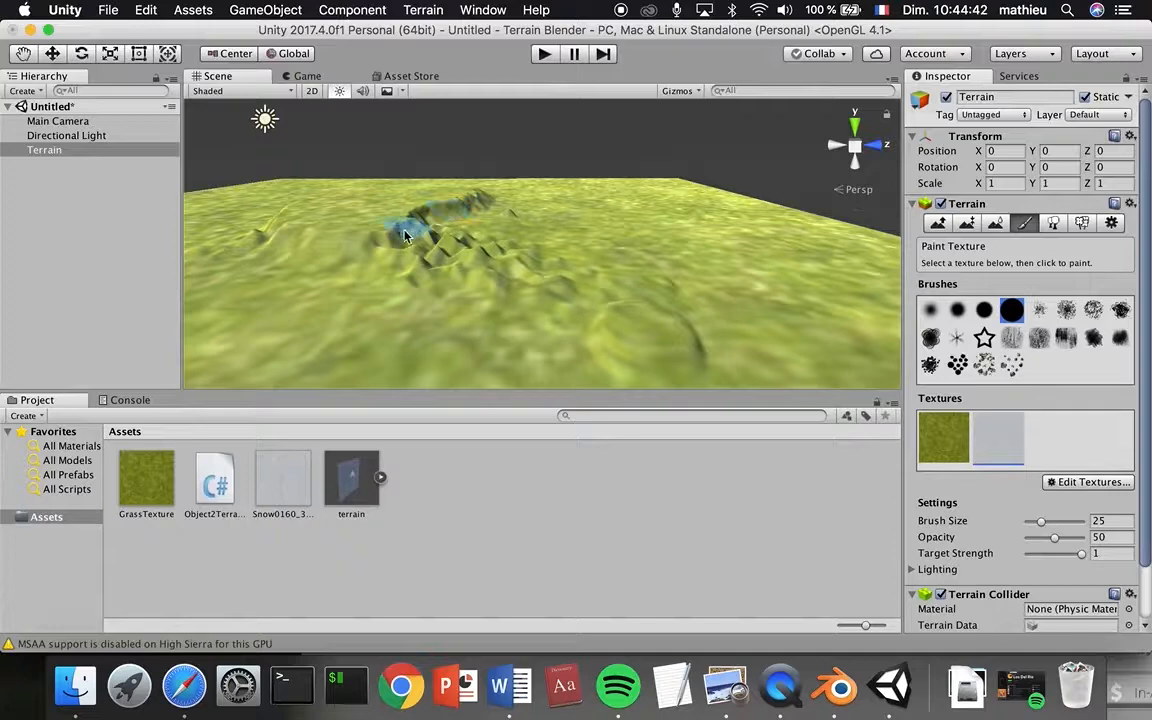
click(1040, 526)
drag(1040, 526, 1035, 528)
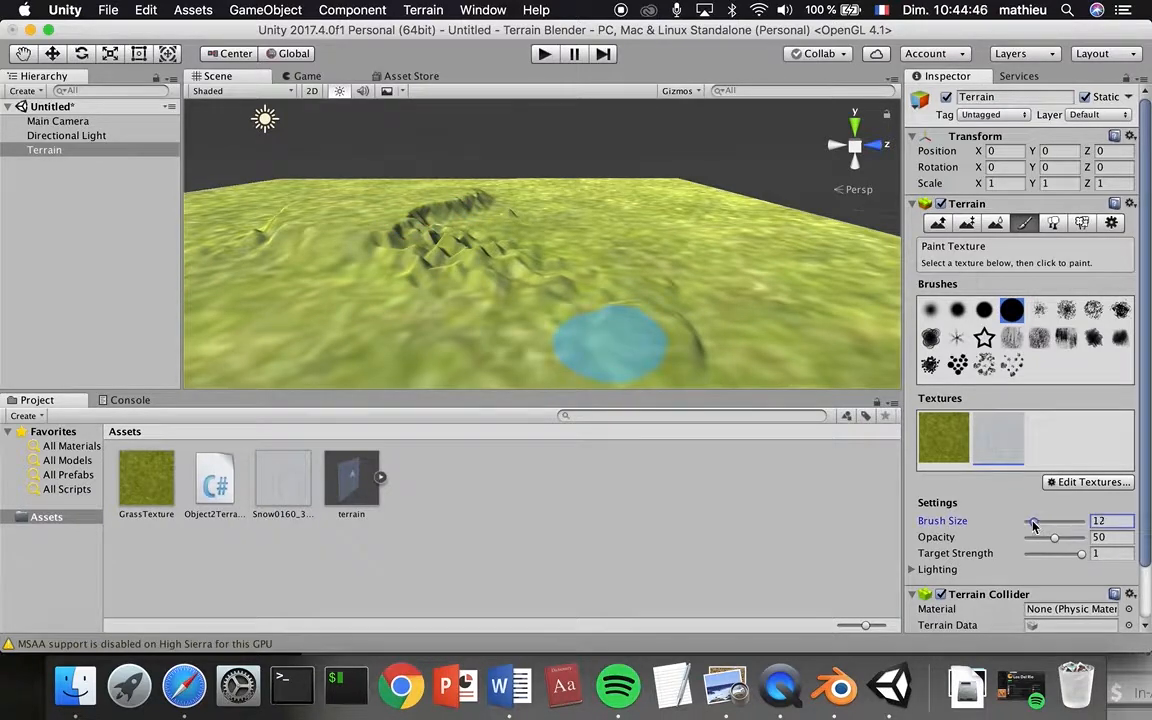
click(423, 262)
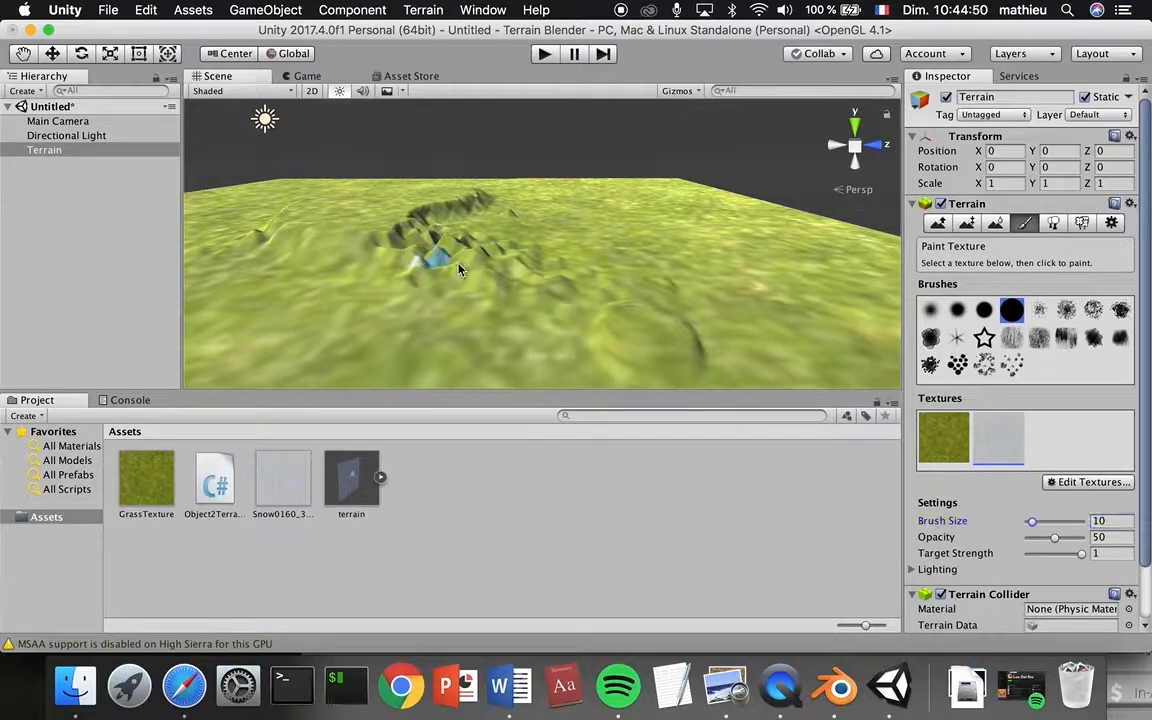
scroll(469, 267, up, 3)
scroll(469, 267, down, 3)
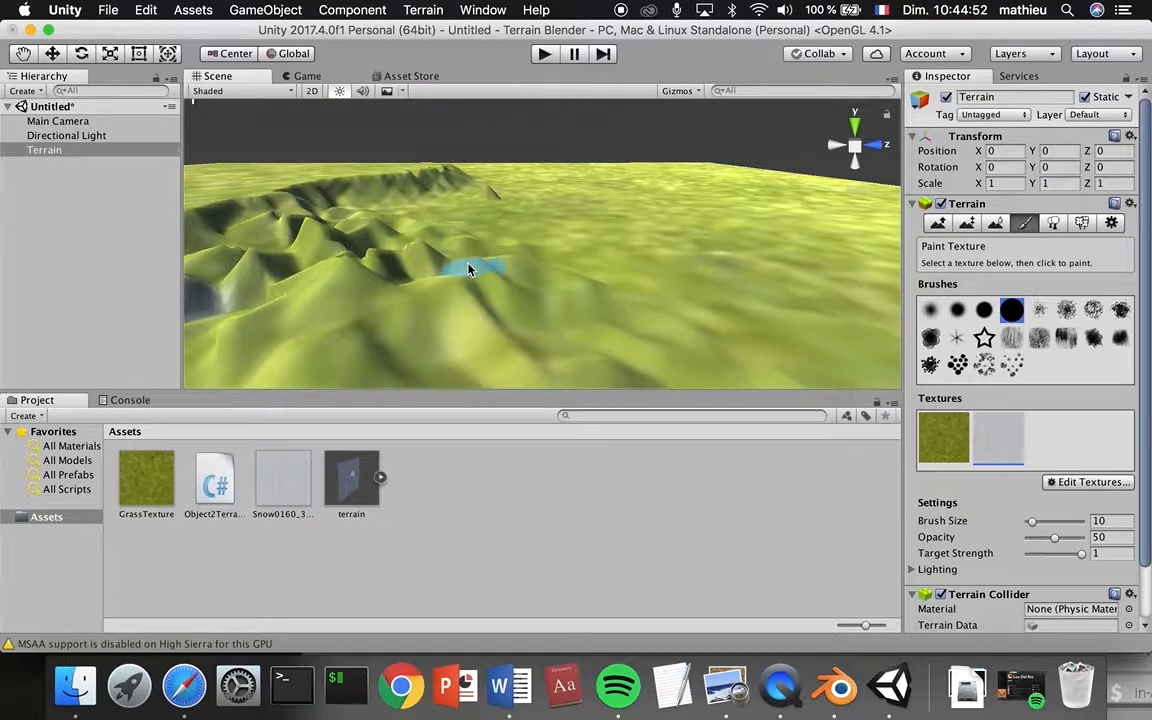
scroll(469, 267, up, 3)
mouse_move(353, 265)
mouse_down()
mouse_move(345, 251)
mouse_move(366, 233)
mouse_move(332, 211)
mouse_up()
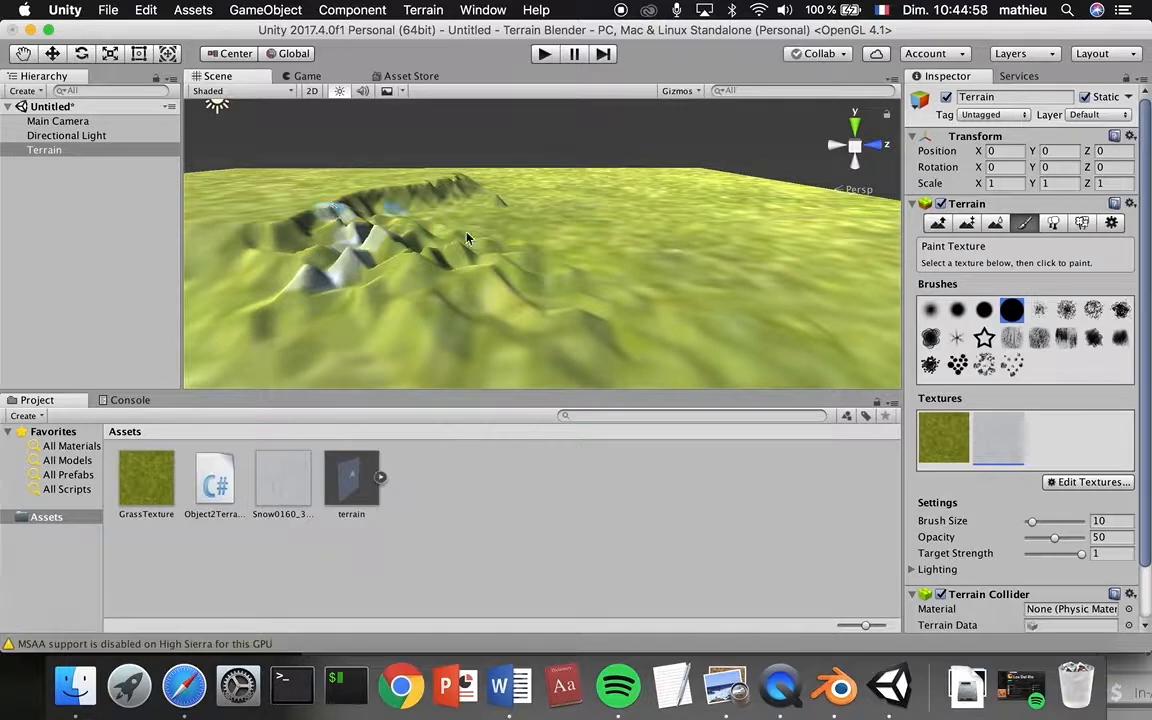
scroll(466, 236, down, 5)
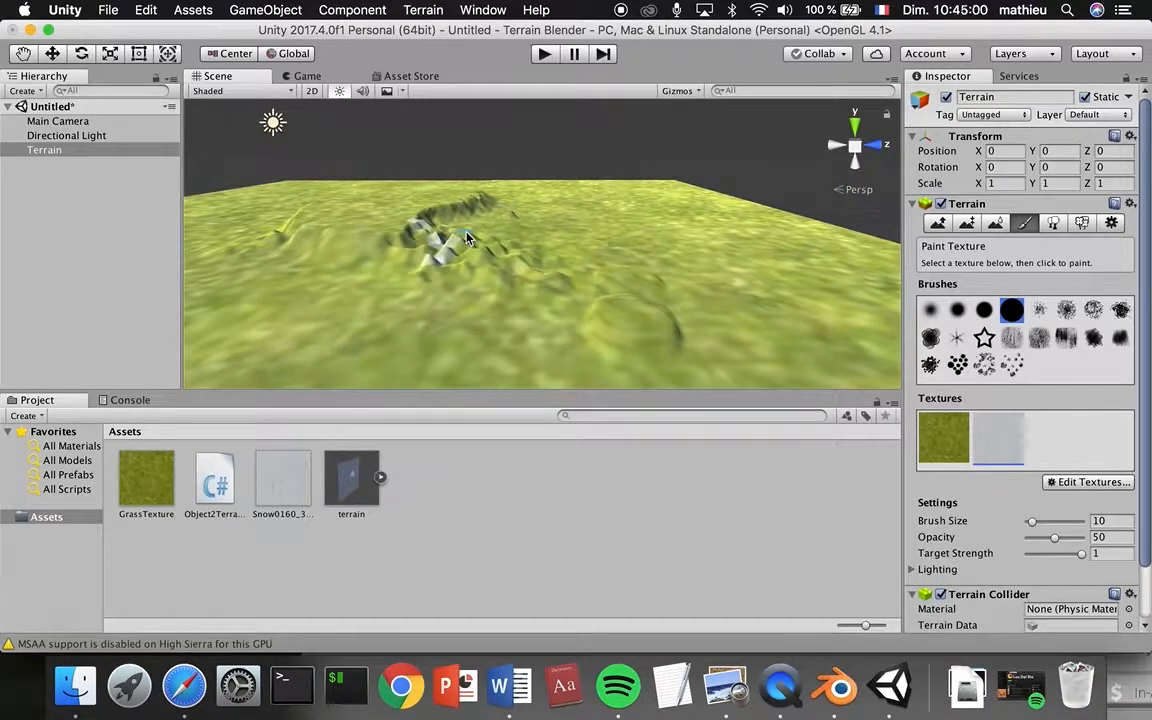